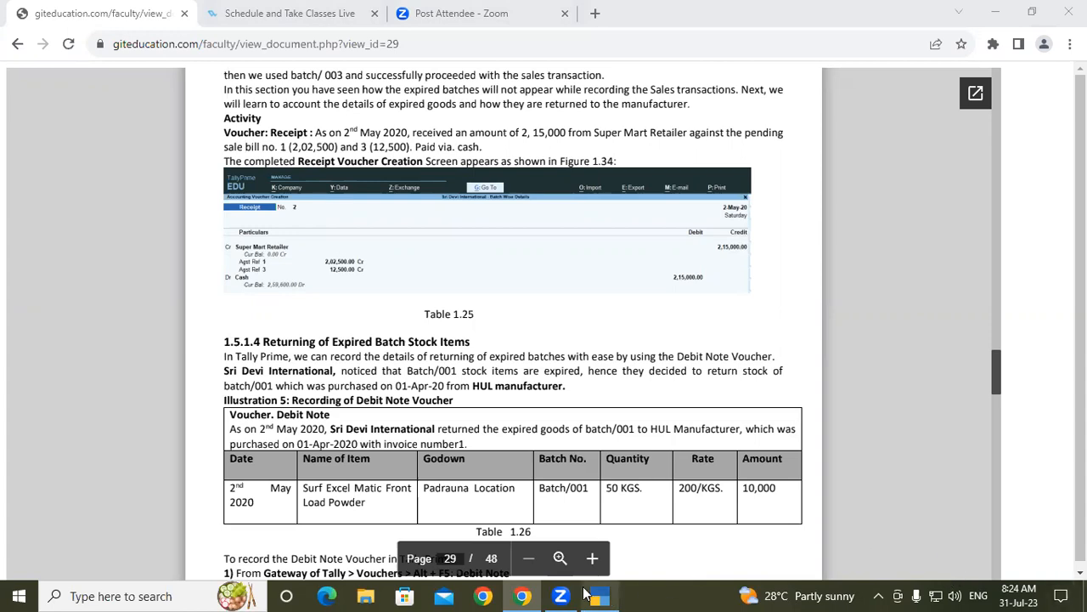
Step: Switch to TallyPrime and review the Super Mart Retailer sales voucher from the Day Book
click(586, 595)
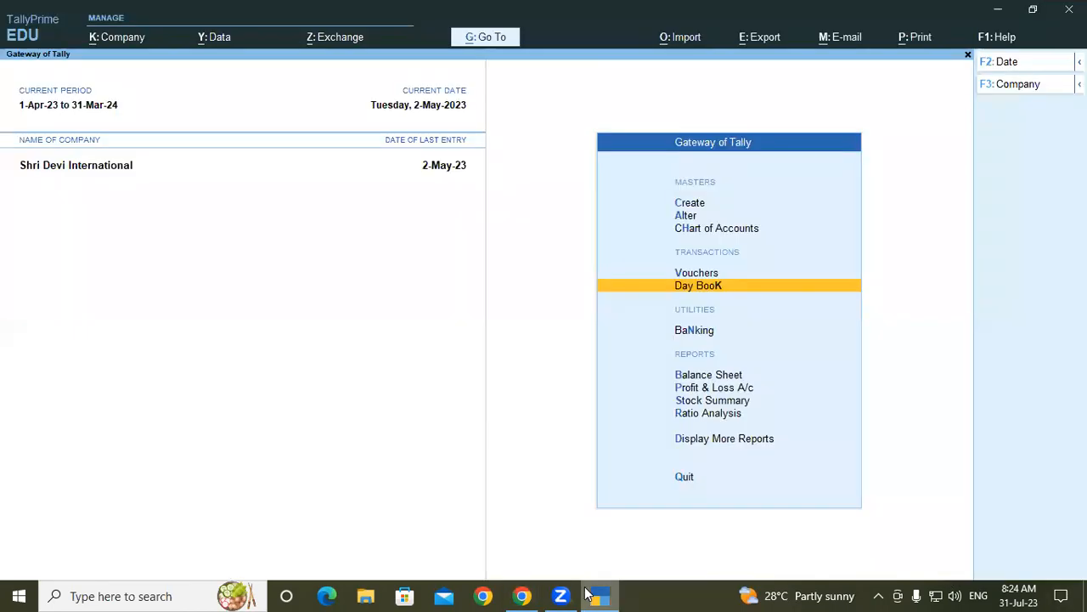
click(694, 286)
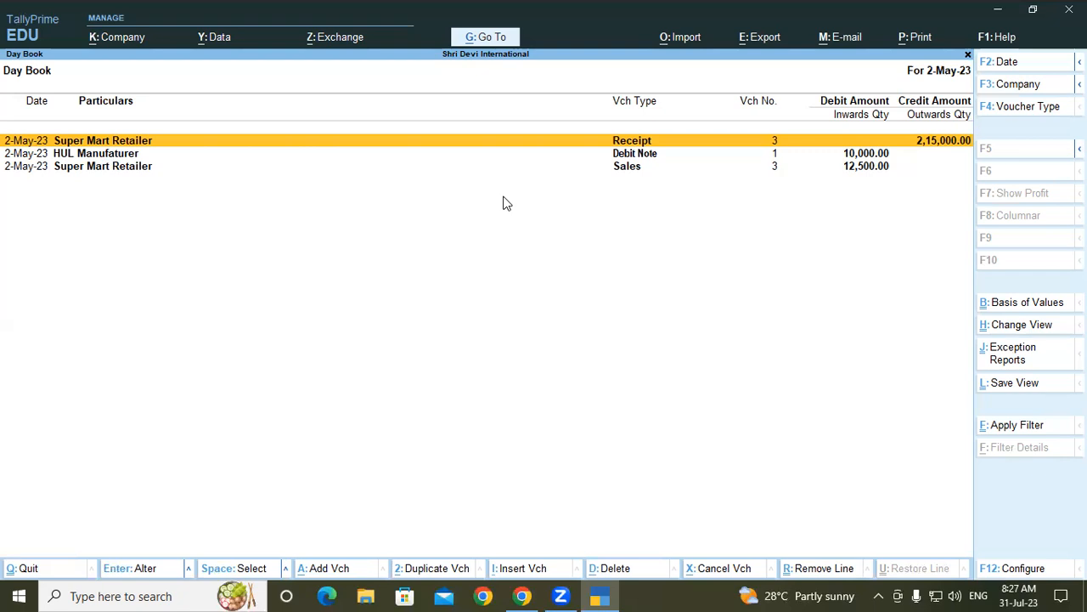
click(611, 167)
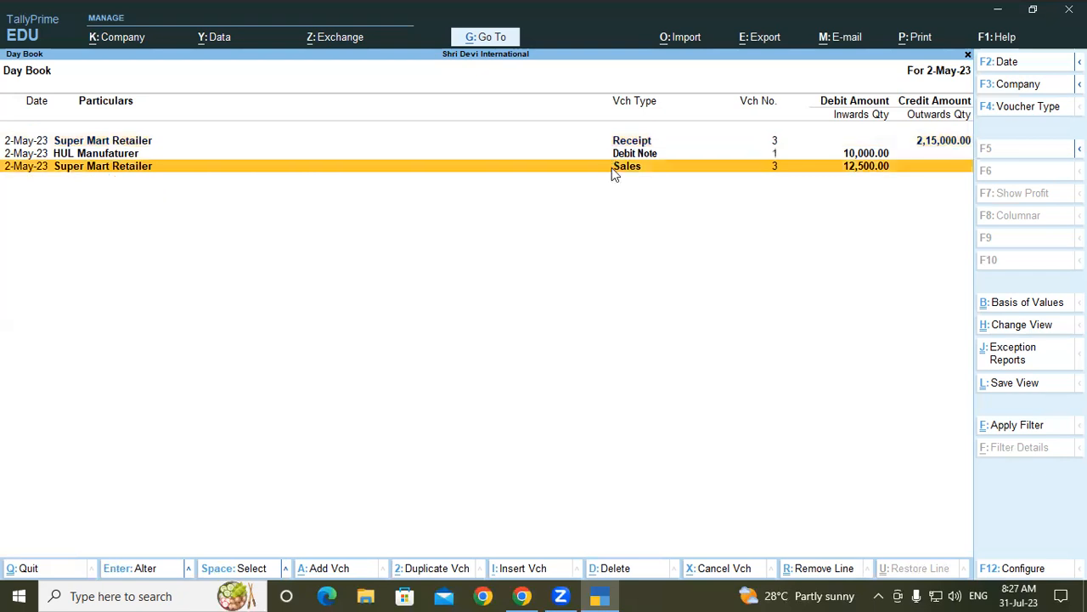
click(612, 168)
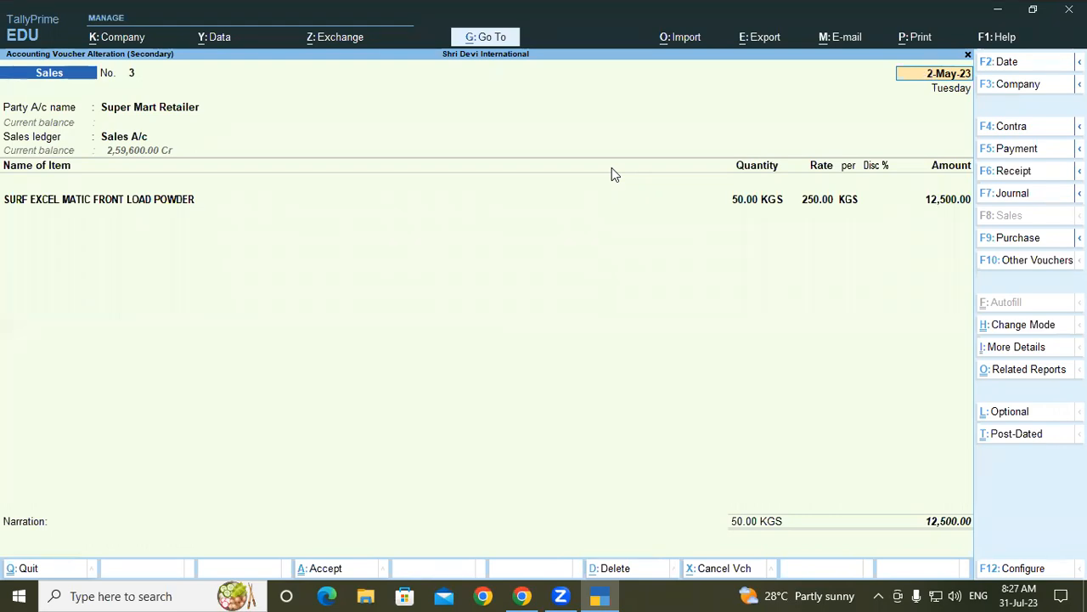
key(Escape)
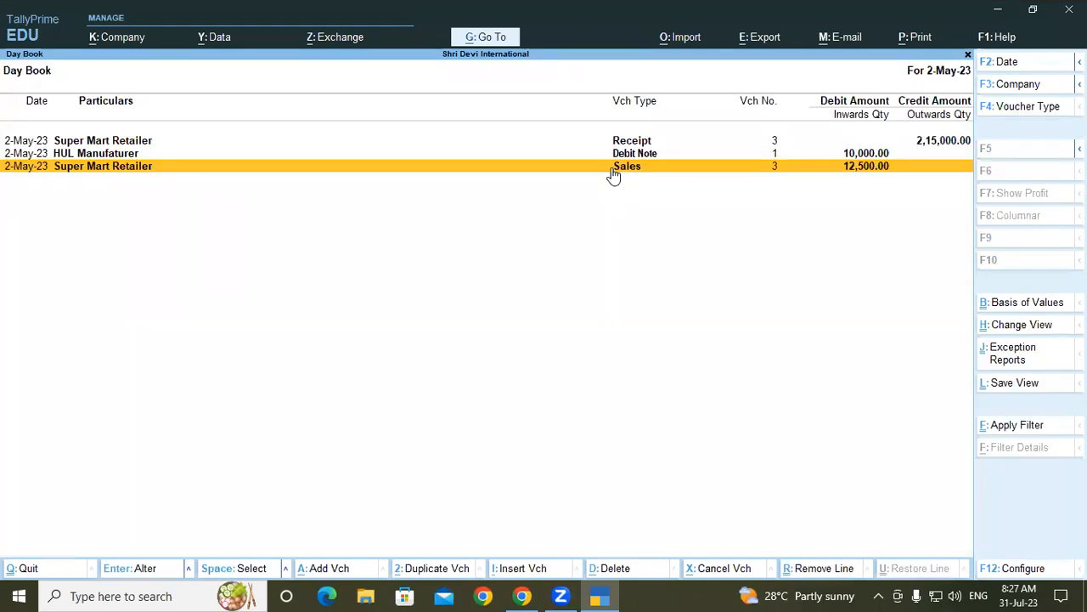
Step: Review the Super Mart Retailer receipt voucher in the Day Book, then return to the list
click(938, 144)
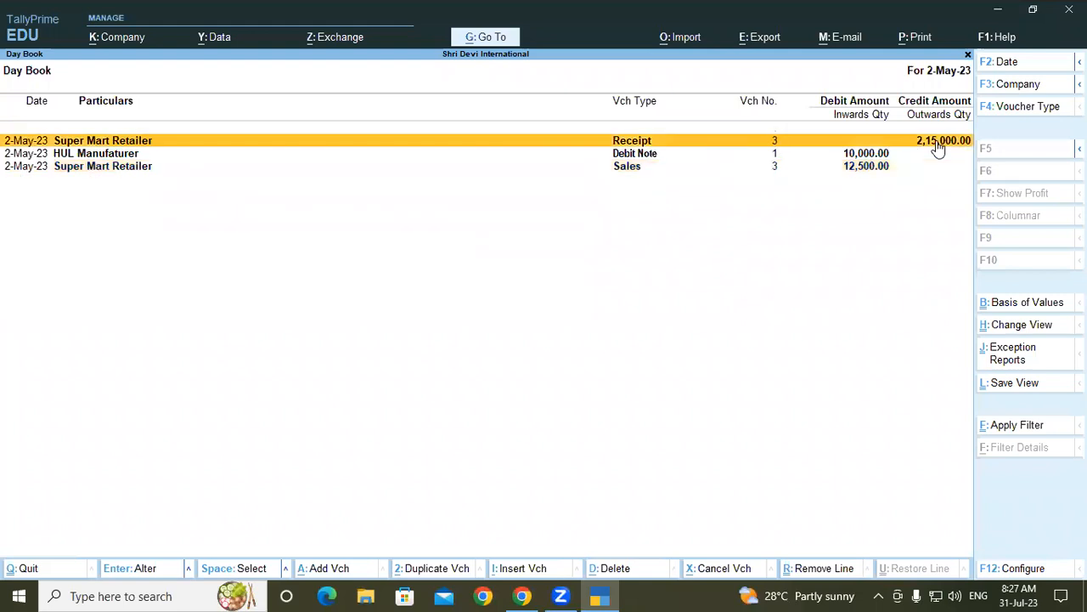
click(938, 144)
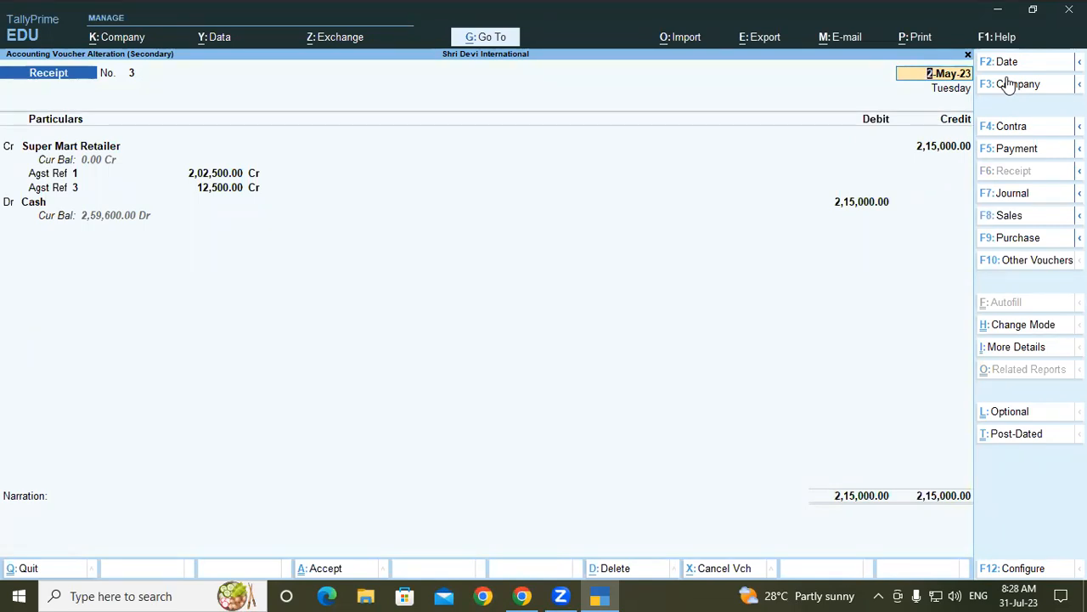
key(Escape)
key(Escape)
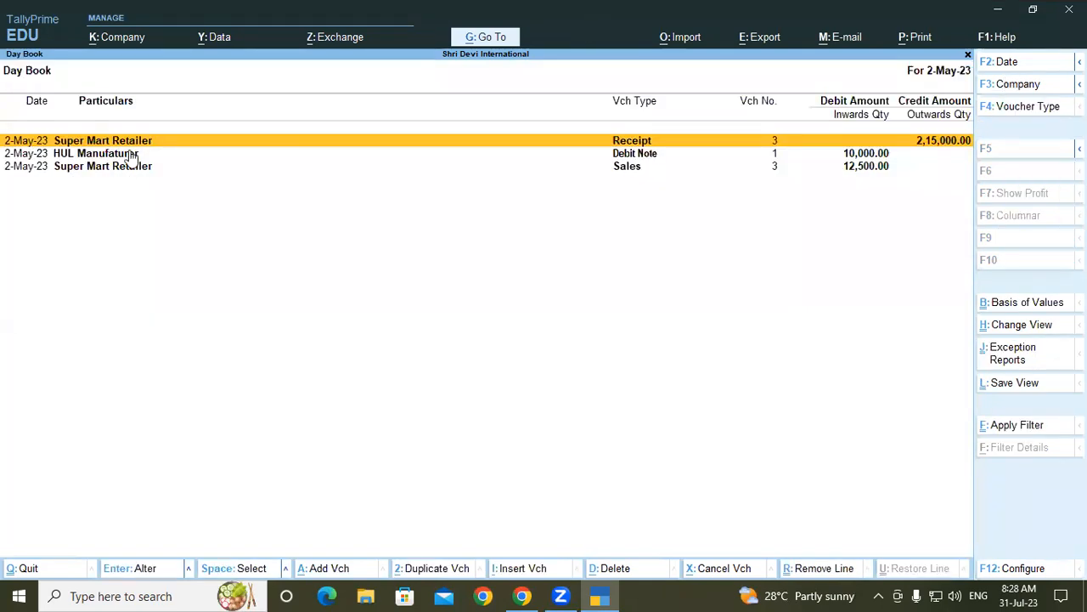
Step: Open the HUL Manufaturer debit note and review its party, ledger account and item line
click(131, 153)
click(129, 151)
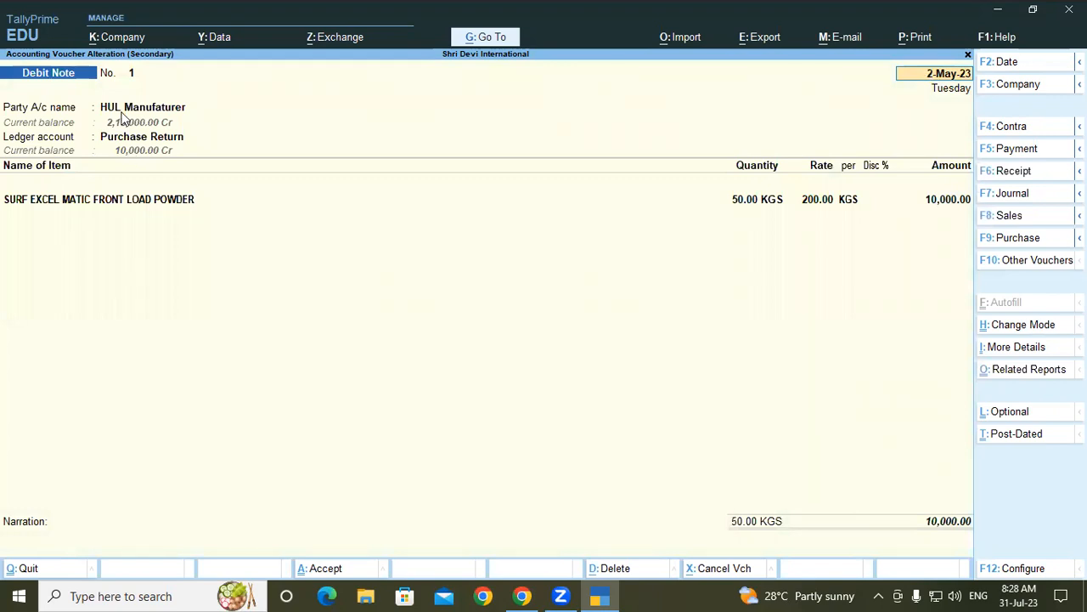
key(Return)
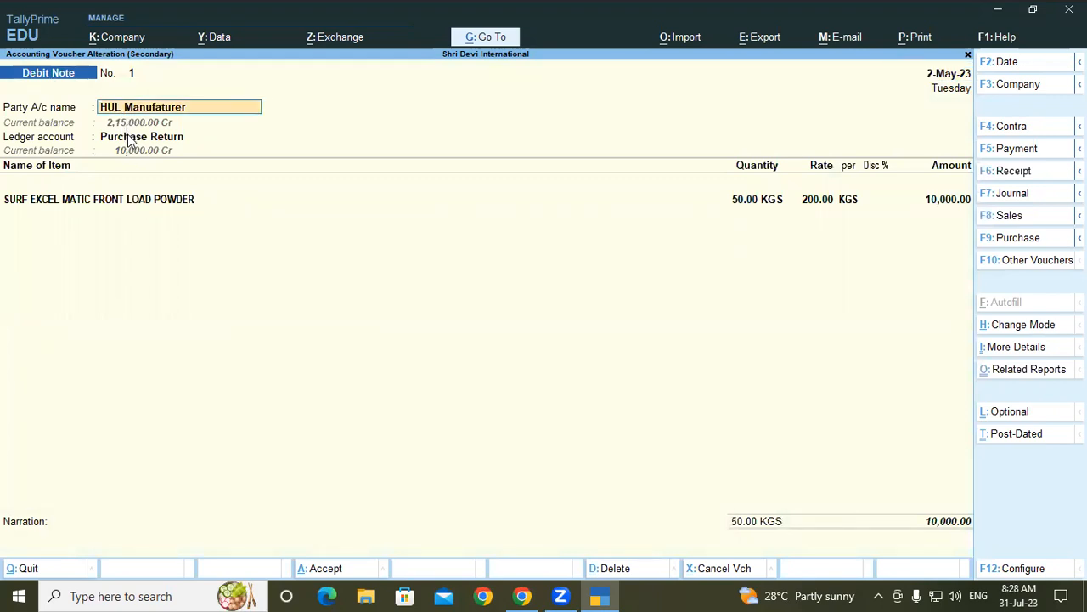
key(Return)
key(Return)
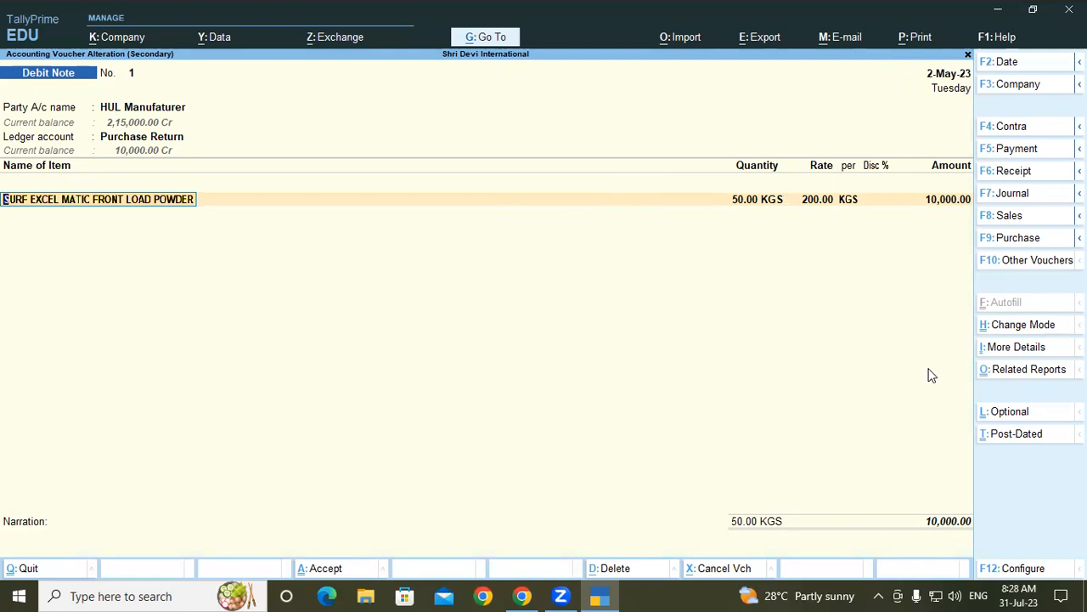
Step: Find the Stock Vouchers report among the available reports and open it
key(alt+g)
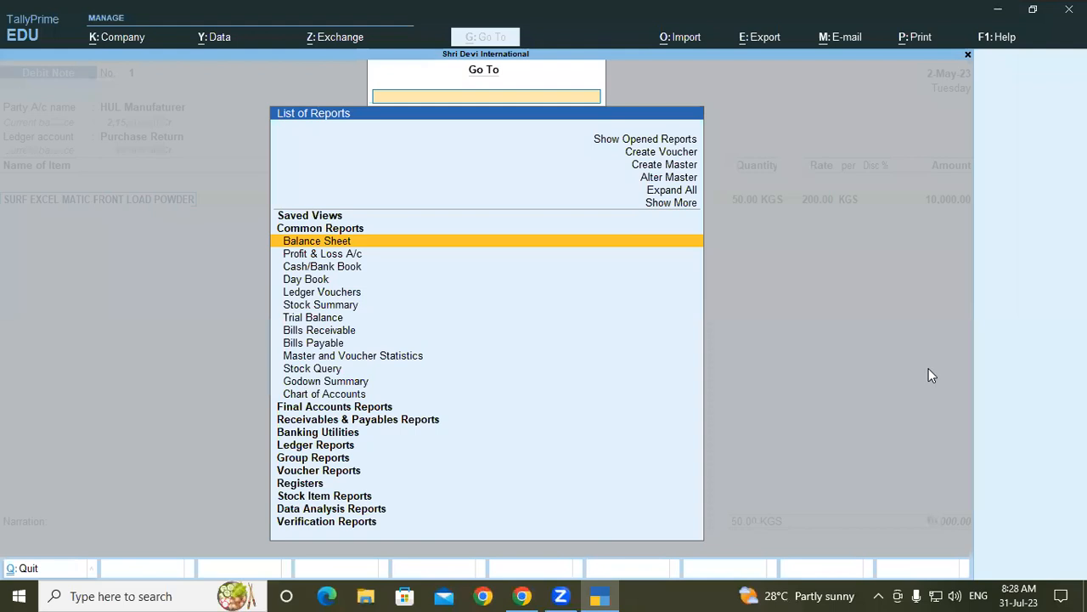
text(Stock)
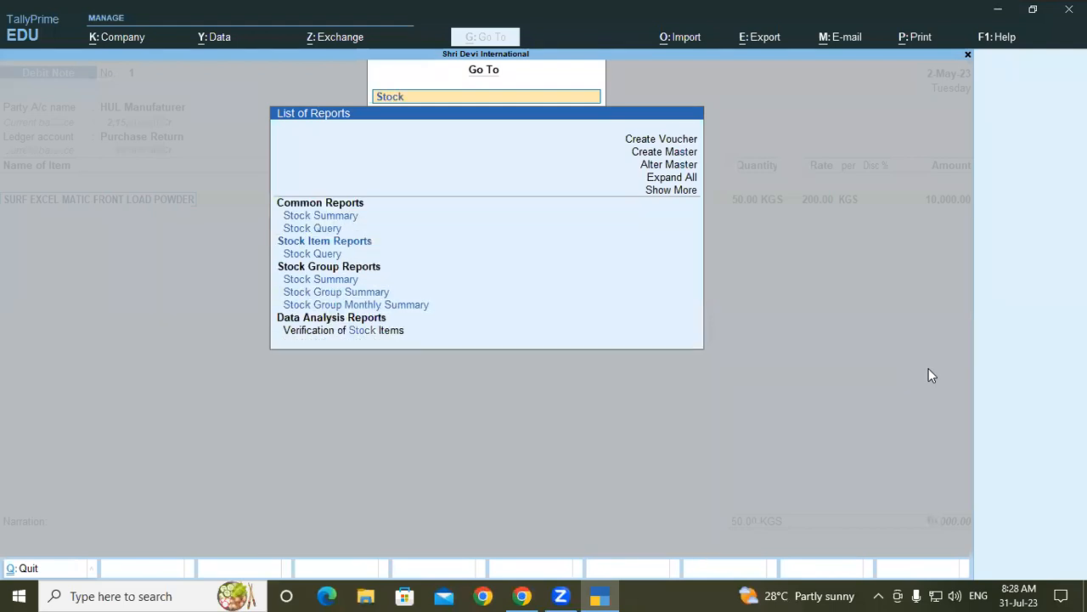
text( Vouc)
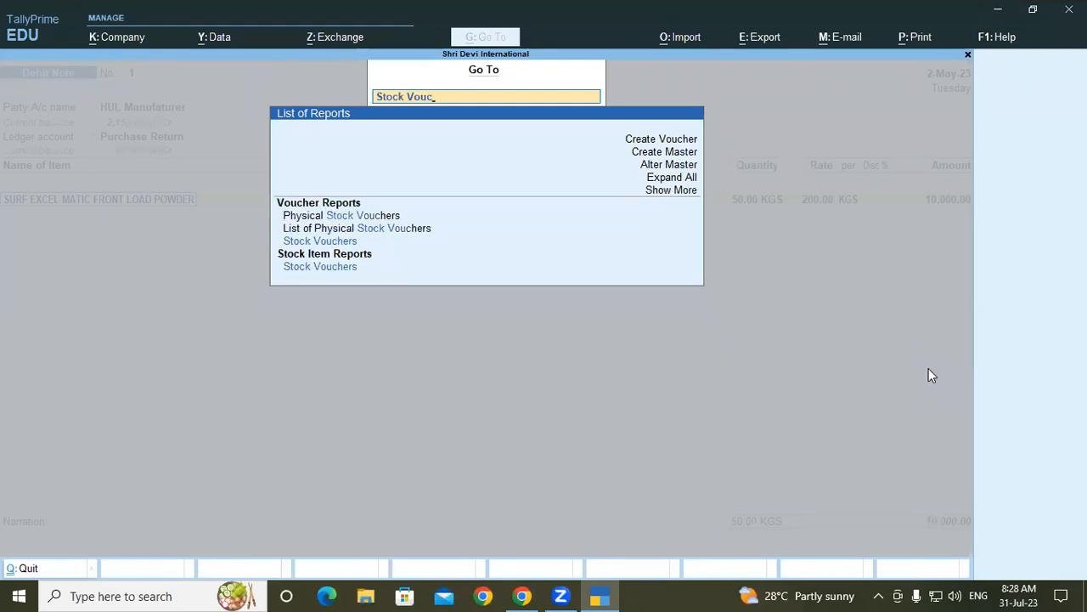
click(320, 243)
click(319, 243)
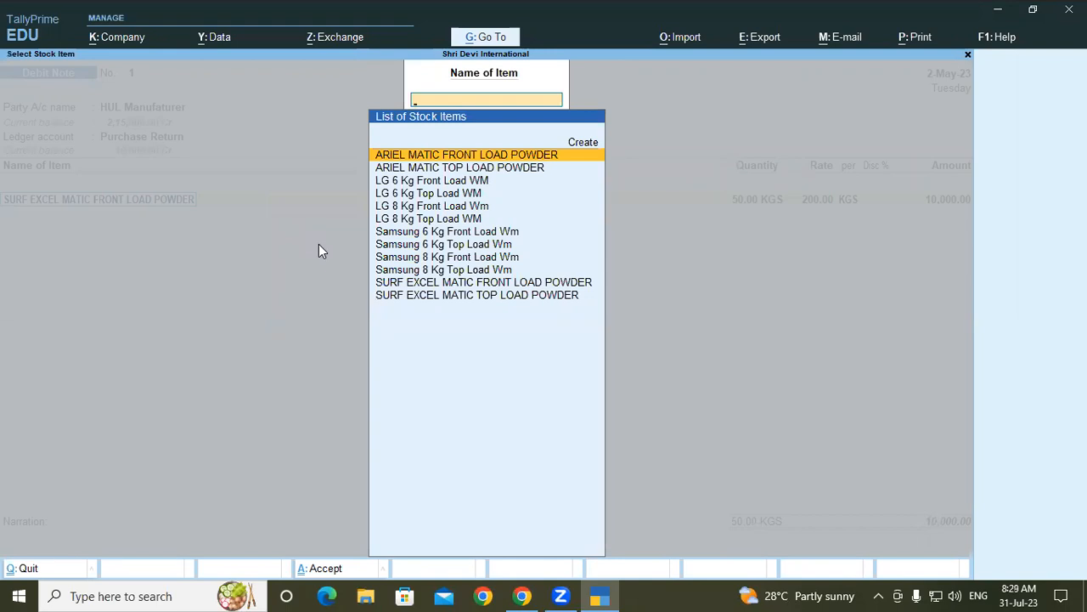
Step: Display the stock vouchers for SURF EXCEL MATIC FRONT LOAD POWDER and highlight the HUL Manufaturer debit note entry
key(Down)
key(Down)
key(Down)
key(Down)
key(Down)
key(Down)
key(Down)
key(Down)
key(Down)
key(Down)
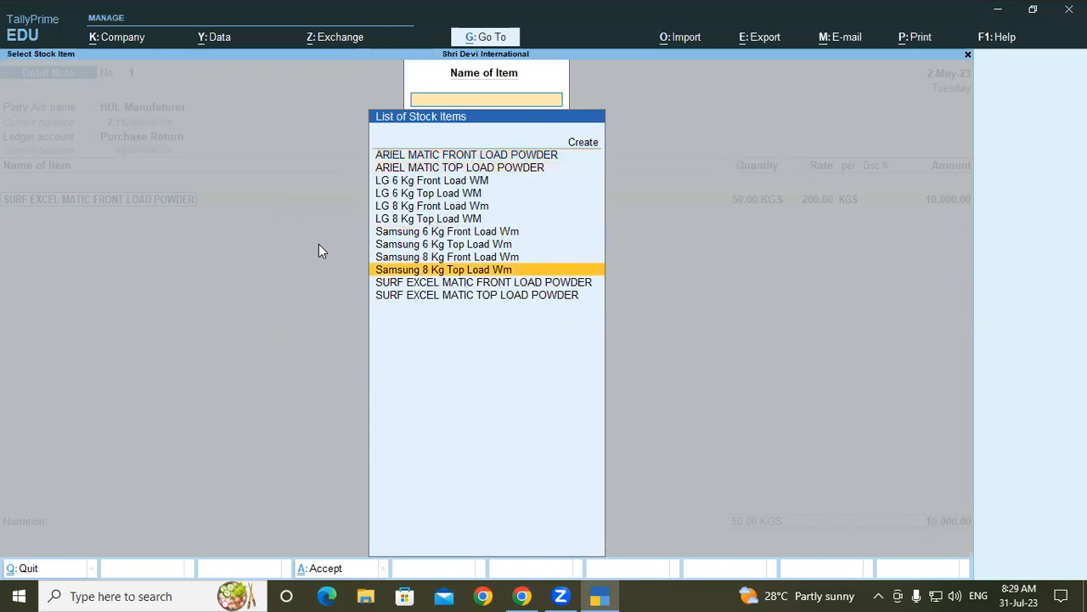
key(Return)
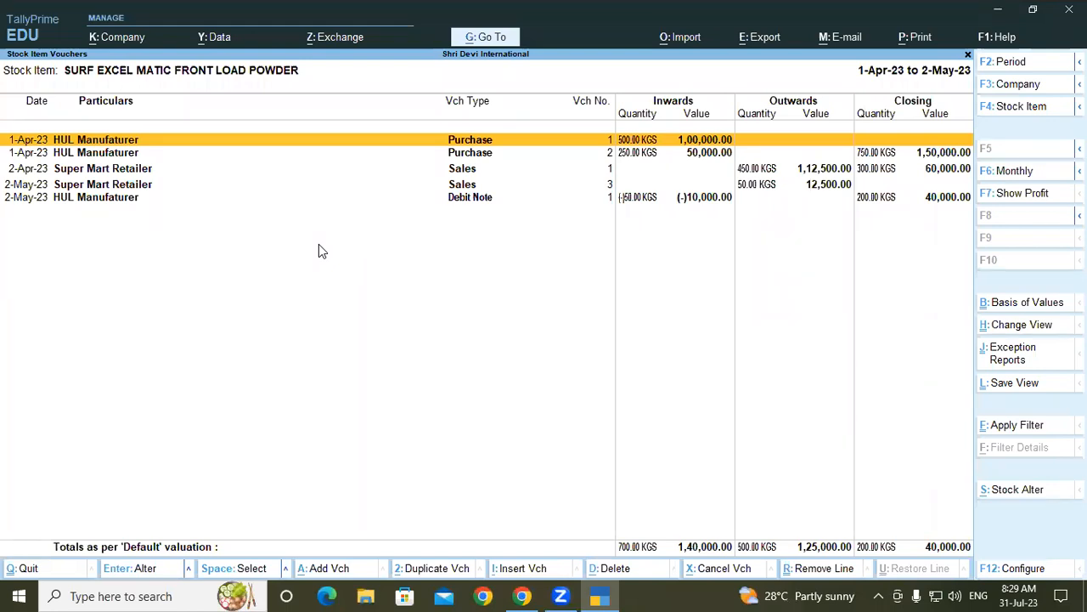
click(479, 196)
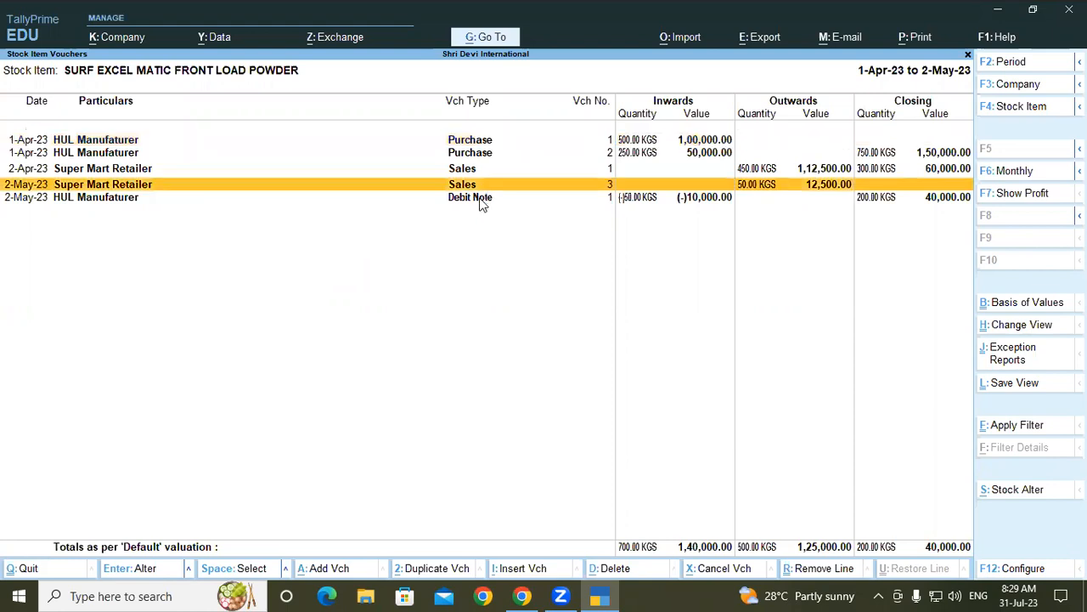
click(480, 200)
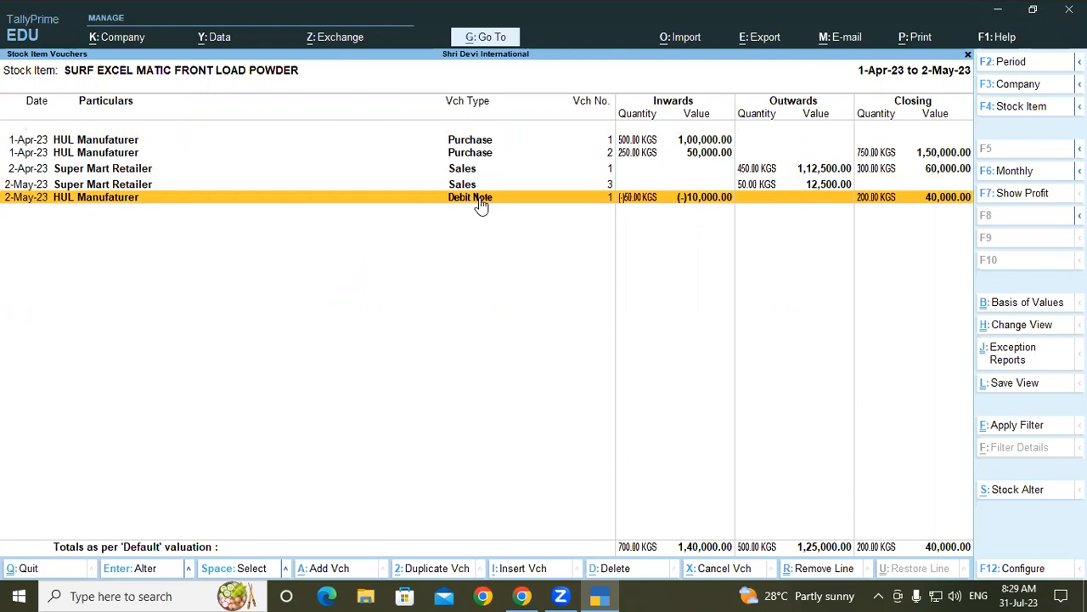
Step: Switch to the course document in Chrome and read from the debit note instructions to the stock report figure on page 31
click(523, 596)
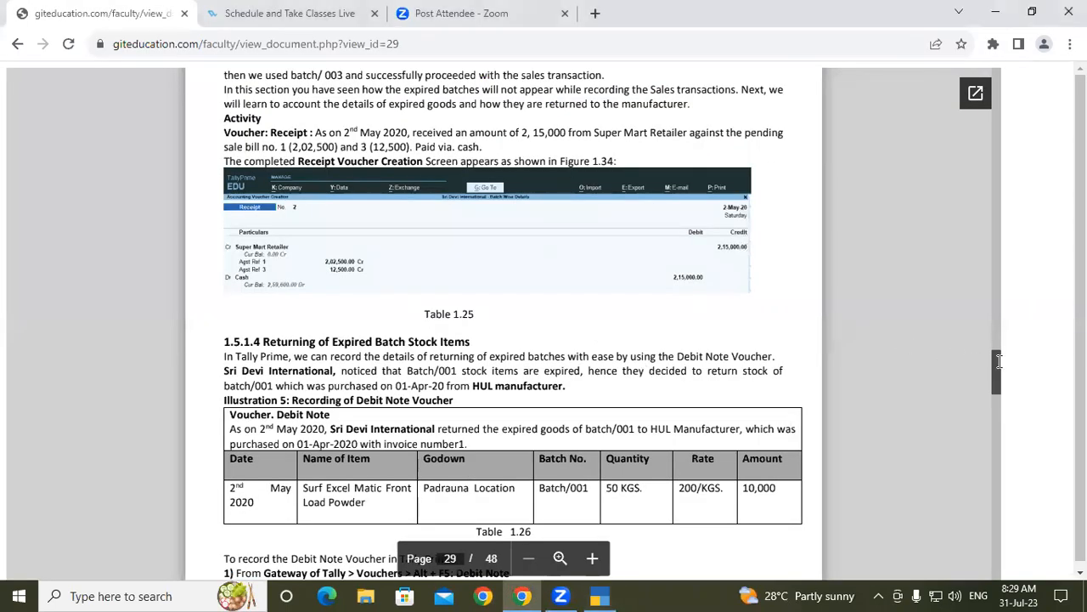
drag(997, 365, 991, 373)
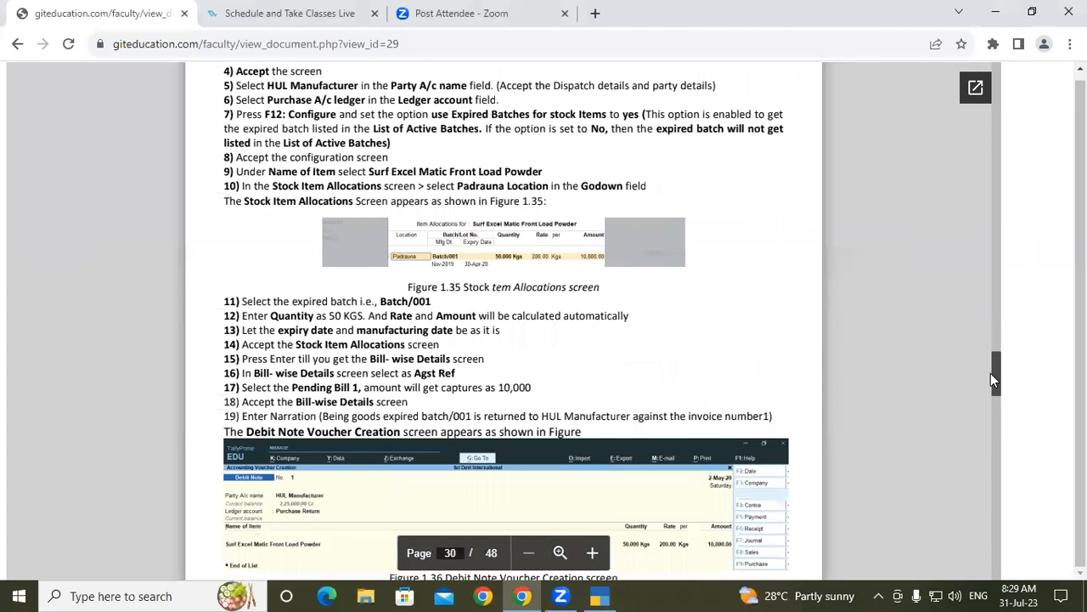
scroll(989, 375, down, 3)
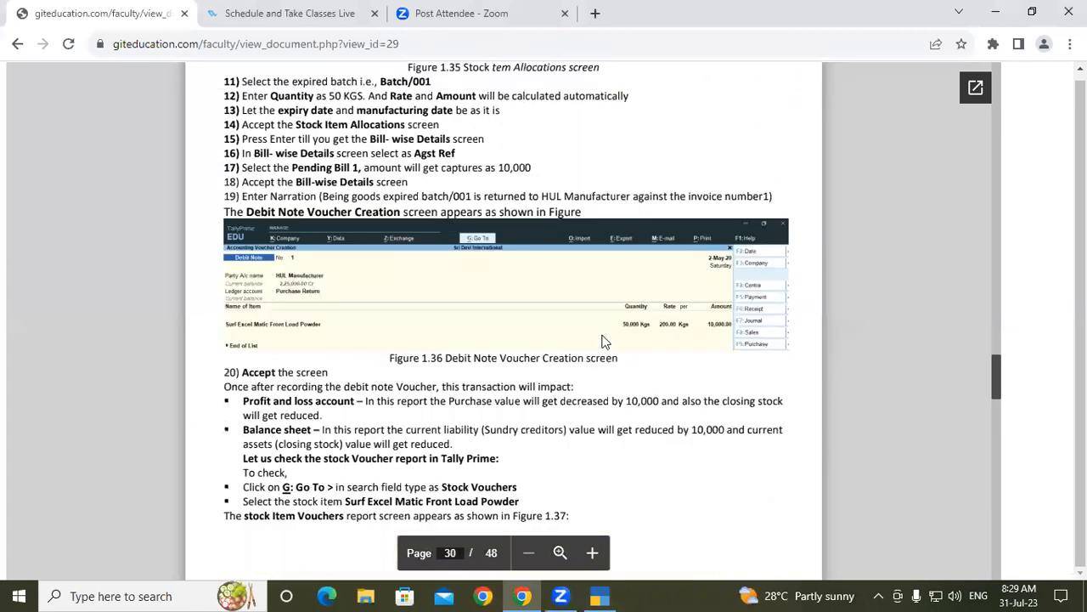
scroll(999, 391, down, 9)
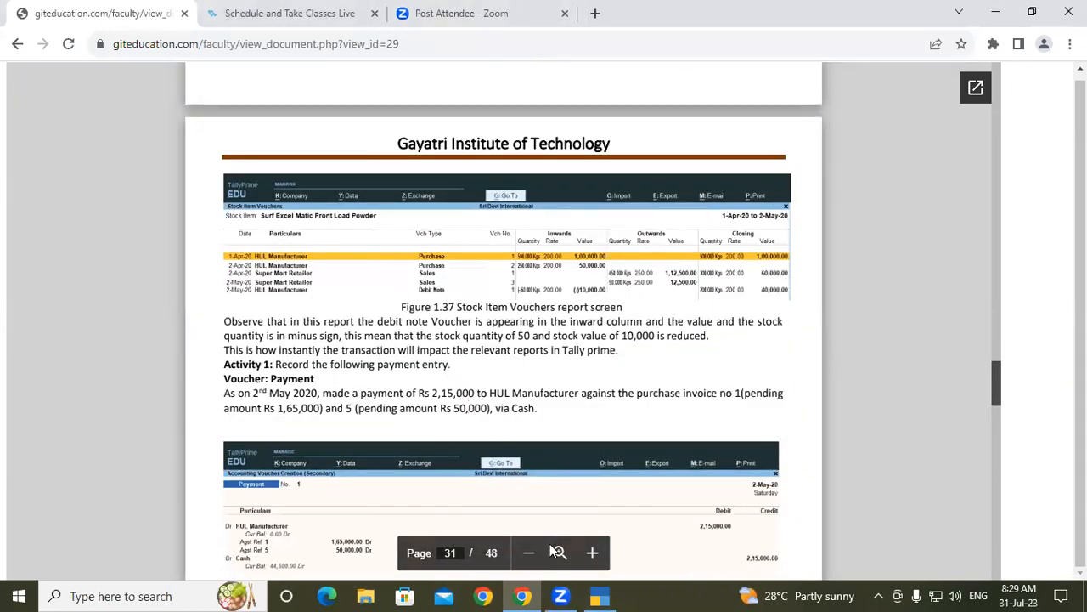
Step: Compare the stock item report in TallyPrime with Figure 1.37 in the Chrome document and read the payment activity
click(600, 595)
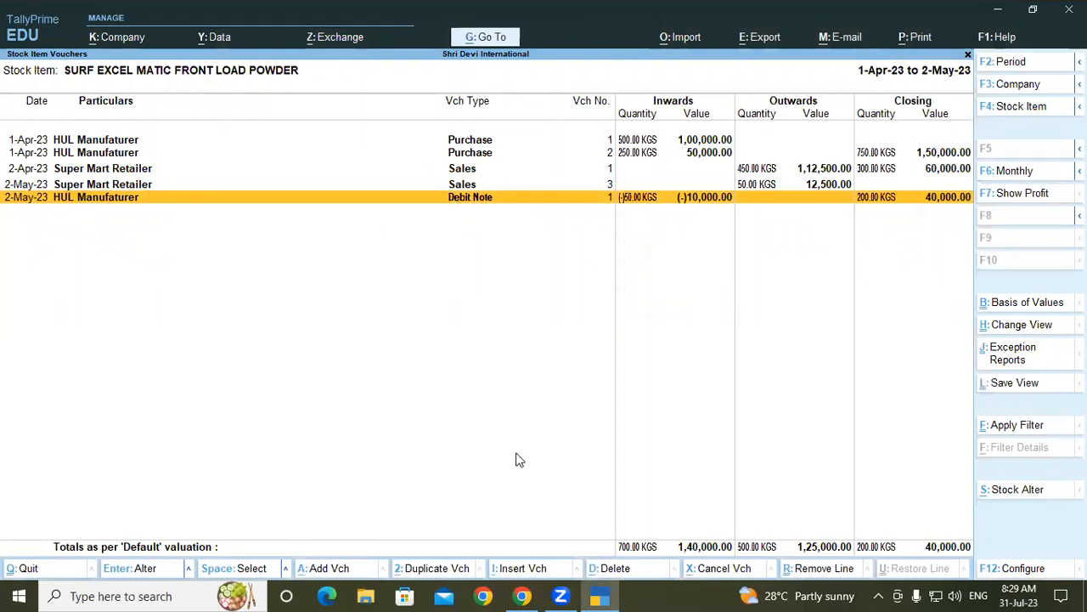
click(523, 595)
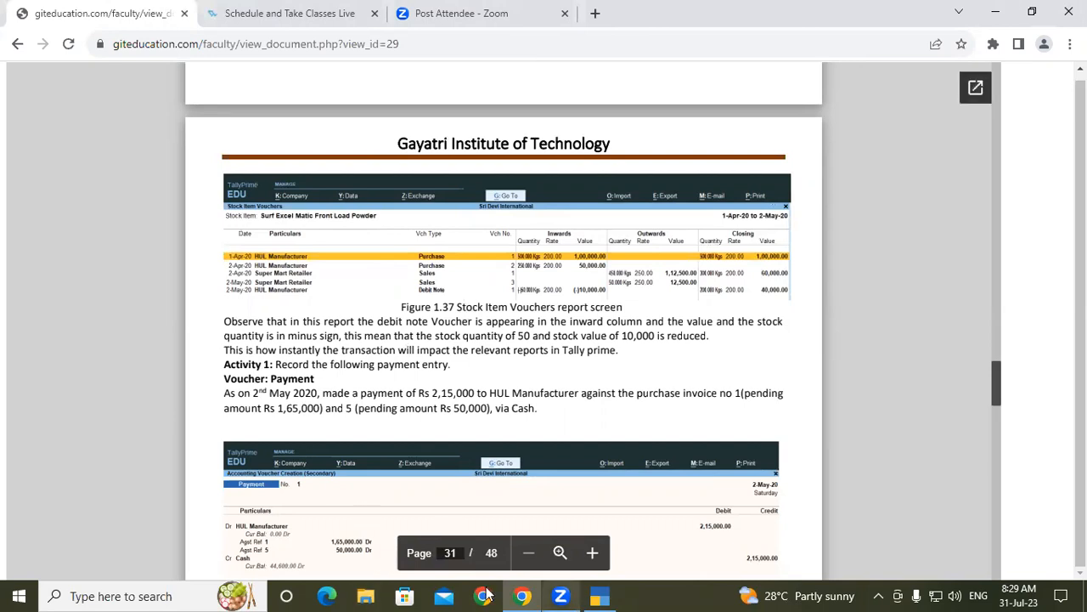
click(599, 595)
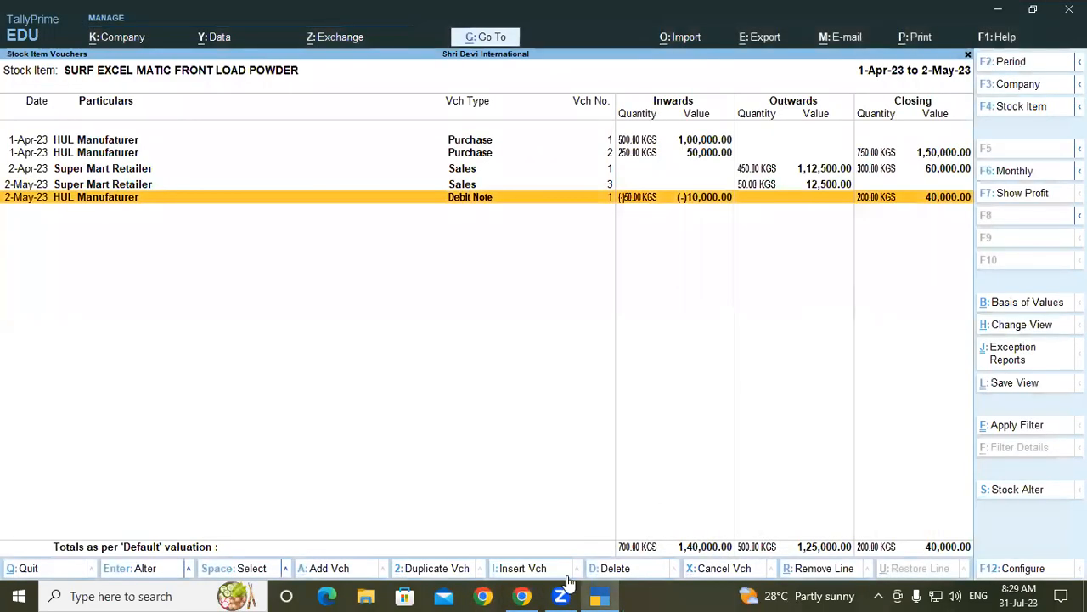
click(602, 596)
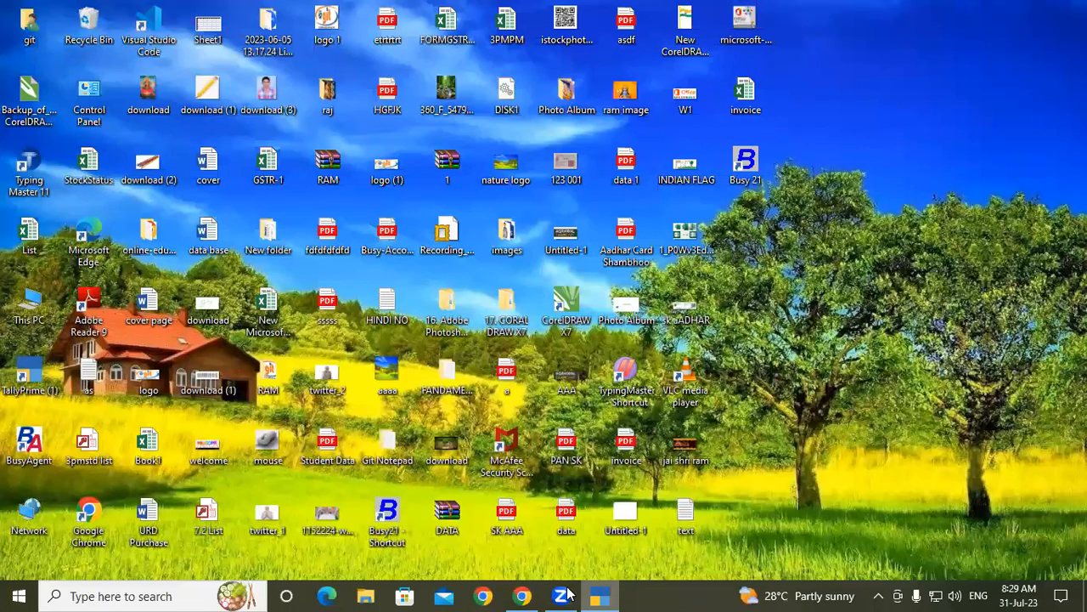
click(529, 595)
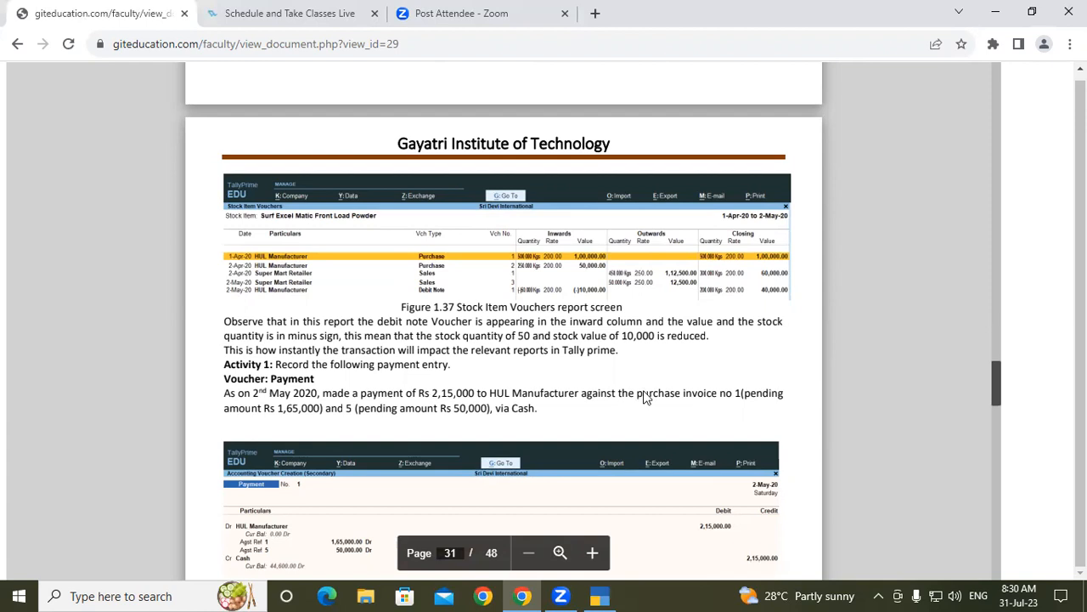
Step: Switch back to TallyPrime and leave the stock report and debit note unsaved, returning to the Gateway of Tally
click(599, 596)
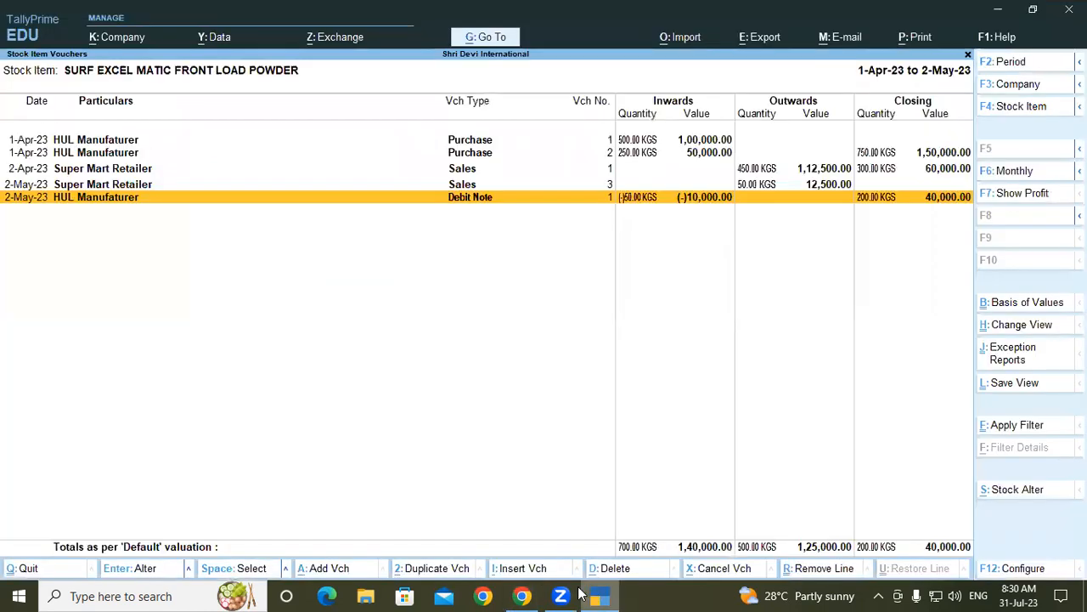
key(Escape)
key(Escape)
key(Escape)
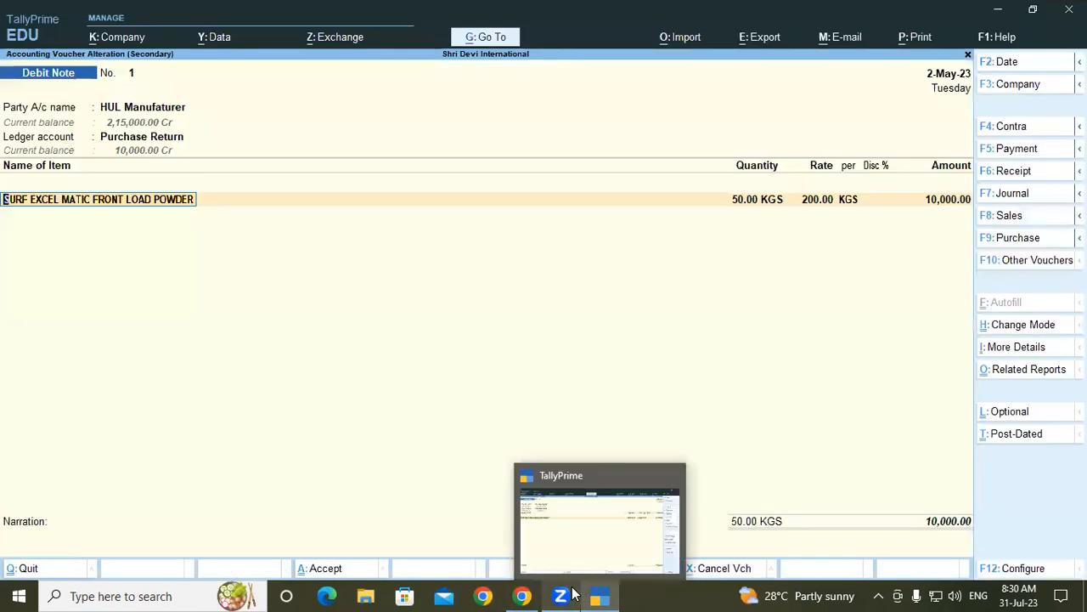
key(F5)
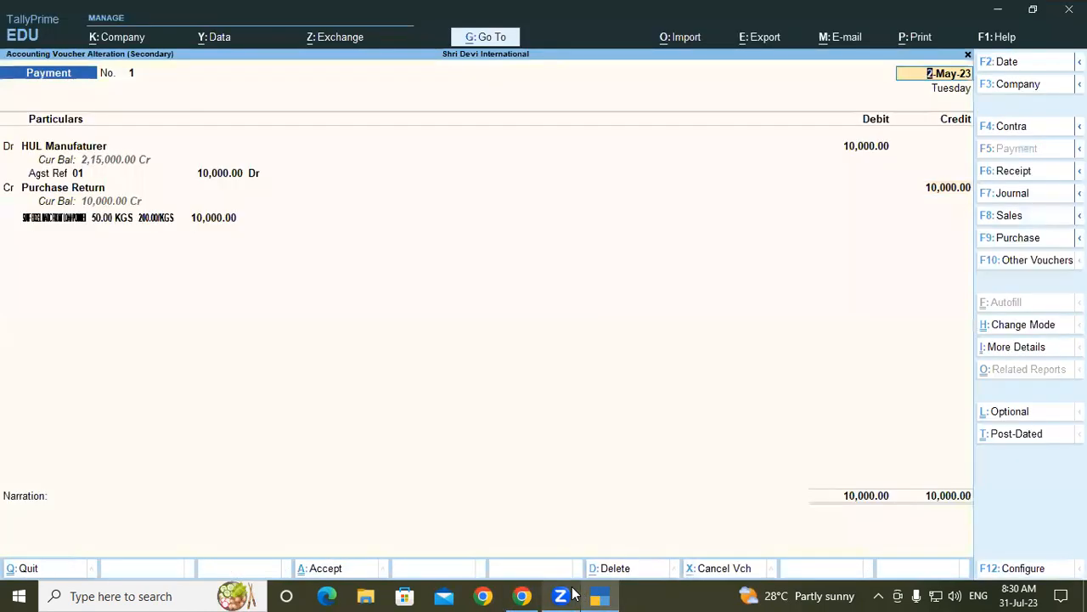
key(Escape)
key(Escape)
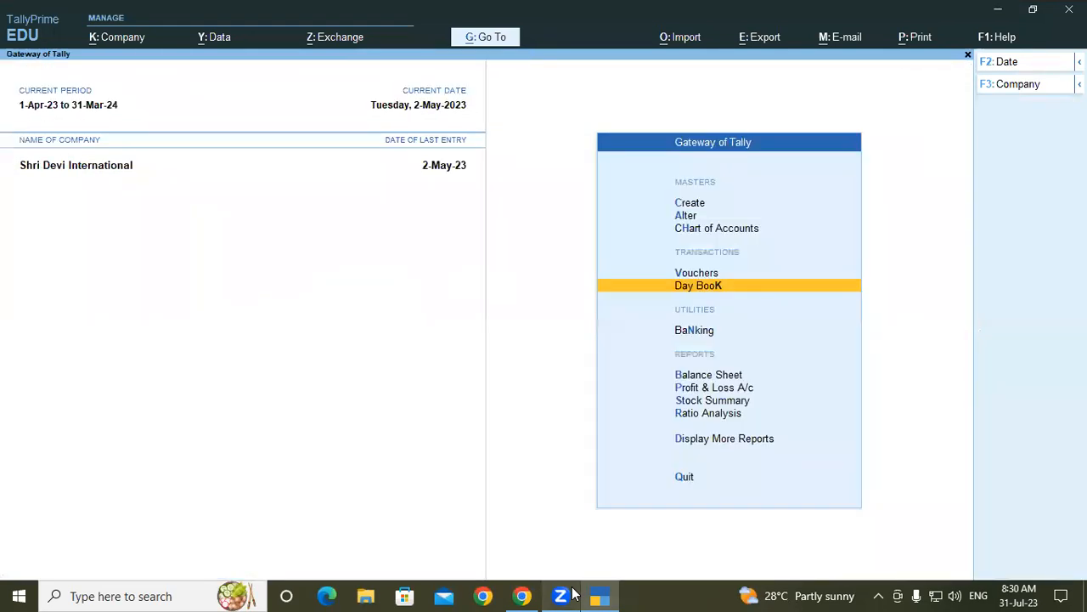
Step: Start a payment voucher debiting HUL Manufaturer, check the payment activity in the Chrome document, and allocate 1,65,000.00 against pending bill 01
key(v)
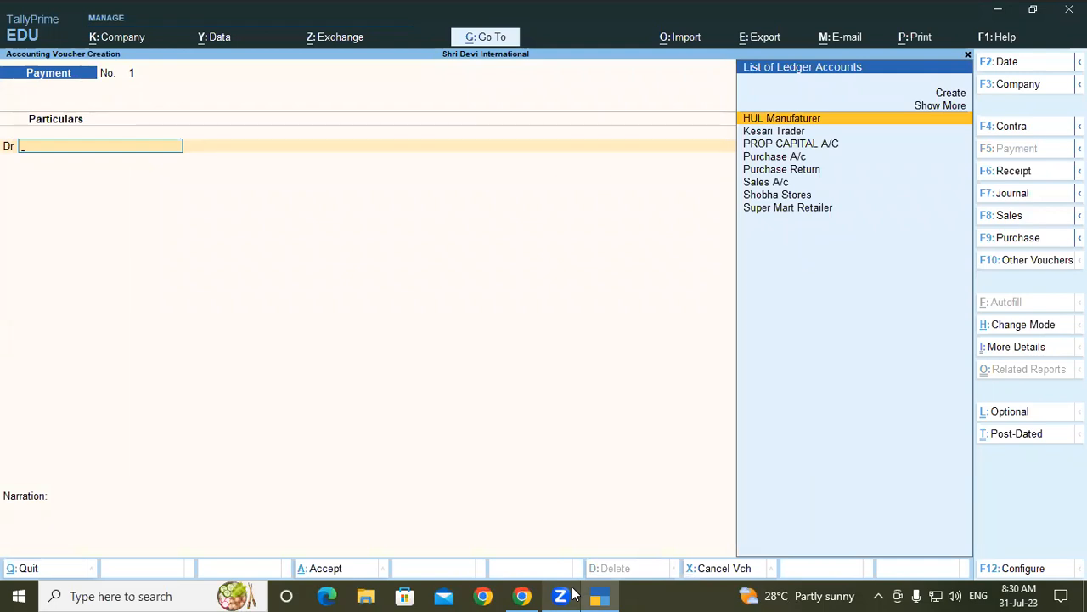
key(Return)
key(Return)
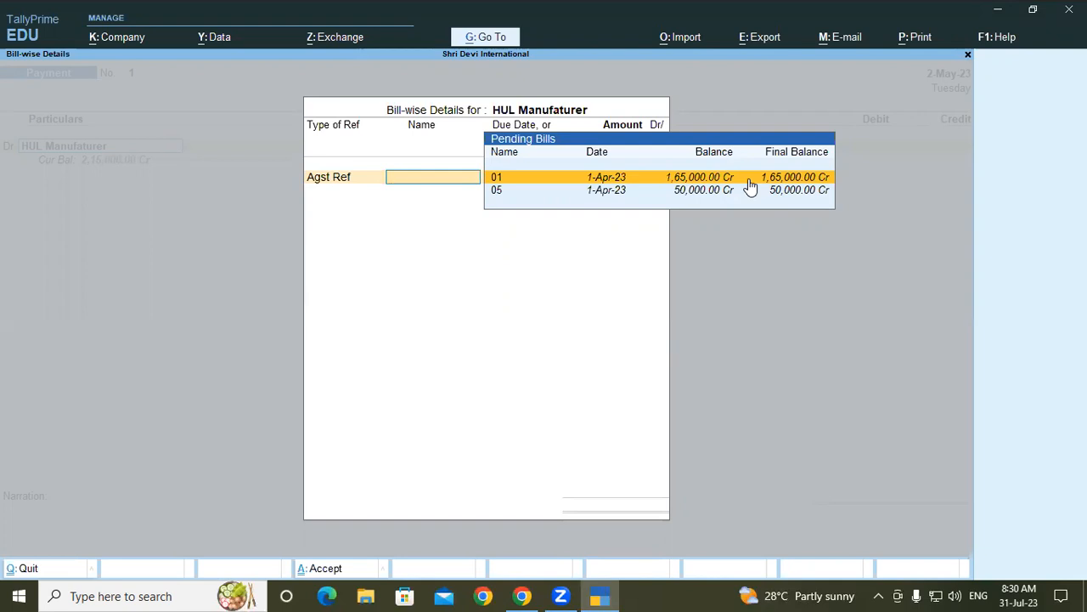
click(523, 595)
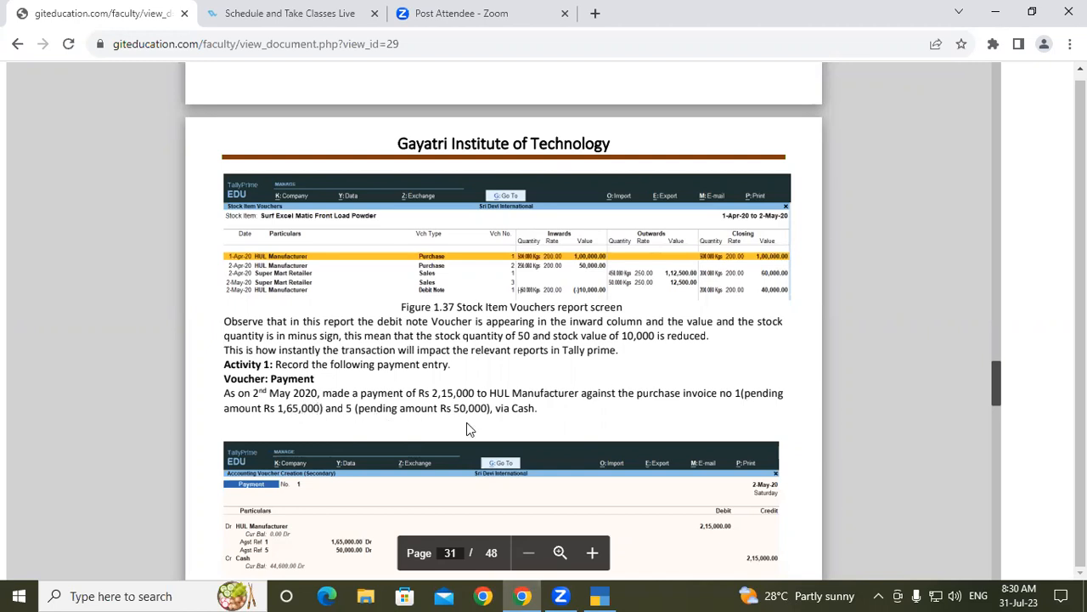
click(596, 592)
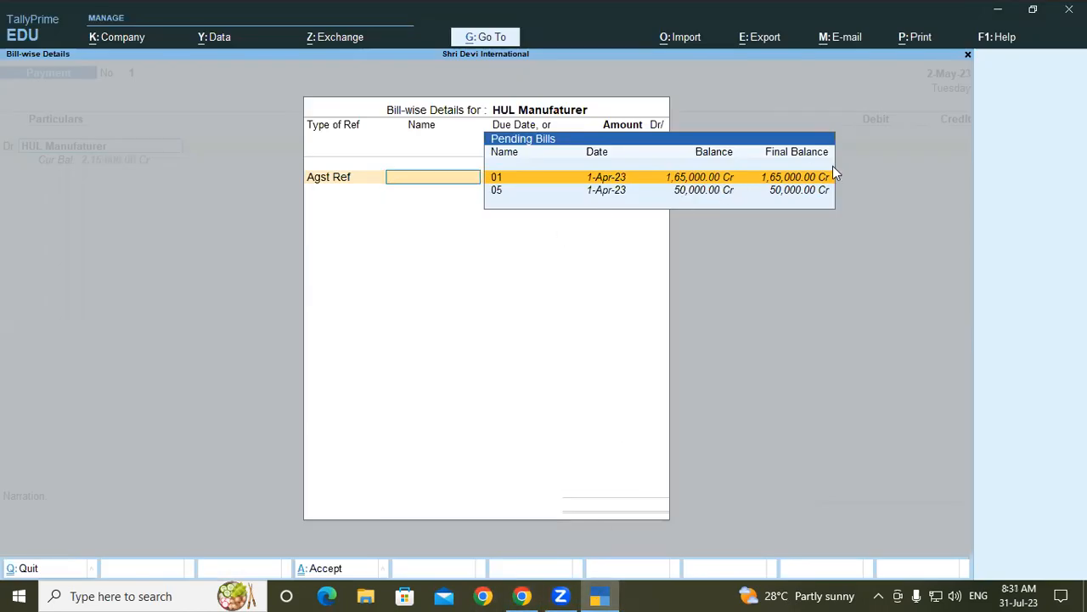
key(Return)
key(Return)
key(Return)
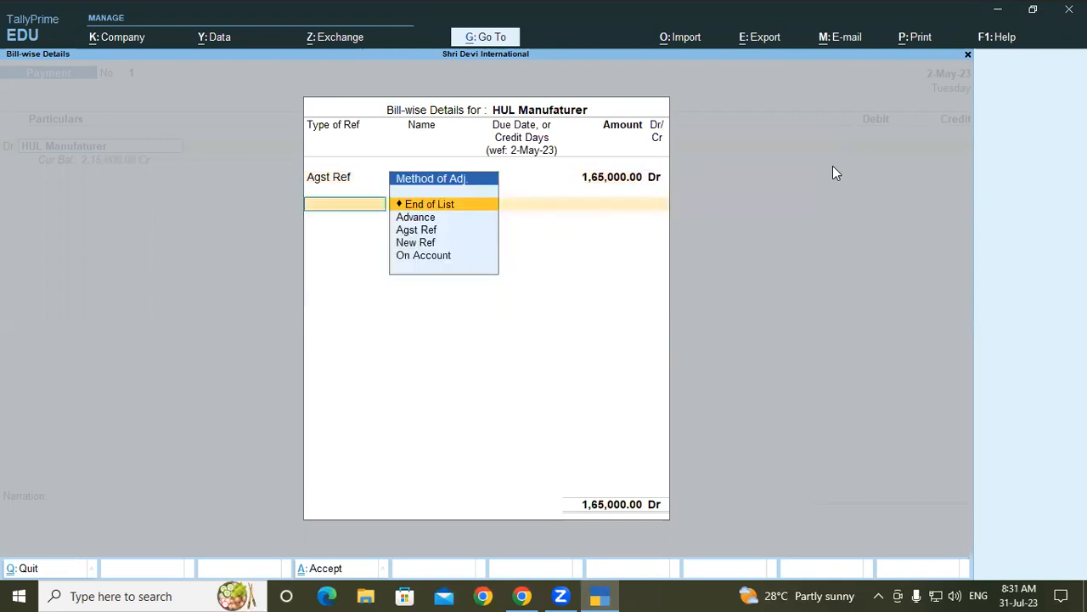
Step: Add a second Agst Ref allocation of 50,000.00 Dr for pending bill 05 and complete the HUL Manufaturer debit of 2,15,000.00
key(Down)
key(Down)
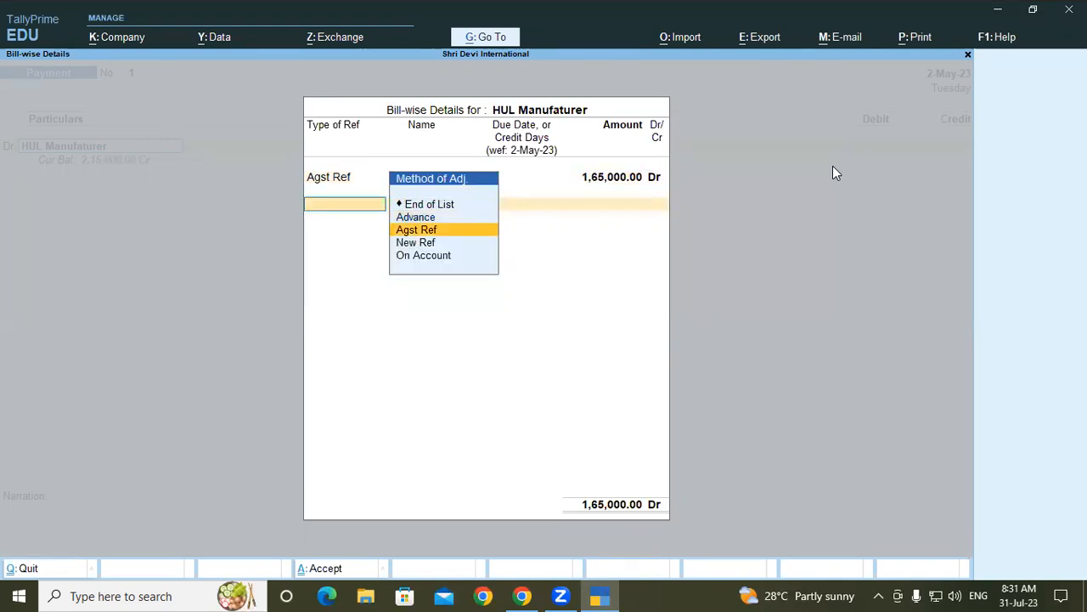
key(Return)
key(Return)
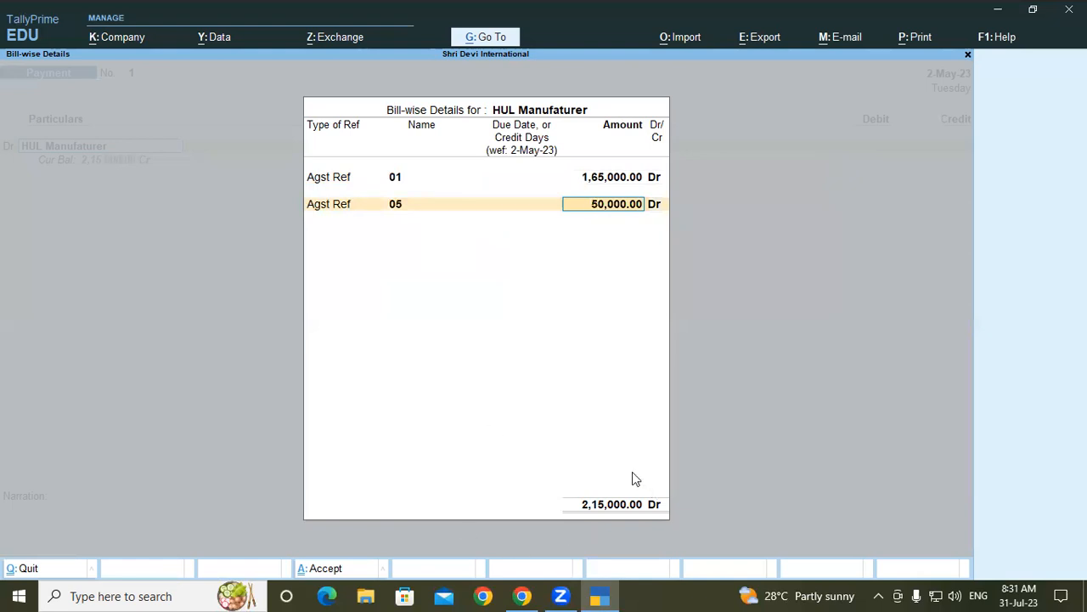
key(Return)
key(Return)
key(Return)
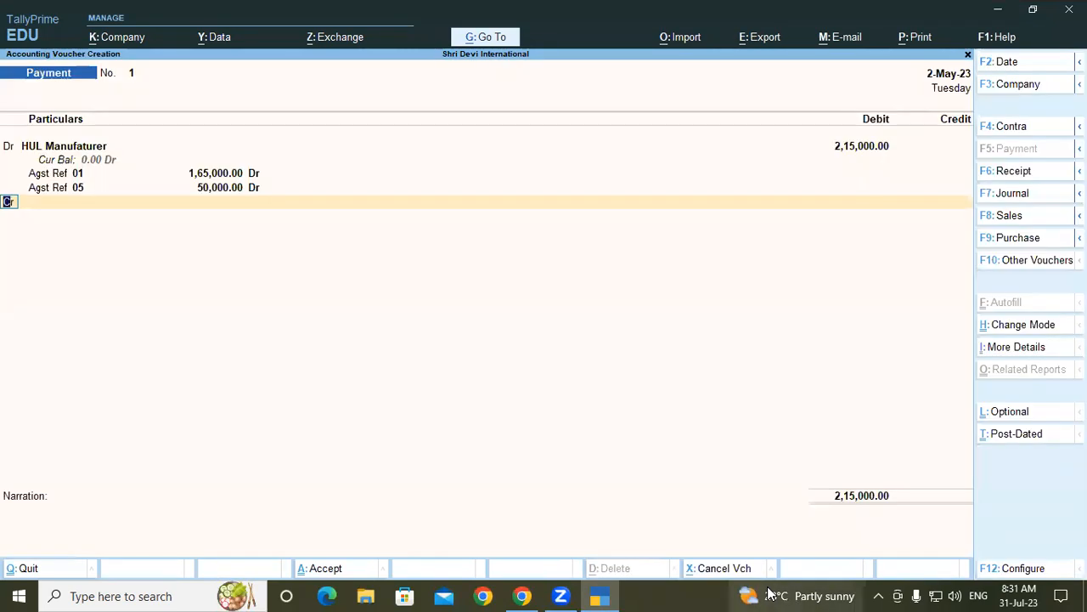
Step: Credit the Cash ledger with 2,15,000.00 in the payment voucher
key(Return)
click(769, 592)
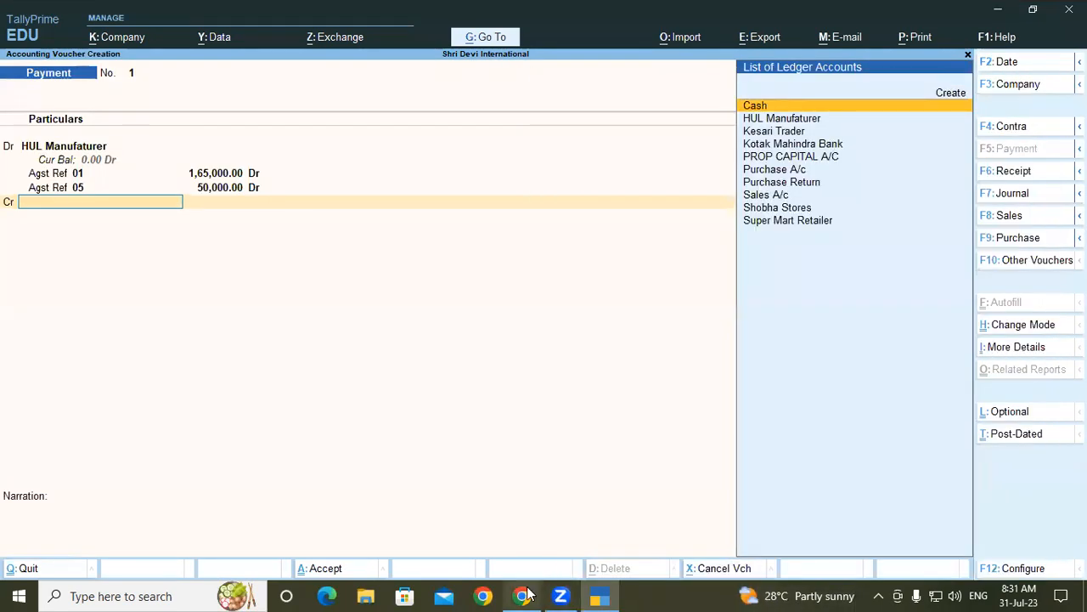
click(522, 596)
click(527, 595)
text(Cas)
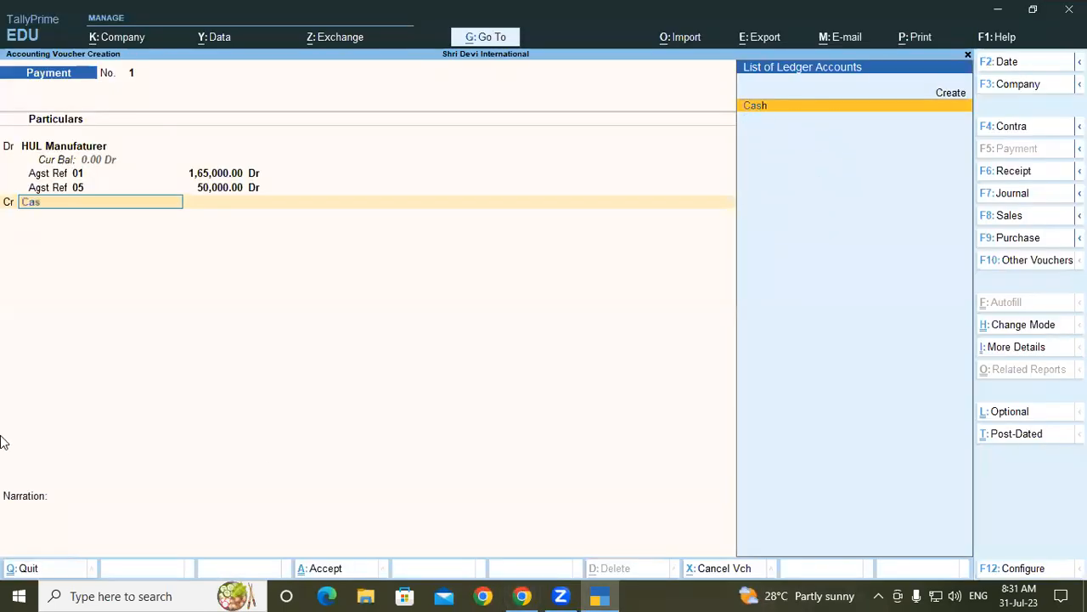
key(Return)
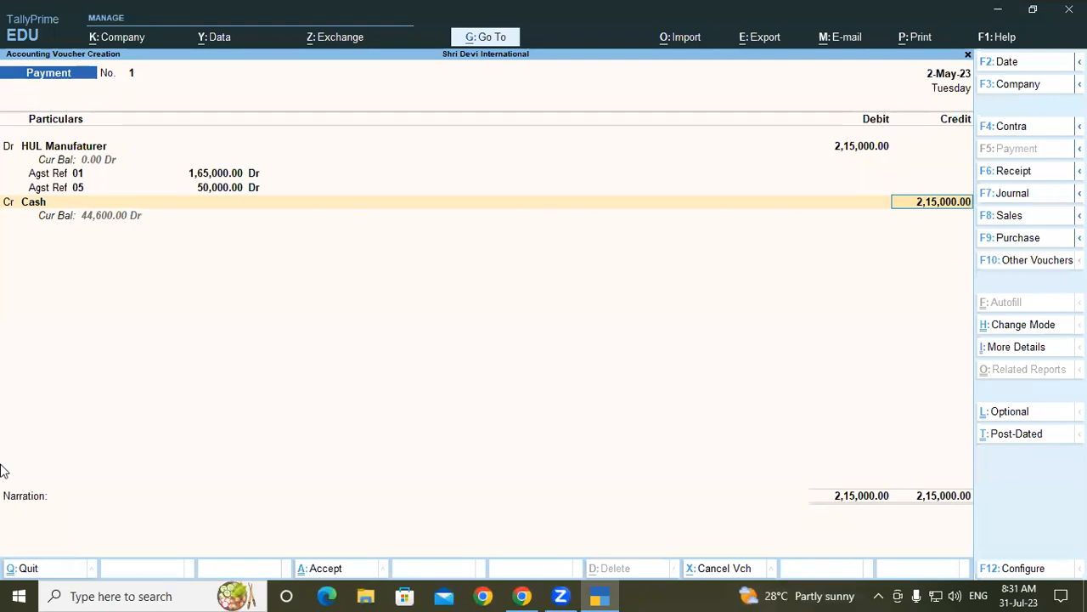
Step: Compare the payment voucher with the Activity 1 figure in the Chrome document, and save it in TallyPrime without a narration
click(601, 595)
click(601, 596)
click(523, 595)
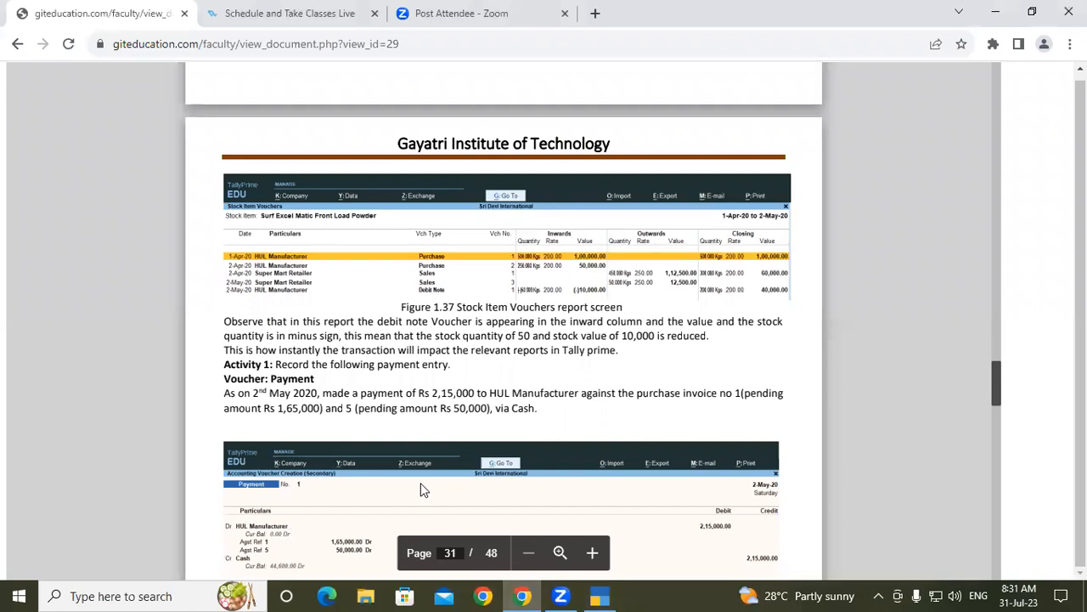
click(599, 596)
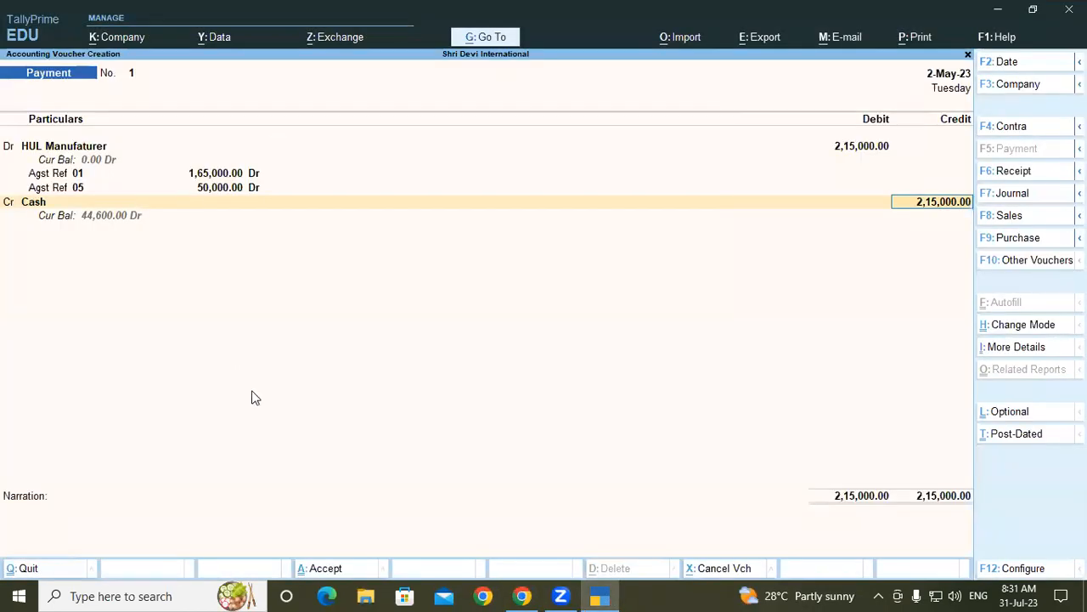
key(Return)
key(Return)
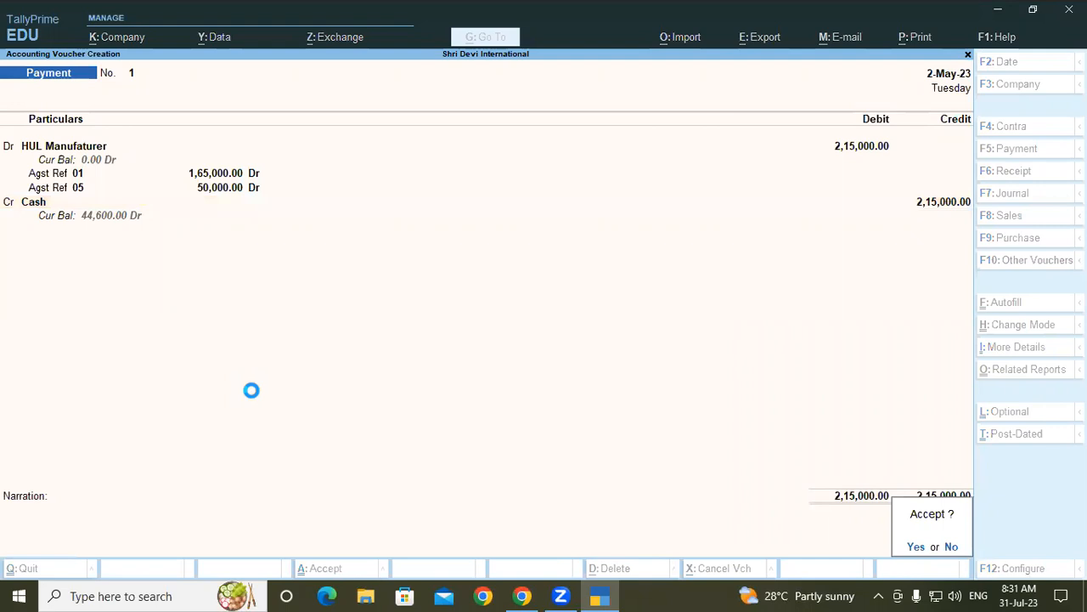
key(Return)
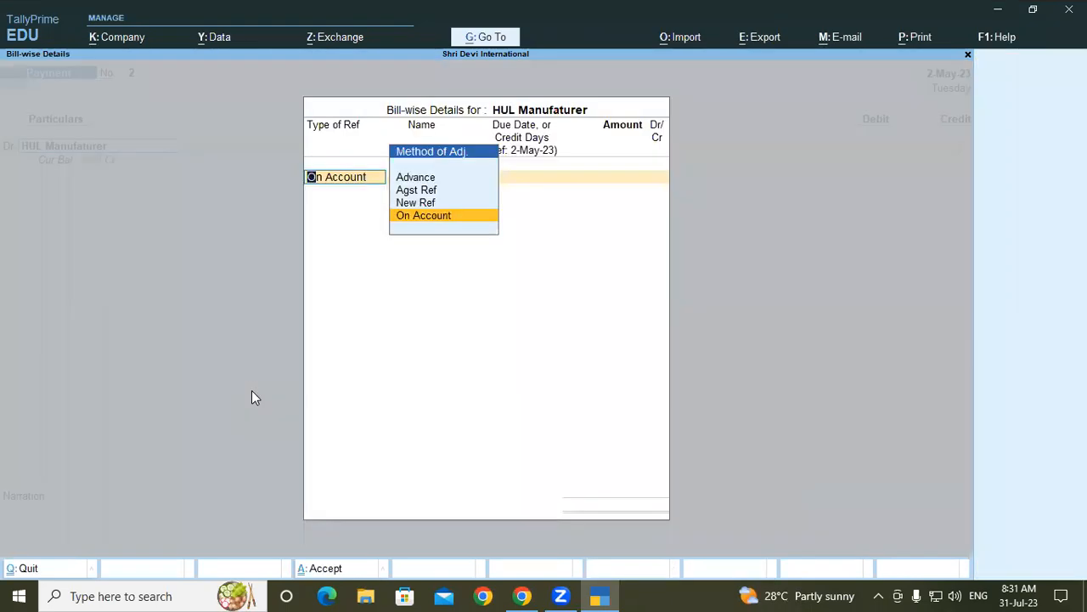
Step: Discard the new payment voucher no. 2 and return to the Gateway of Tally
key(BackSpace)
key(Escape)
key(BackSpace)
key(Escape)
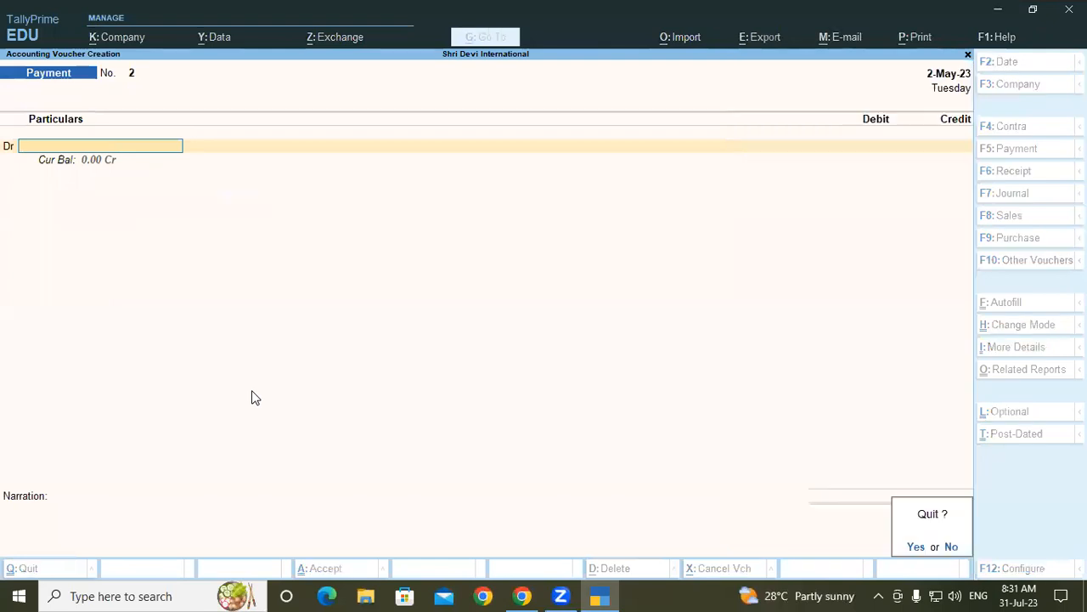
key(Return)
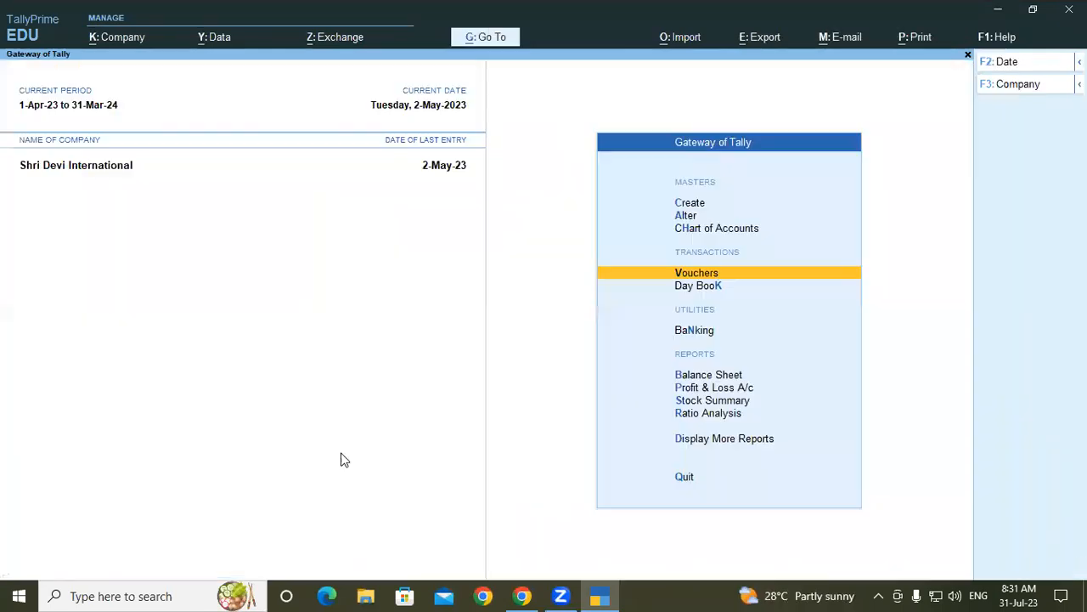
Step: Switch to the course document in Chrome and read the Activity 2 debit note instructions for returning expired goods to Kesari Traders
click(522, 595)
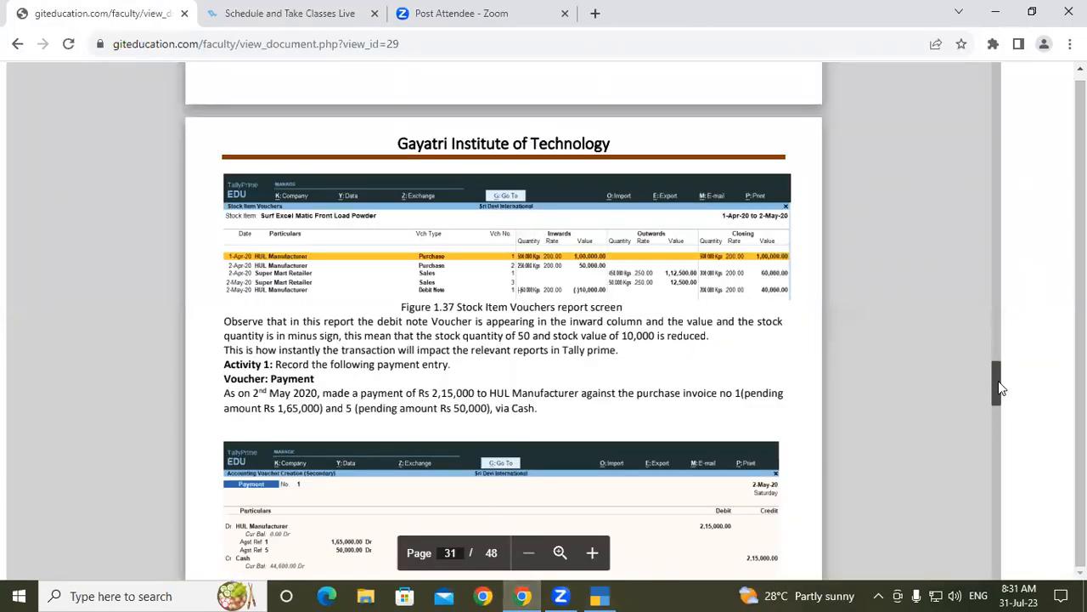
scroll(996, 386, down, 4)
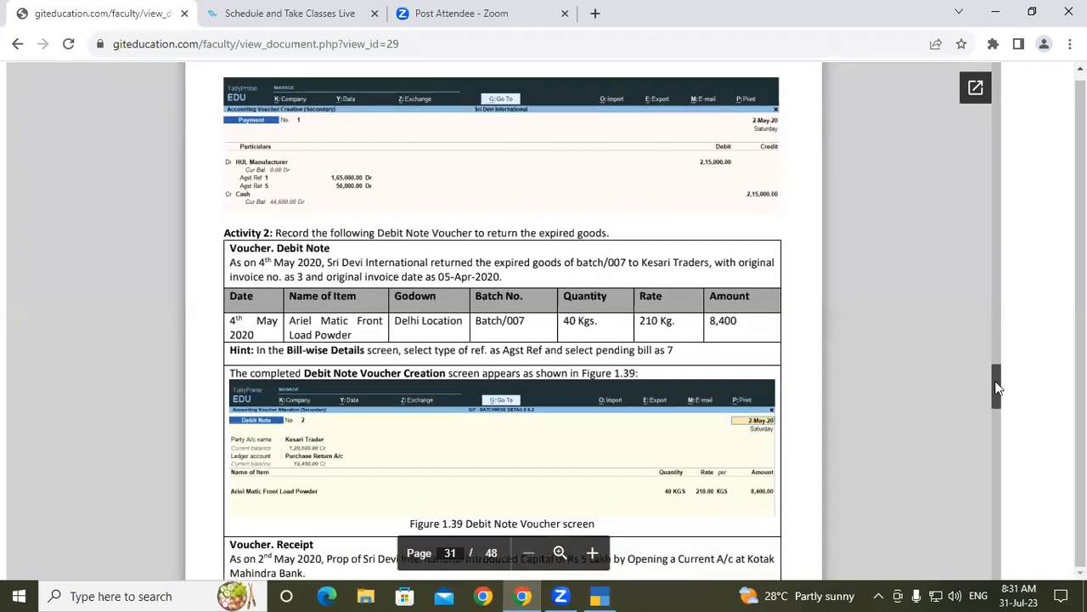
scroll(996, 388, up, 2)
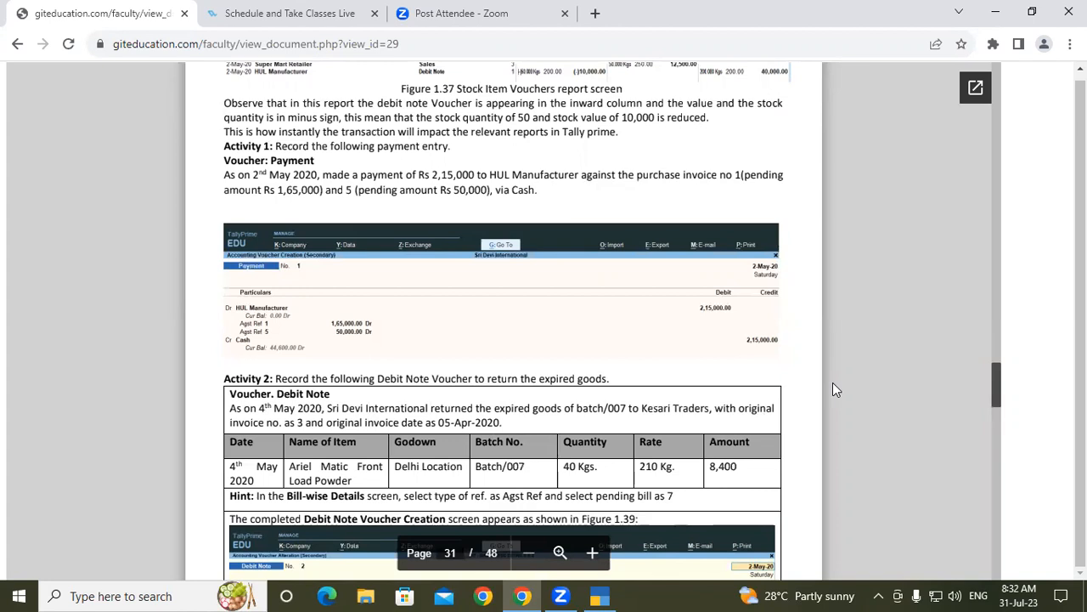
Step: Switch back to TallyPrime and display the Day Book for the period 1-Apr-23 to 2-May-23
click(603, 594)
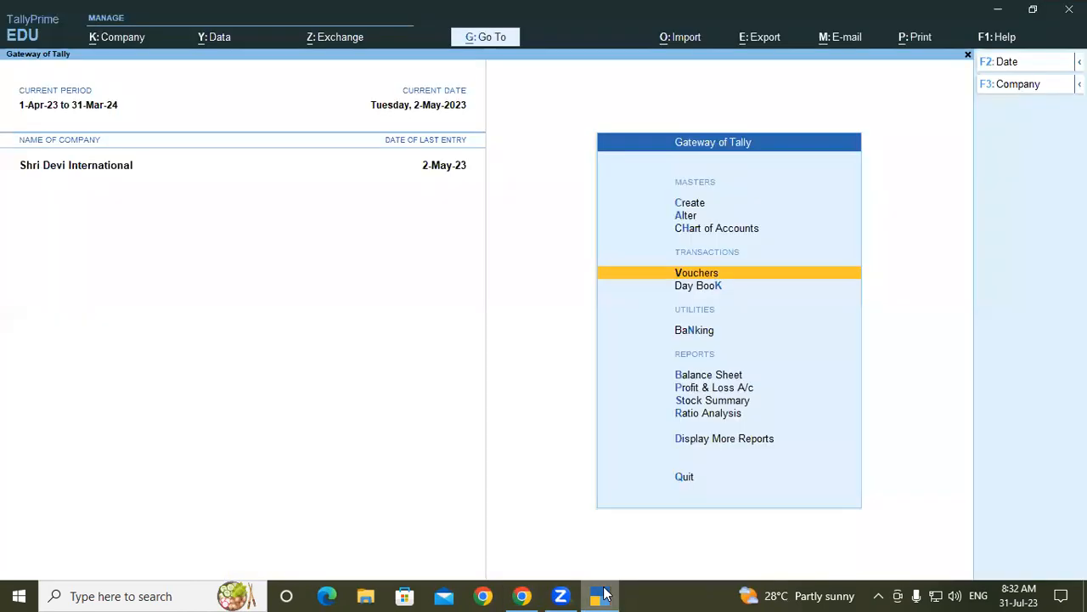
key(k)
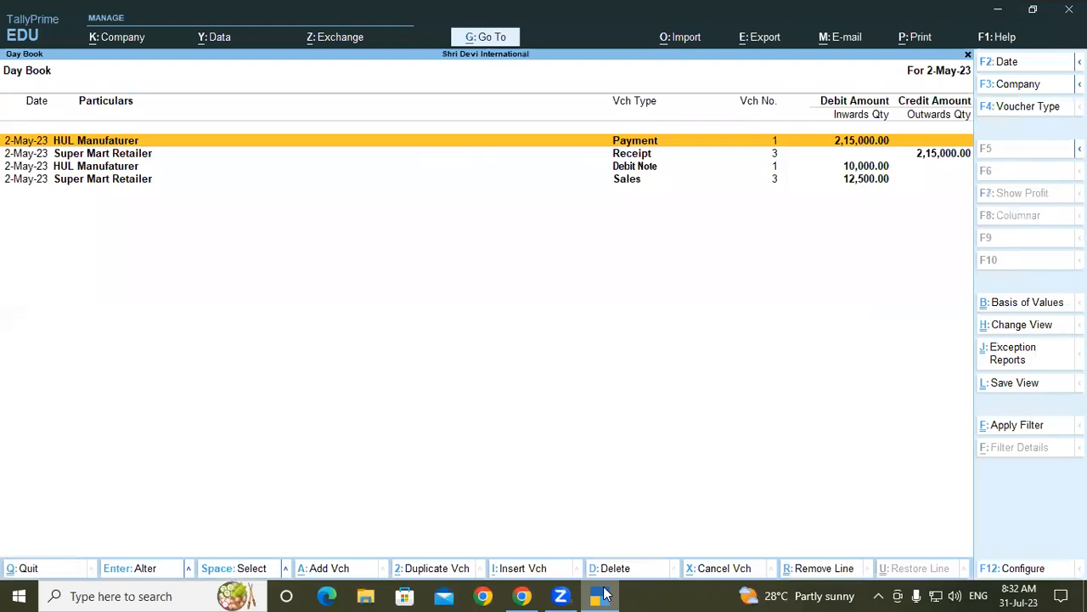
key(alt+F2)
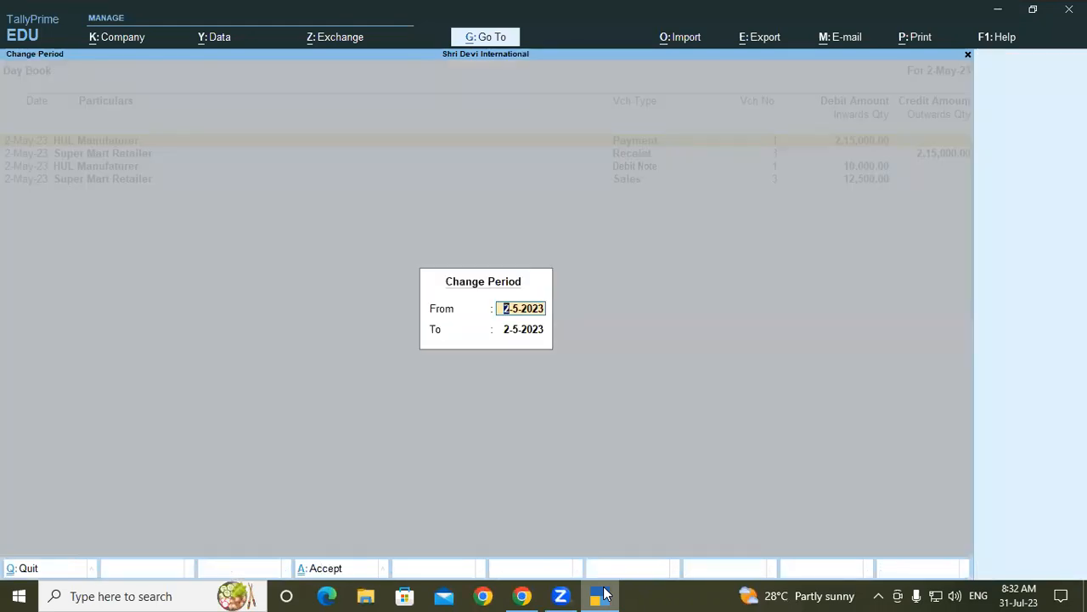
text(1-4)
key(Return)
key(Return)
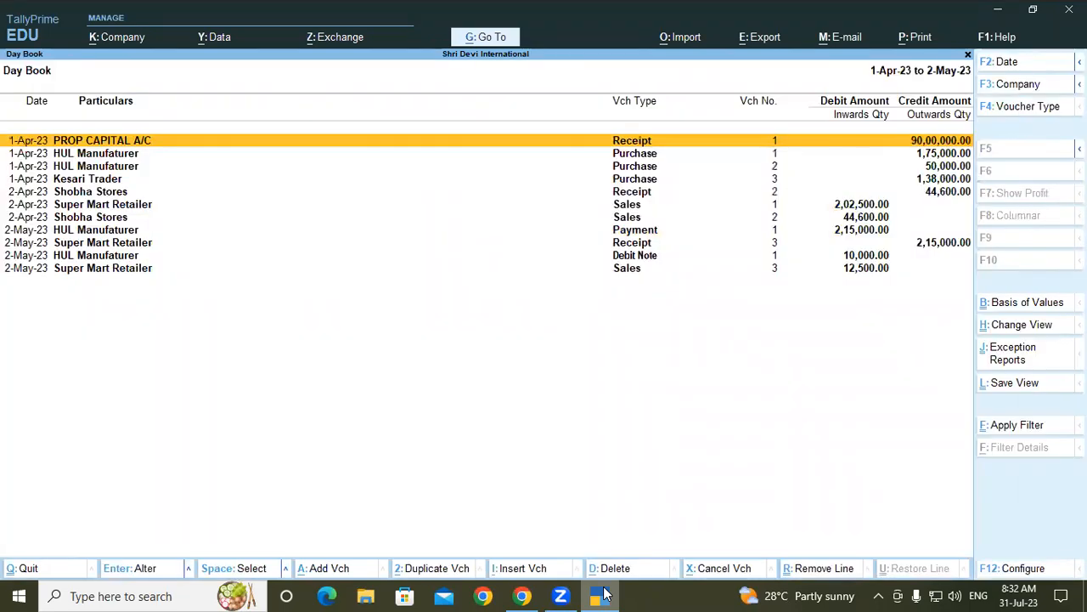
Step: Open the Kesari Trader purchase voucher of 1-Apr-23 and its item allocations for ARIEL MATIC FRONT LOAD POWDER
click(97, 182)
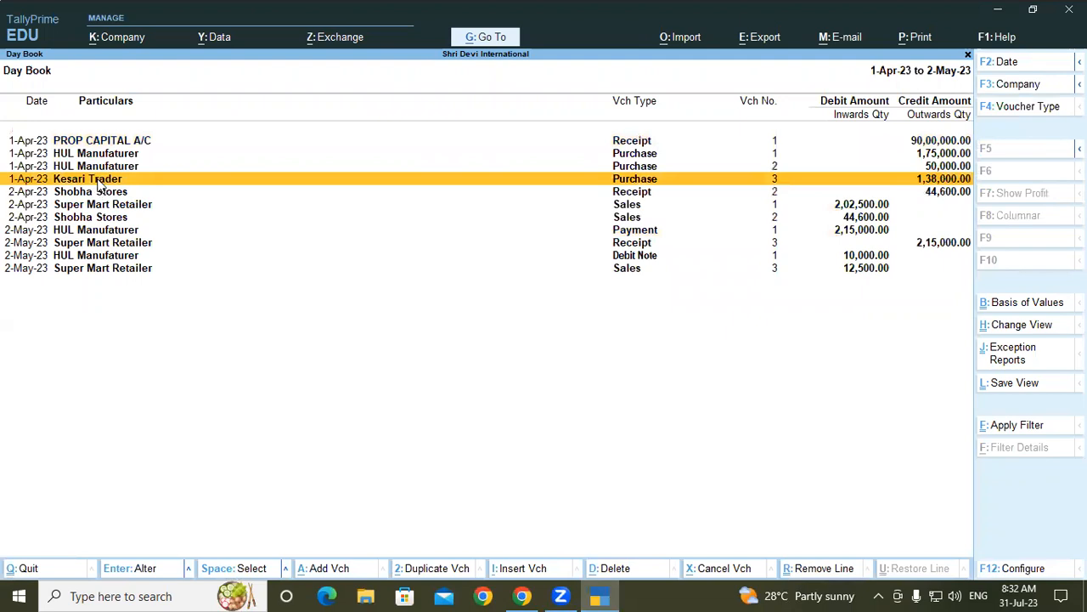
click(98, 185)
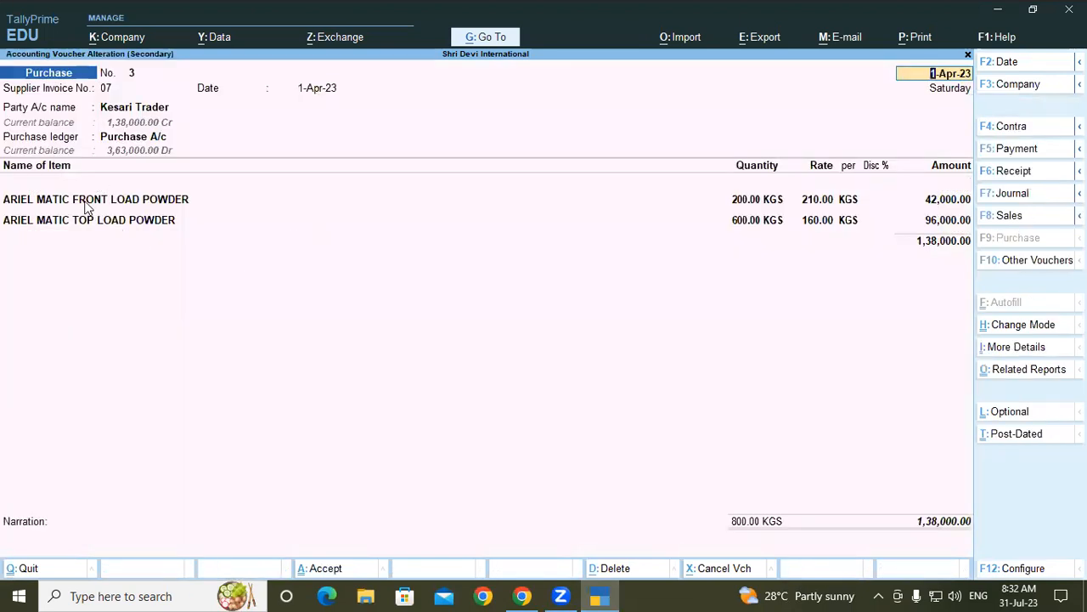
click(84, 199)
click(84, 201)
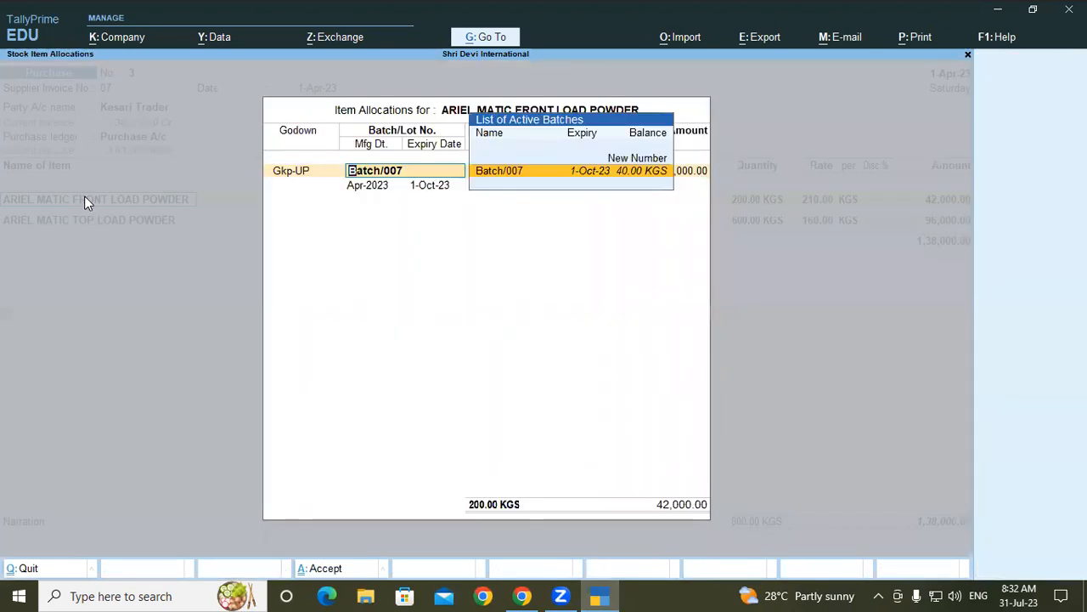
Step: Set the expiry date of Batch/007 for ARIEL MATIC FRONT LOAD POWDER to 1-5 and close its item allocations
key(Return)
key(Return)
key(Return)
key(Return)
key(Return)
key(Return)
key(Return)
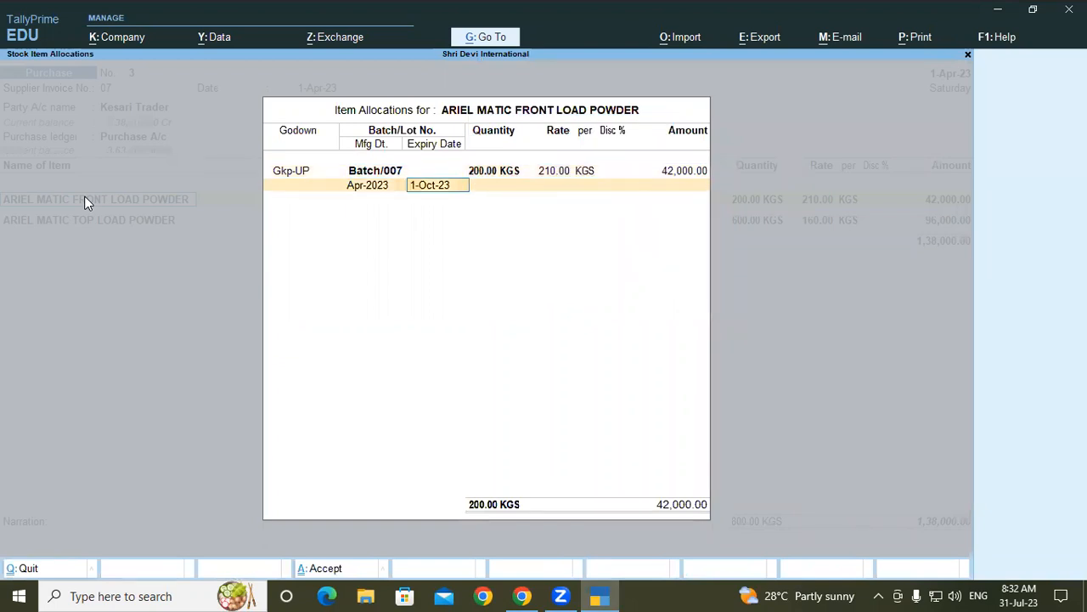
text(1-5)
key(Return)
key(Return)
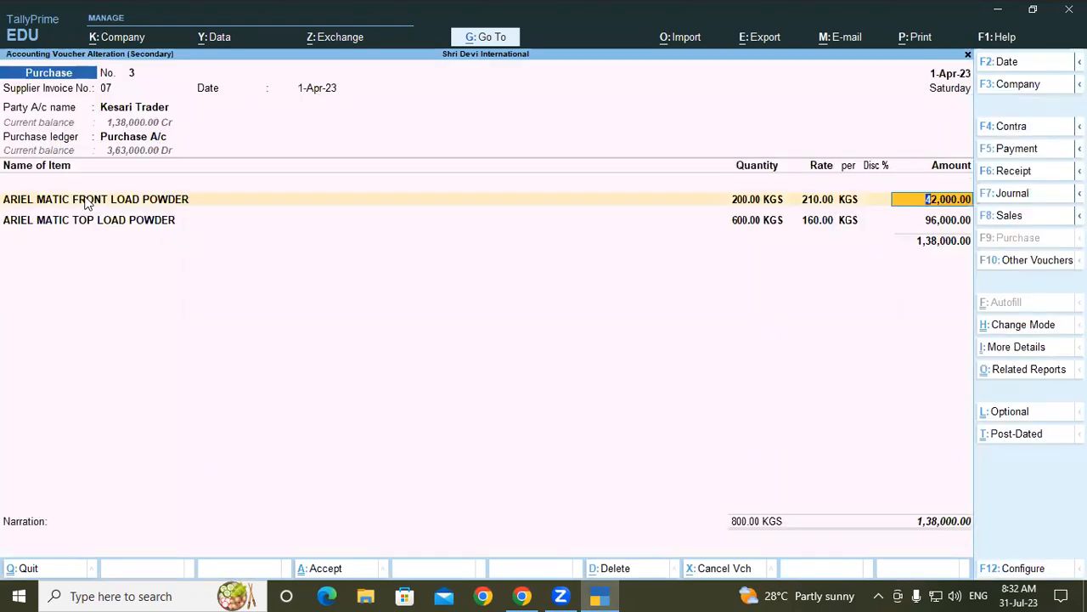
Step: Accept the existing ARIEL MATIC TOP LOAD POWDER allocation and remaining details, and save the altered Kesari Trader purchase voucher
key(Return)
key(Return)
key(Return)
key(Return)
key(Return)
key(Return)
key(Return)
key(Return)
key(Return)
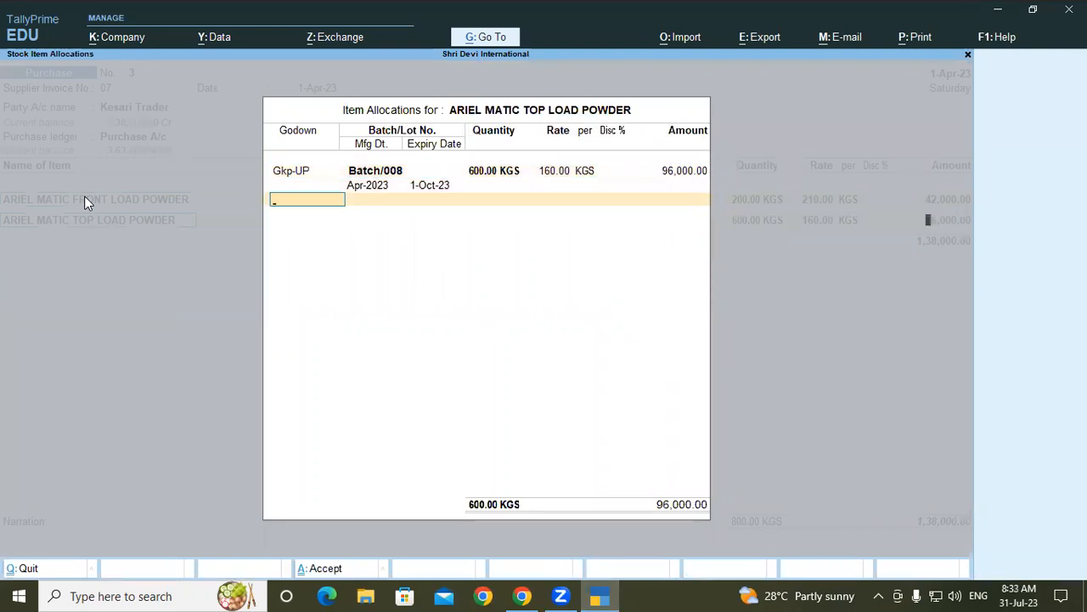
key(Return)
key(Return)
key(Return)
key(Return)
key(Return)
key(Return)
key(Return)
key(Return)
key(Return)
key(Return)
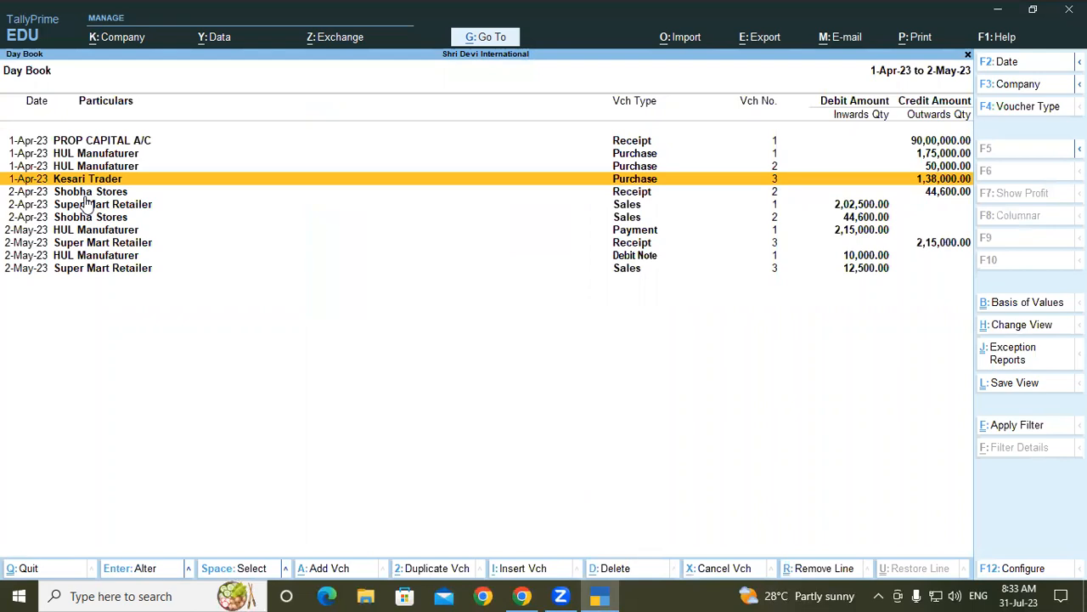
Step: Leave the Day Book and start a new debit note voucher
key(Escape)
key(v)
key(F9)
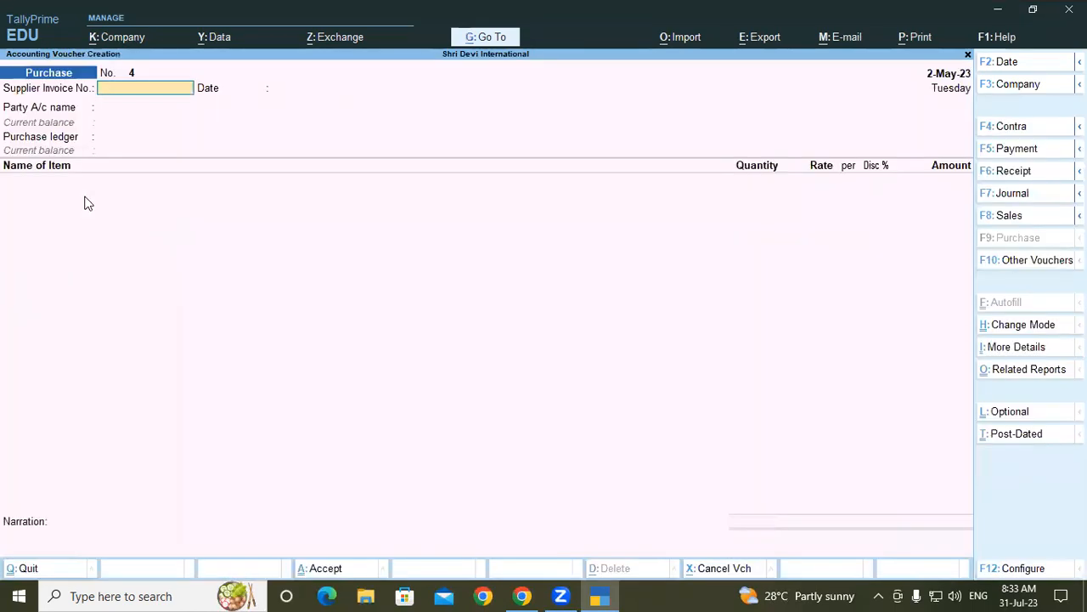
key(alt)
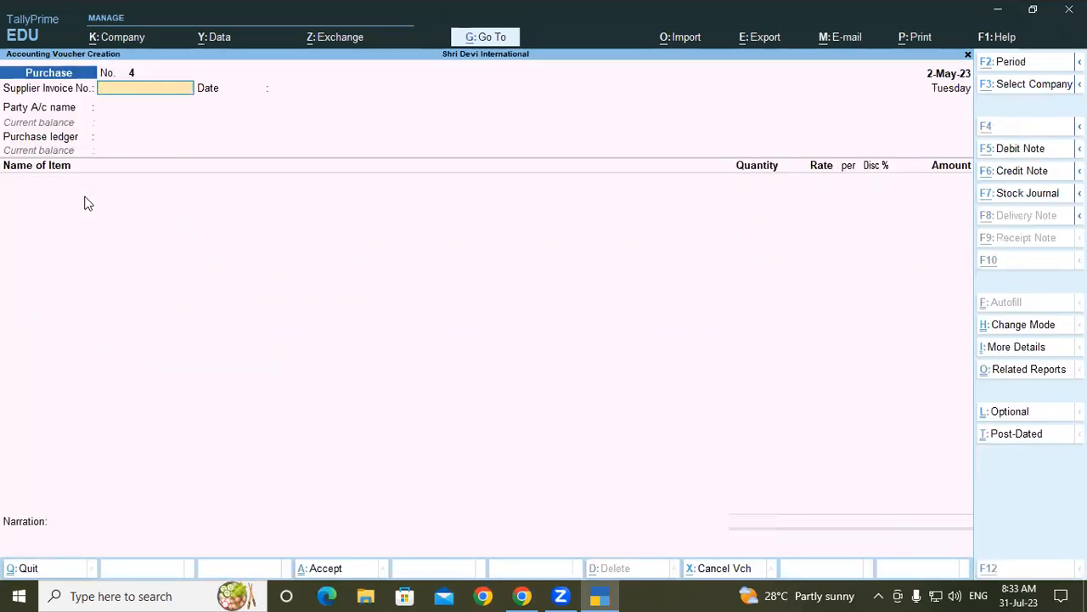
key(alt+F5)
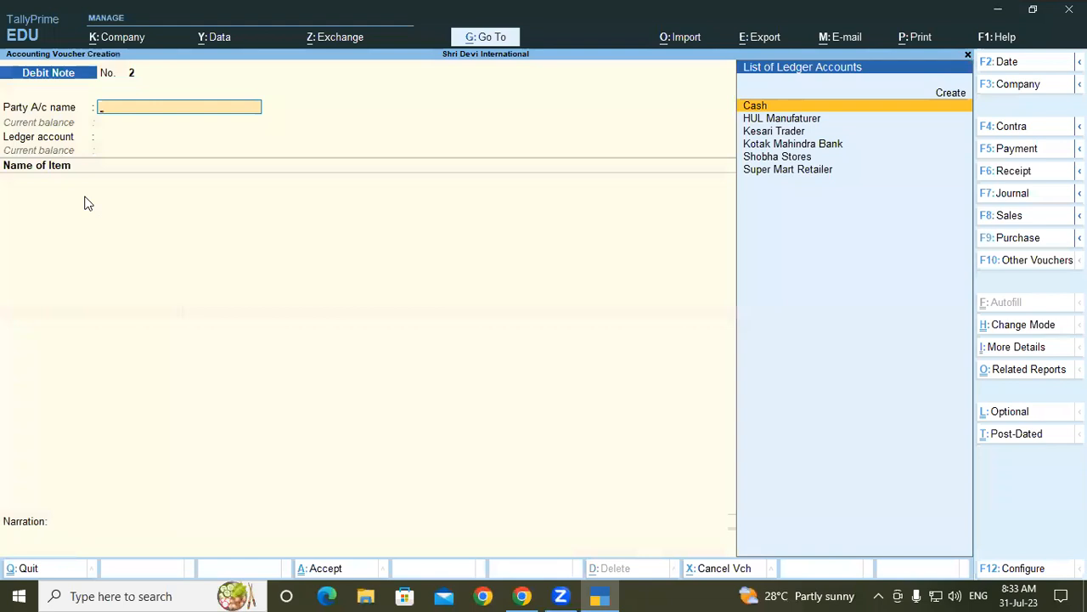
Step: Try to set the debit note's voucher date to 4-5
key(F2)
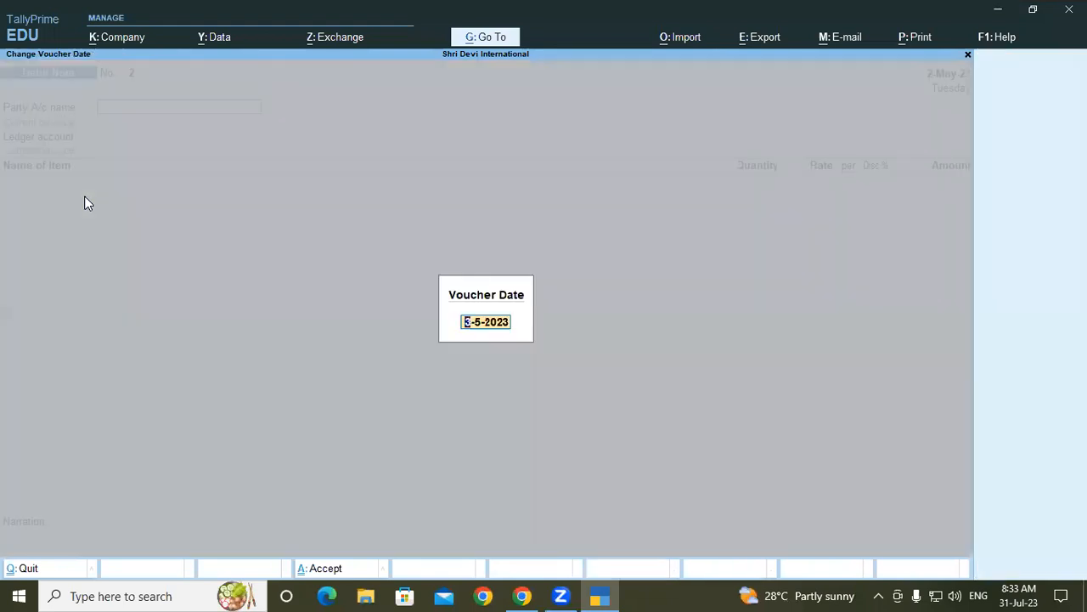
text(4-5)
key(Return)
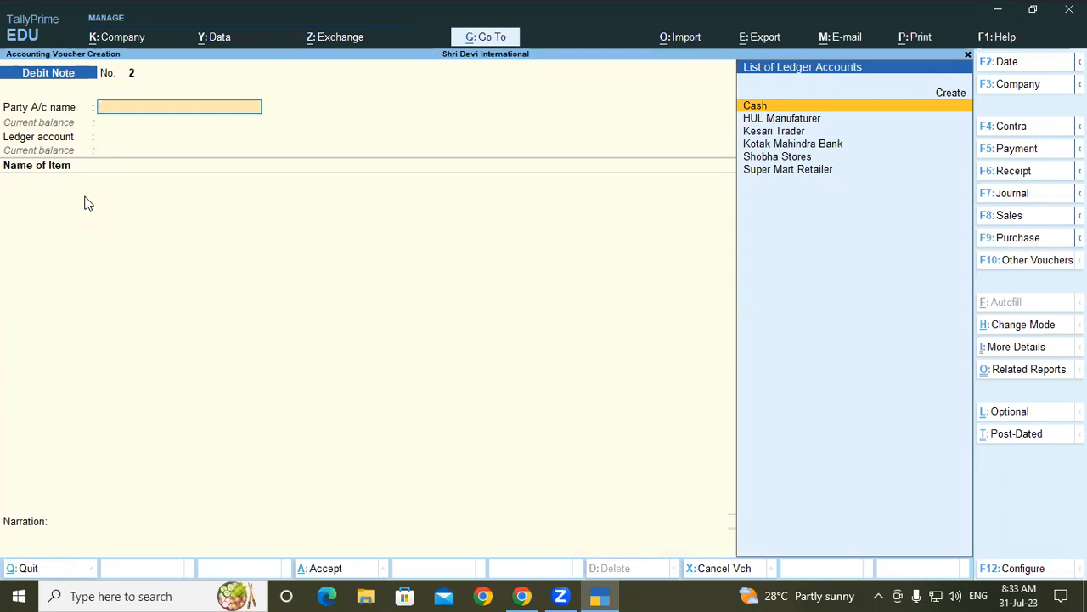
key(F9)
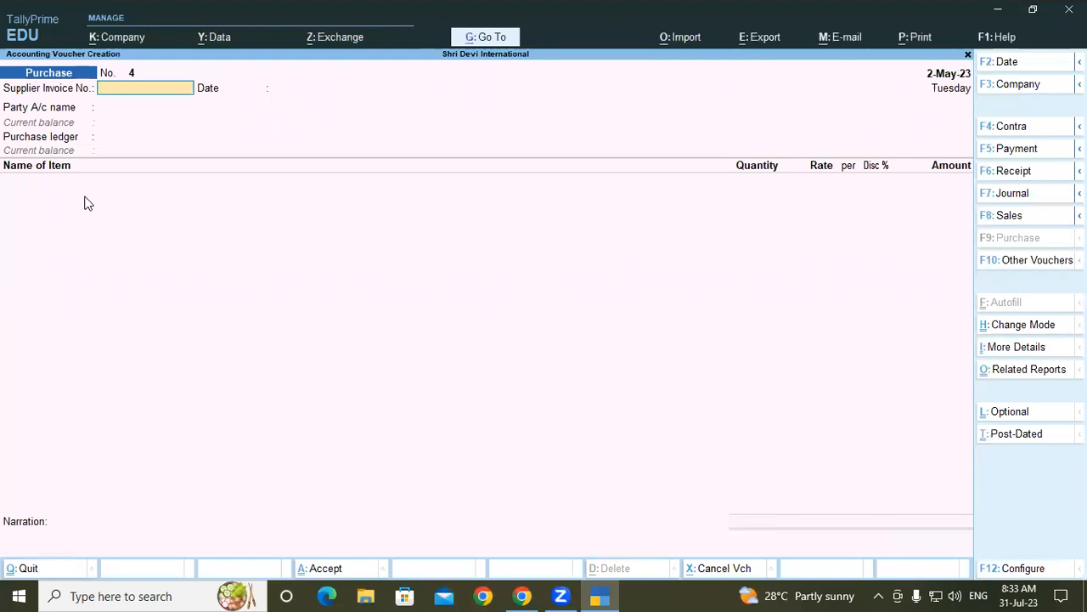
text(123)
key(Return)
key(Return)
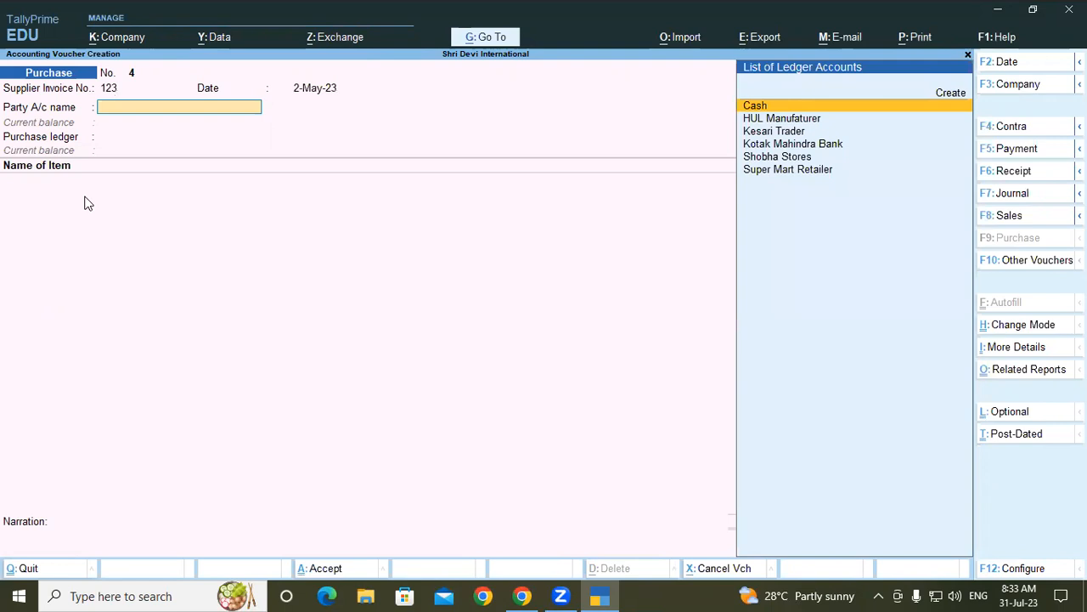
key(Return)
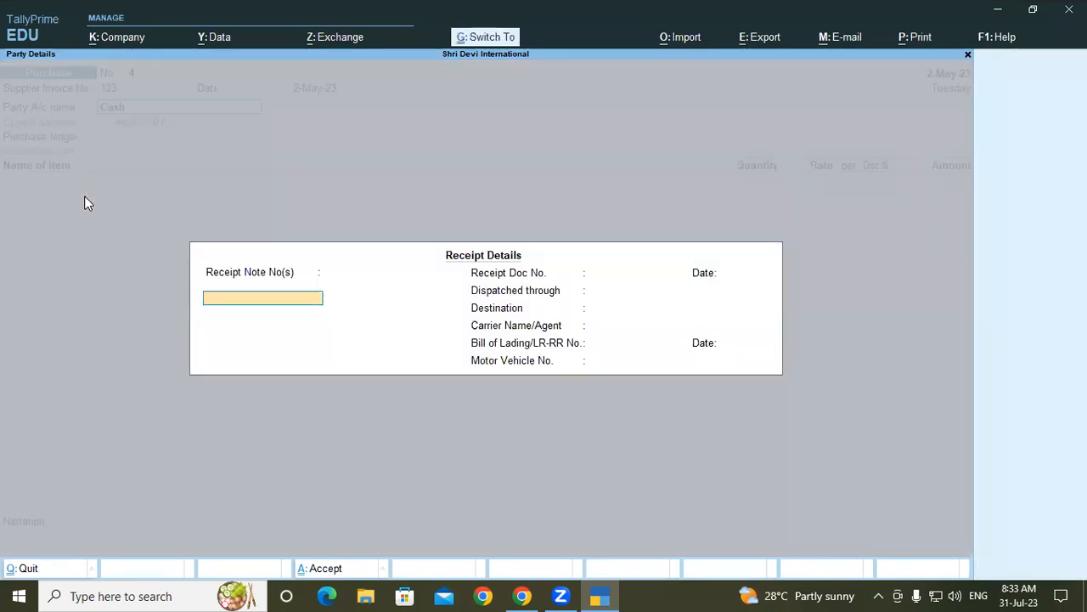
key(Return)
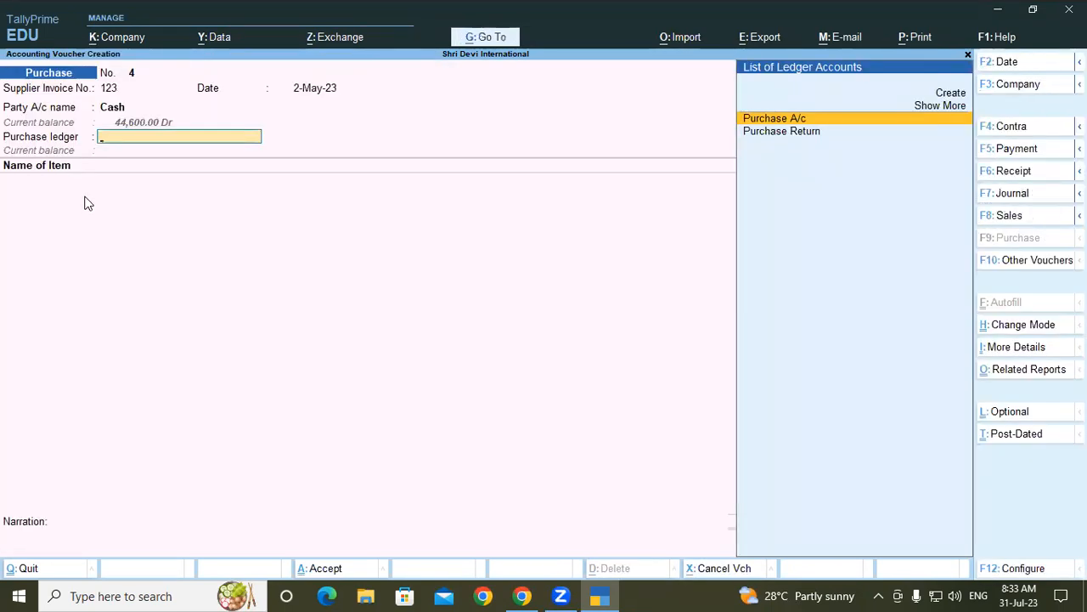
key(F2)
text(4-5-23)
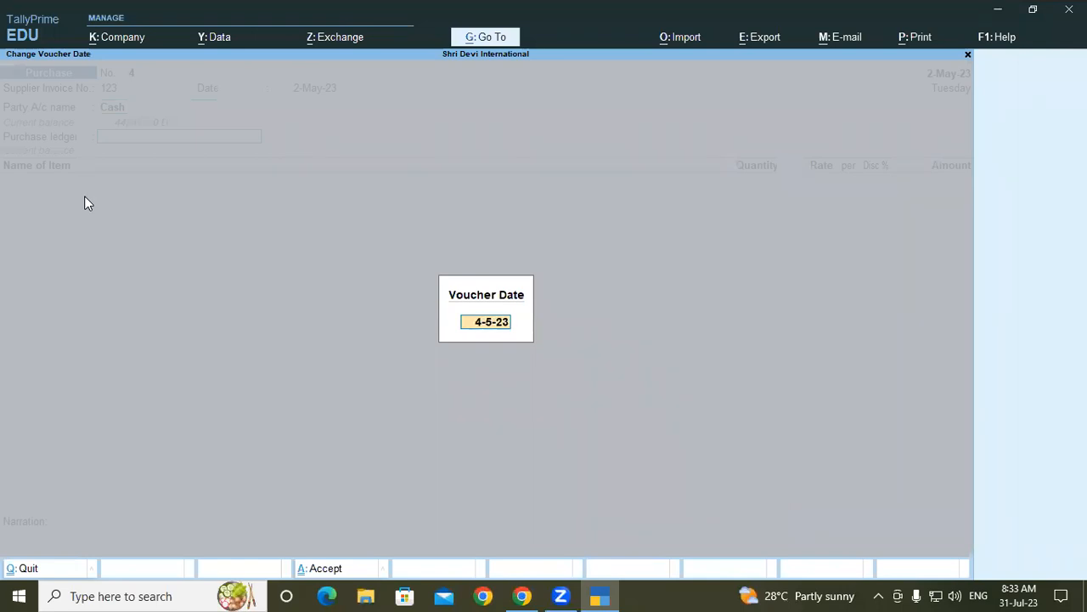
key(BackSpace)
key(BackSpace)
key(BackSpace)
key(BackSpace)
key(BackSpace)
key(BackSpace)
key(Escape)
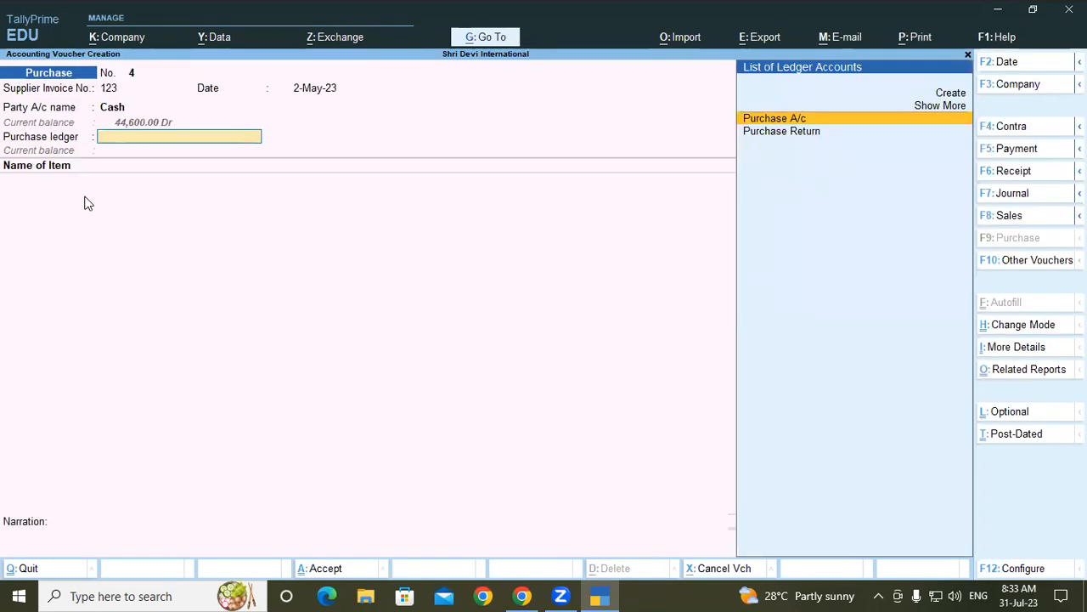
key(BackSpace)
key(BackSpace)
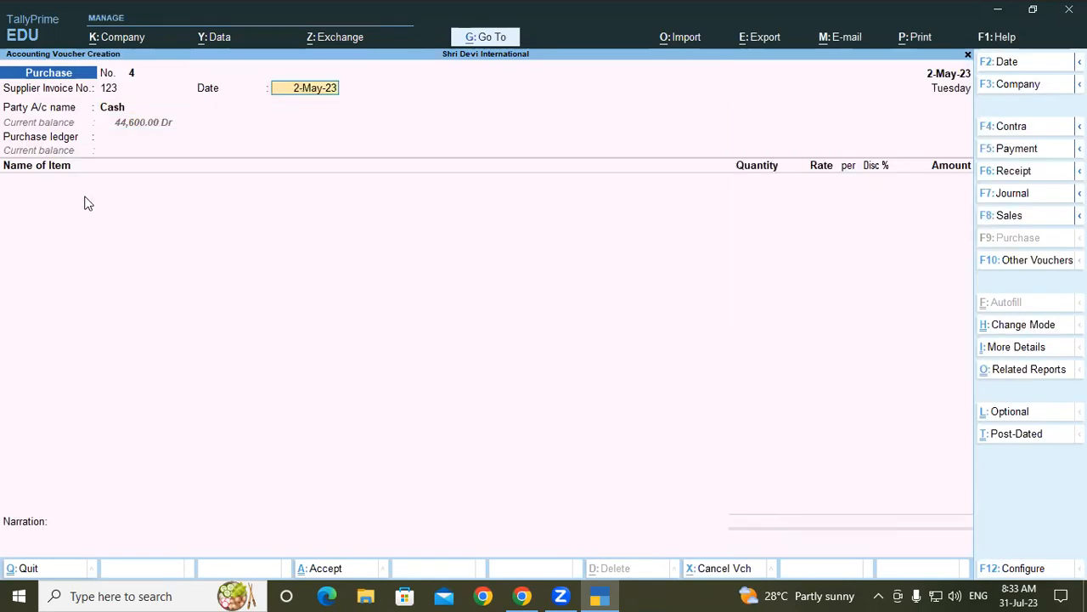
text(4-5)
key(Escape)
key(Escape)
key(y)
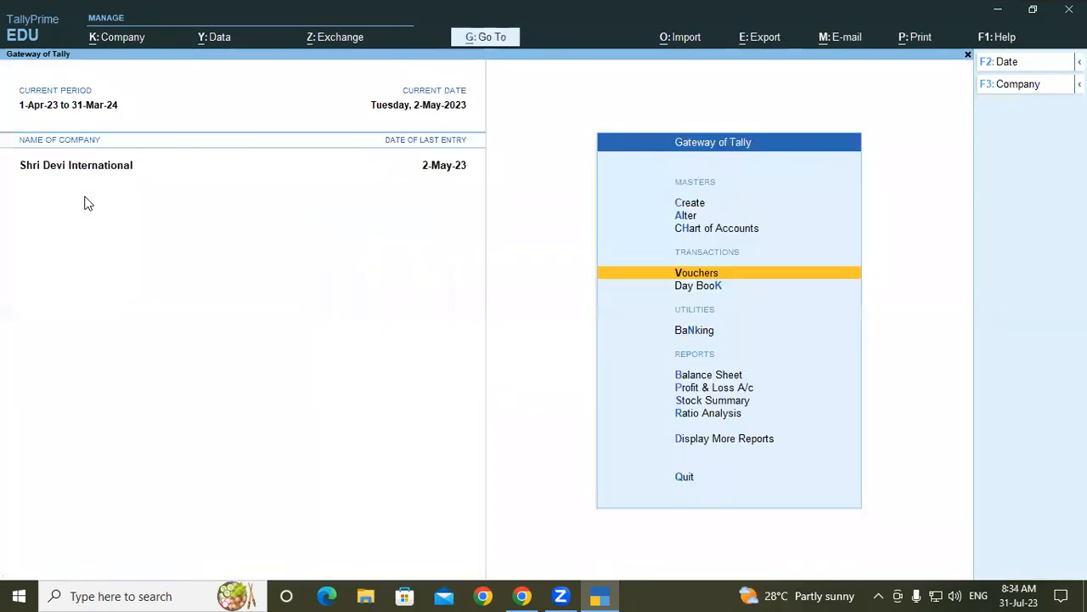
Step: Start a debit note voucher with Kesari Trader as the party account
key(Return)
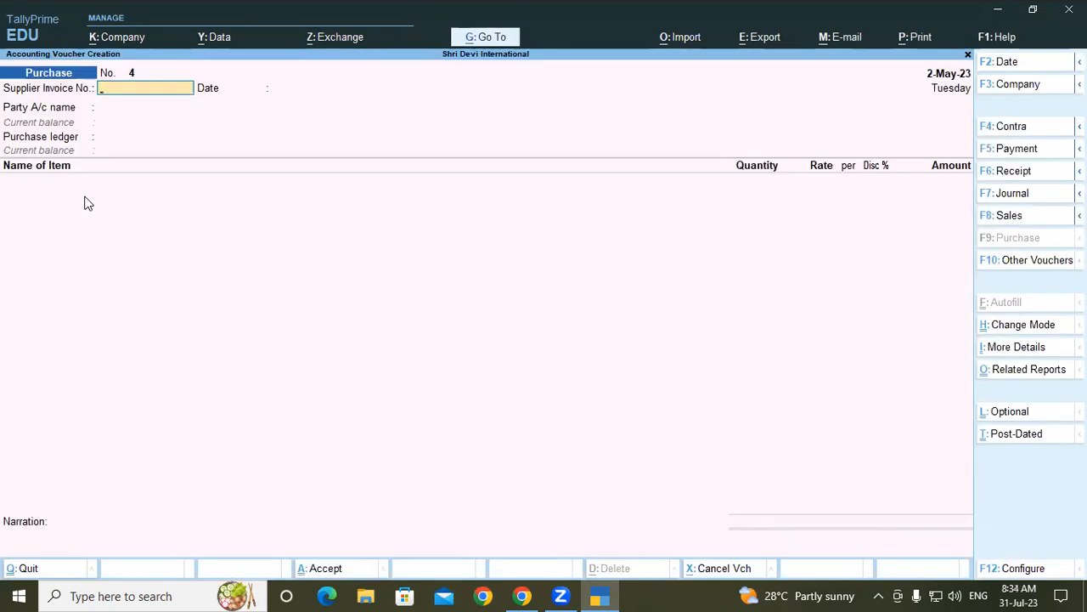
key(ctrl)
key(alt+F5)
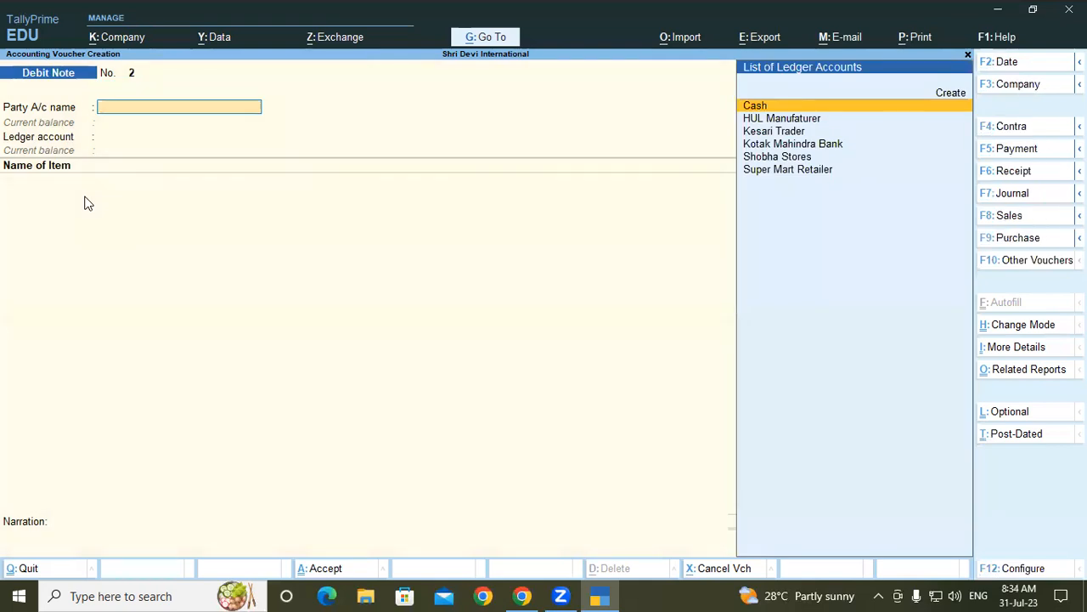
text(Kesari Trader)
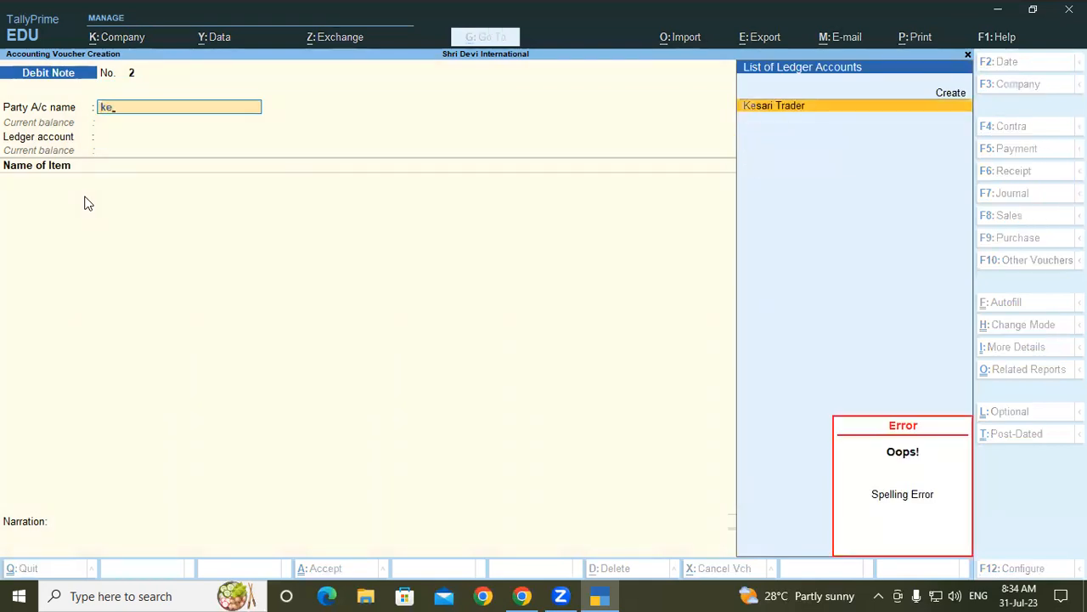
key(Return)
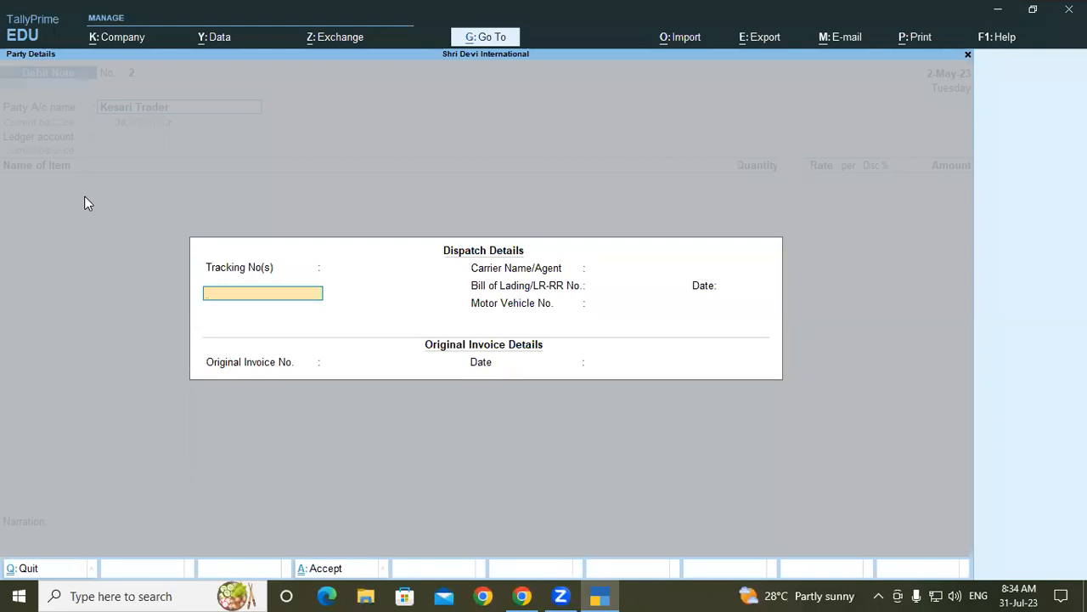
Step: Leave the dispatch details blank, check the activity in the Chrome document, and fill in the original invoice number in TallyPrime
key(Return)
key(Return)
key(Return)
key(Return)
key(Return)
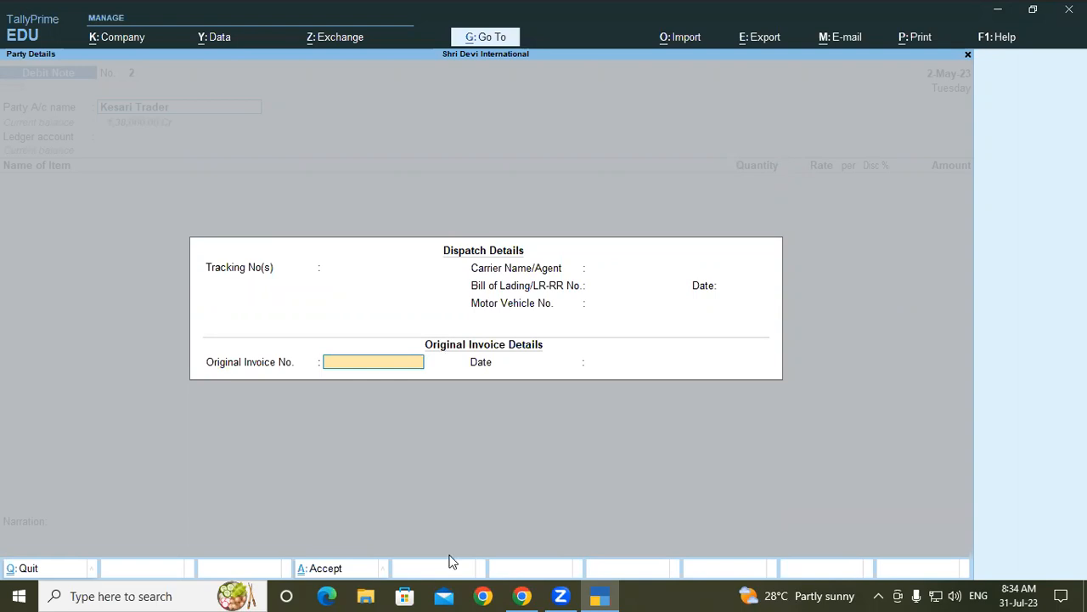
click(522, 595)
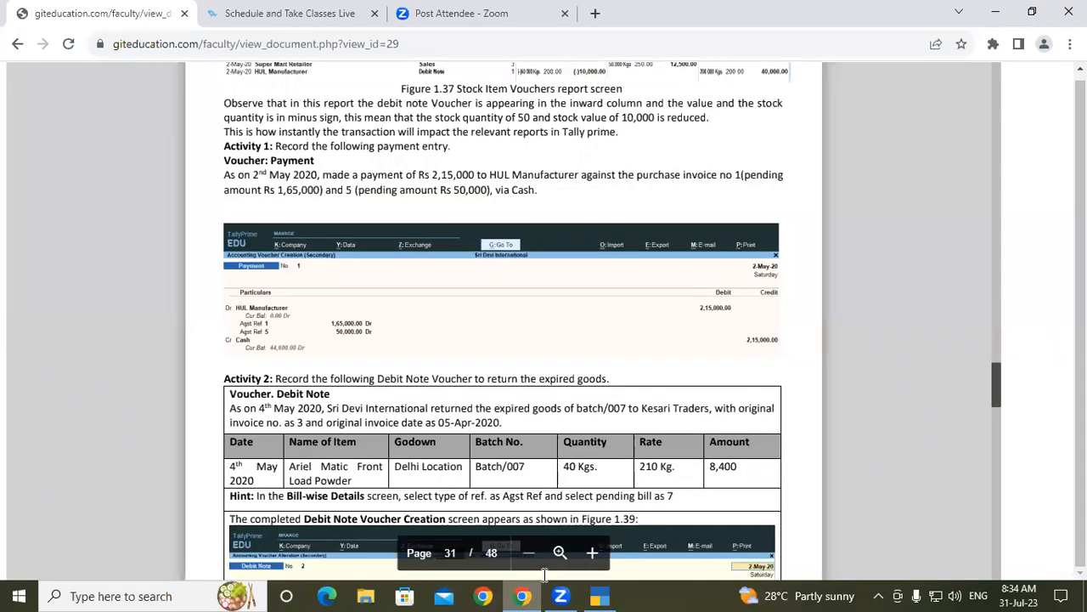
click(597, 594)
text(50)
key(Return)
key(Return)
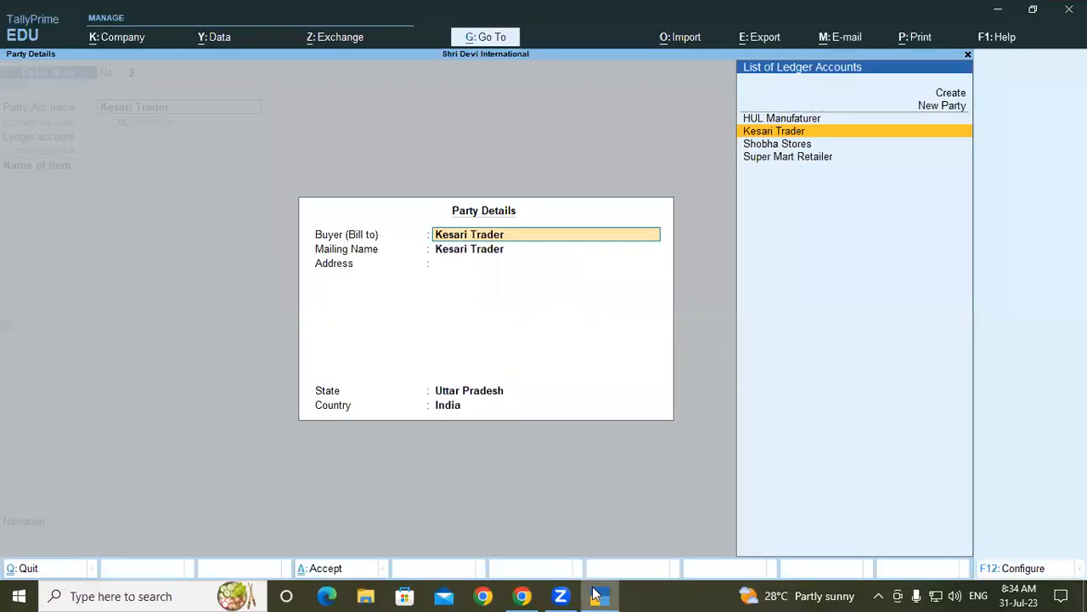
Step: Accept Kesari Trader's party details and choose Purchase Return as the debit note's ledger account
key(Return)
key(Return)
key(Return)
key(Return)
key(Return)
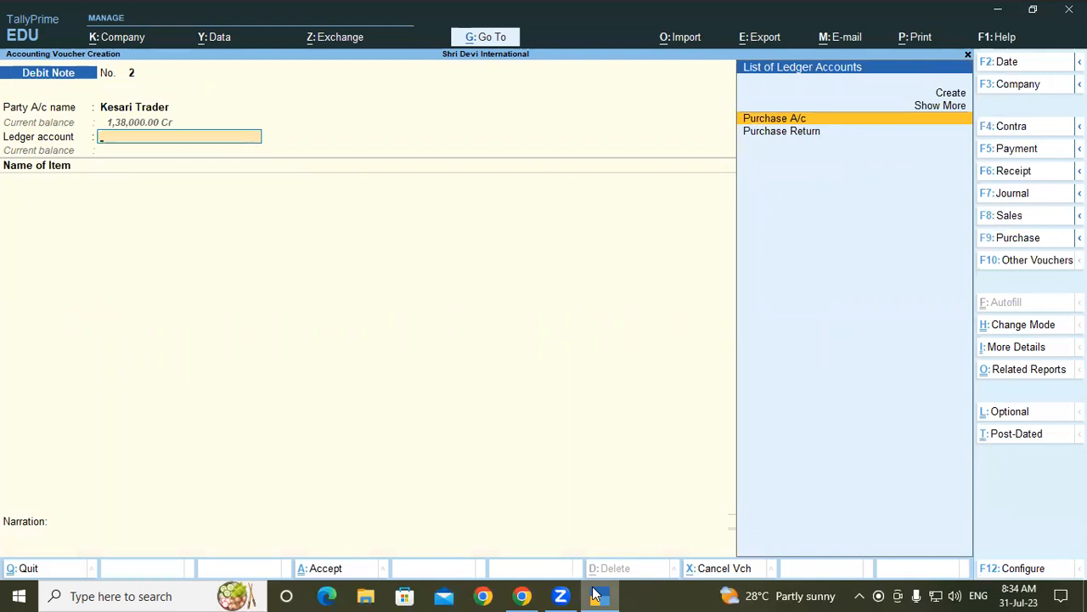
key(Down)
key(Return)
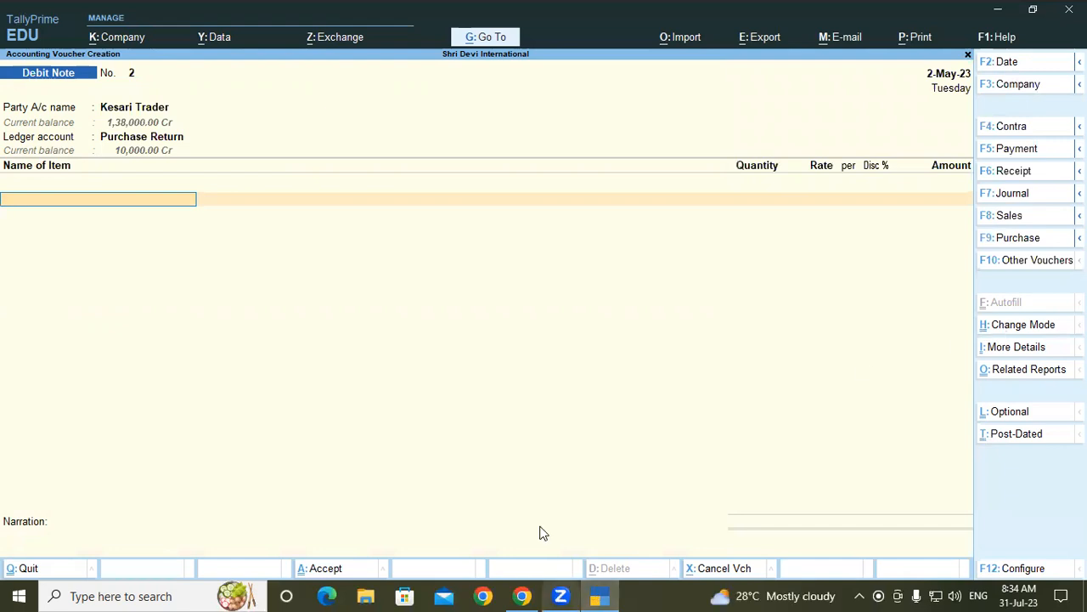
Step: Check the returned item in the Chrome document, and add ARIEL MATIC FRONT LOAD POWDER to the TallyPrime debit note
click(522, 596)
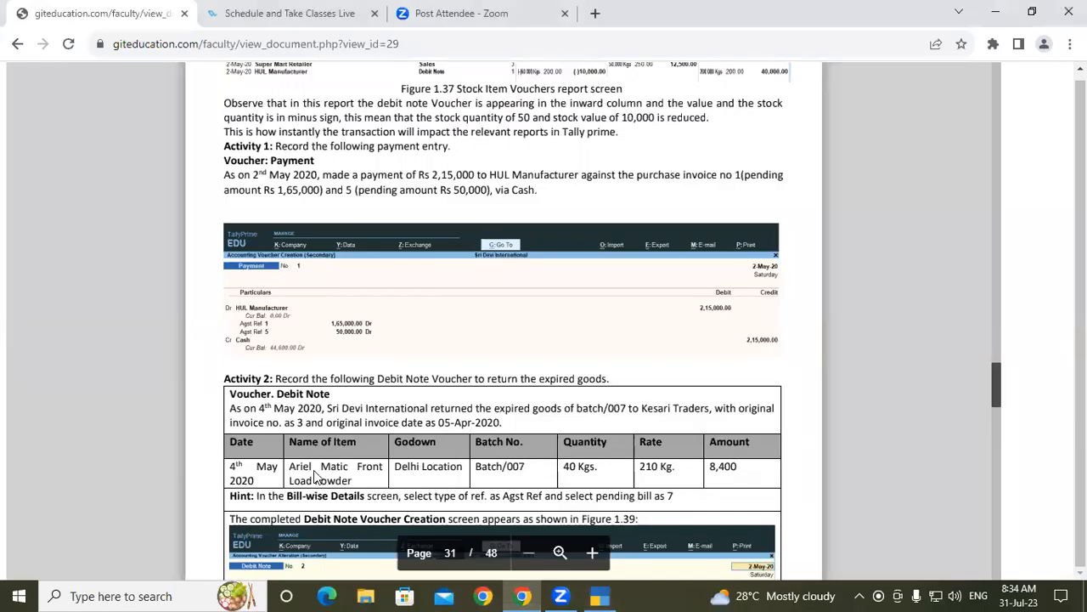
click(595, 596)
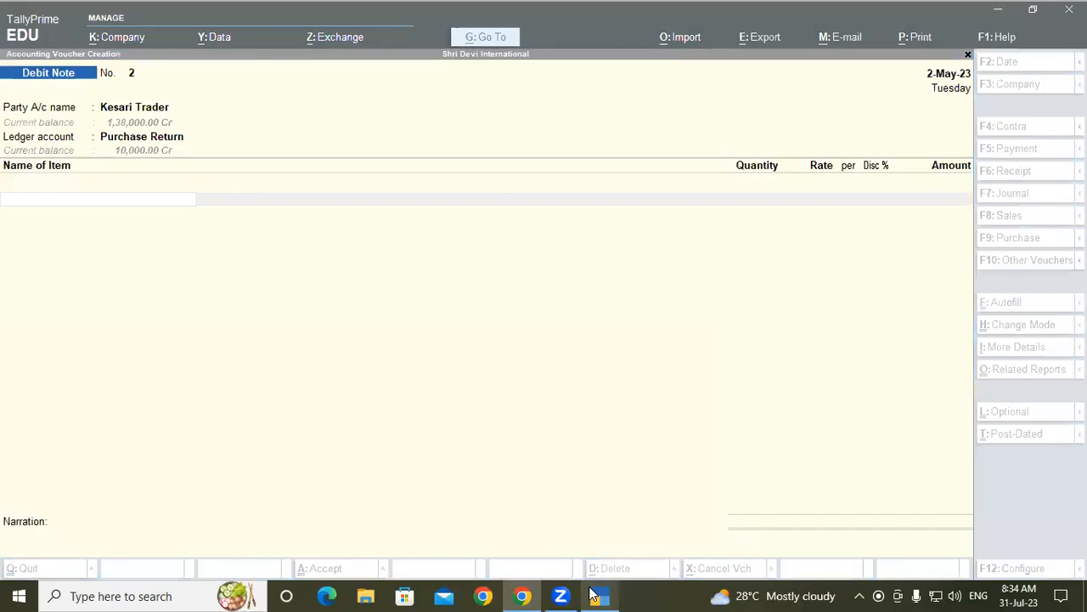
text(Ari)
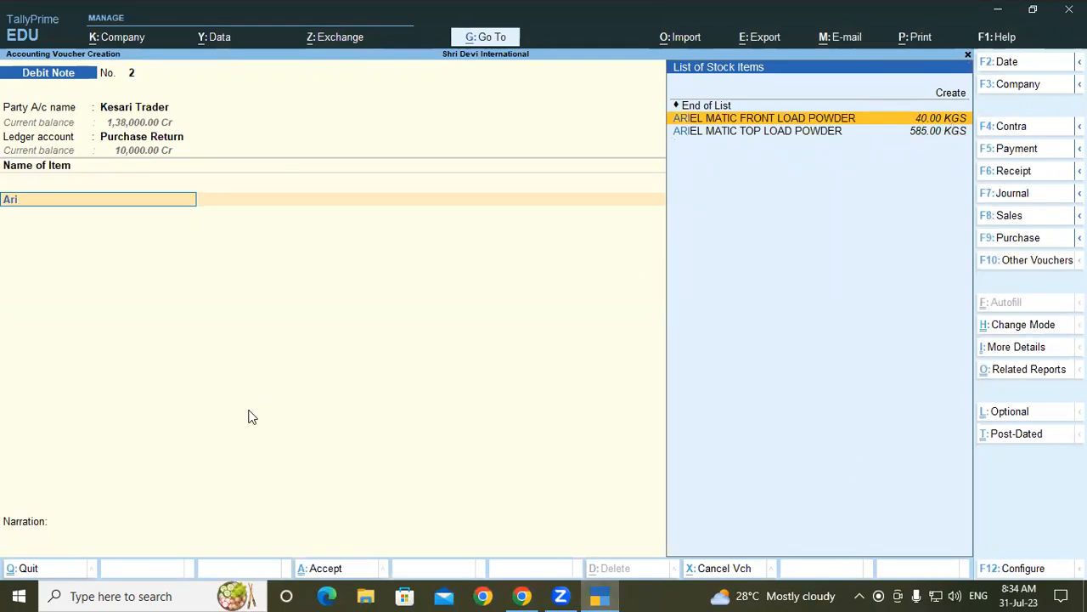
key(Return)
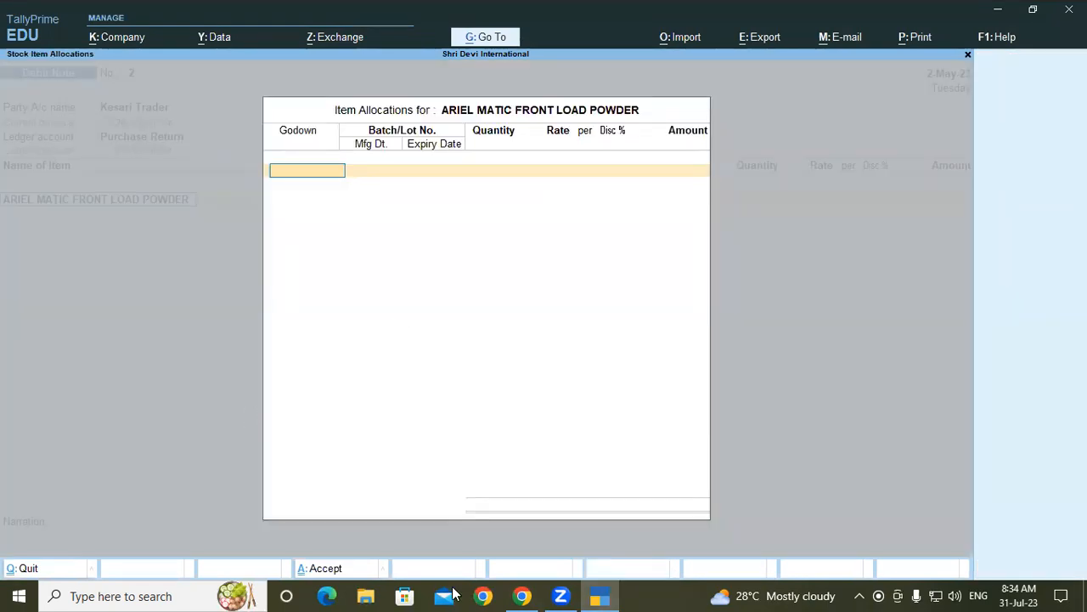
Step: Consult the activity table in Chrome, and allocate the item in TallyPrime to godown Gkp-UP and Batch/007
click(520, 596)
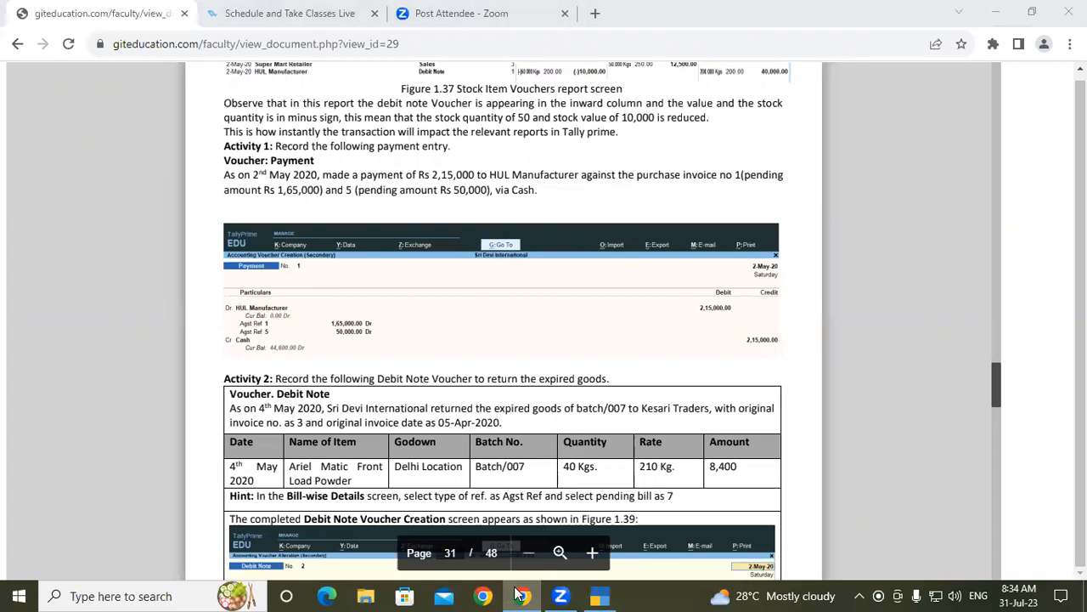
click(520, 595)
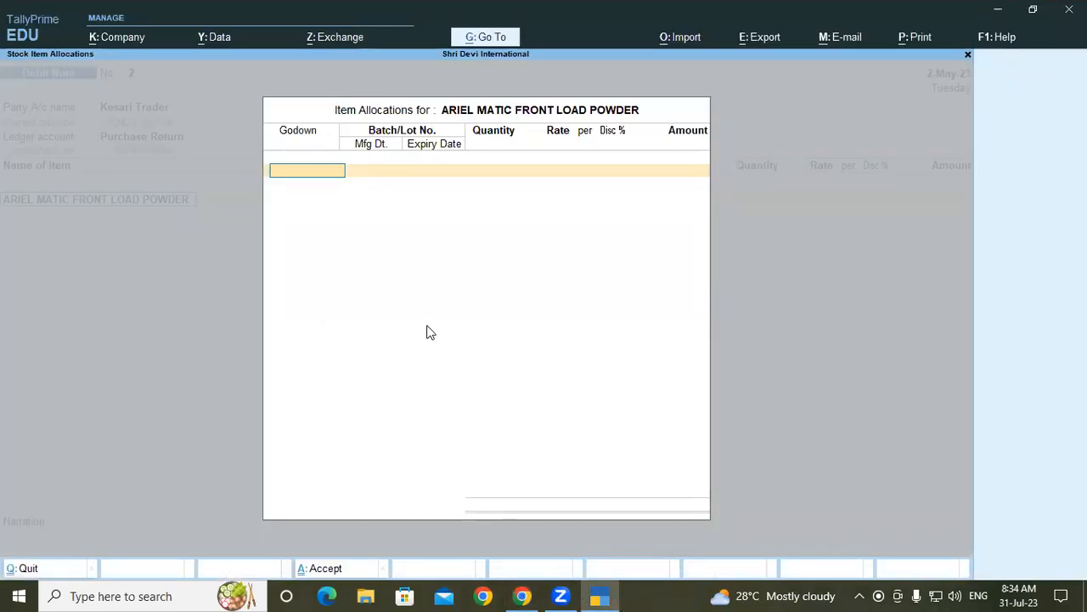
text(G)
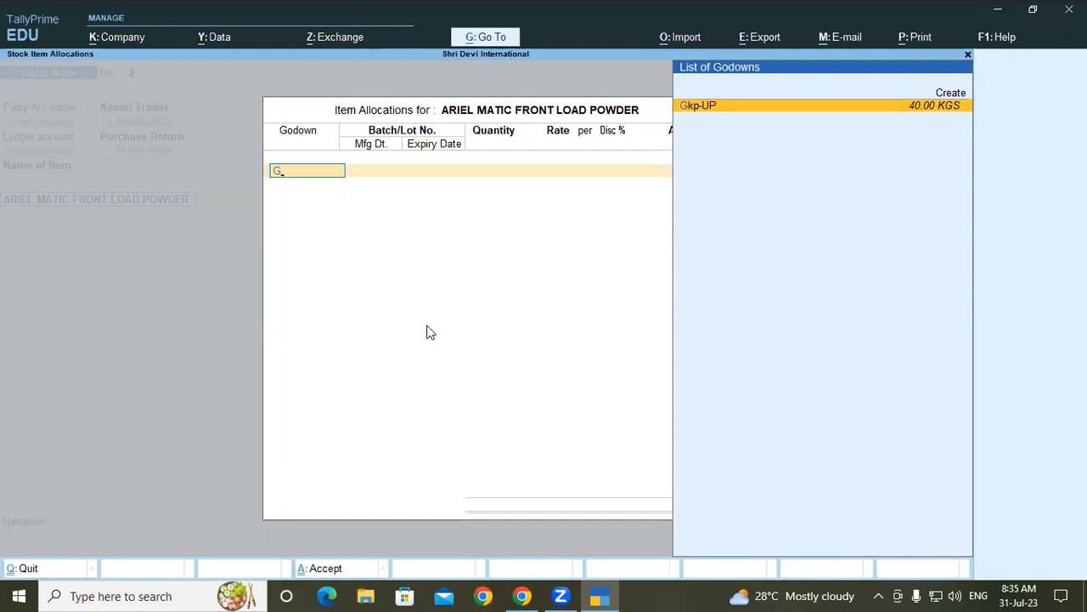
key(Return)
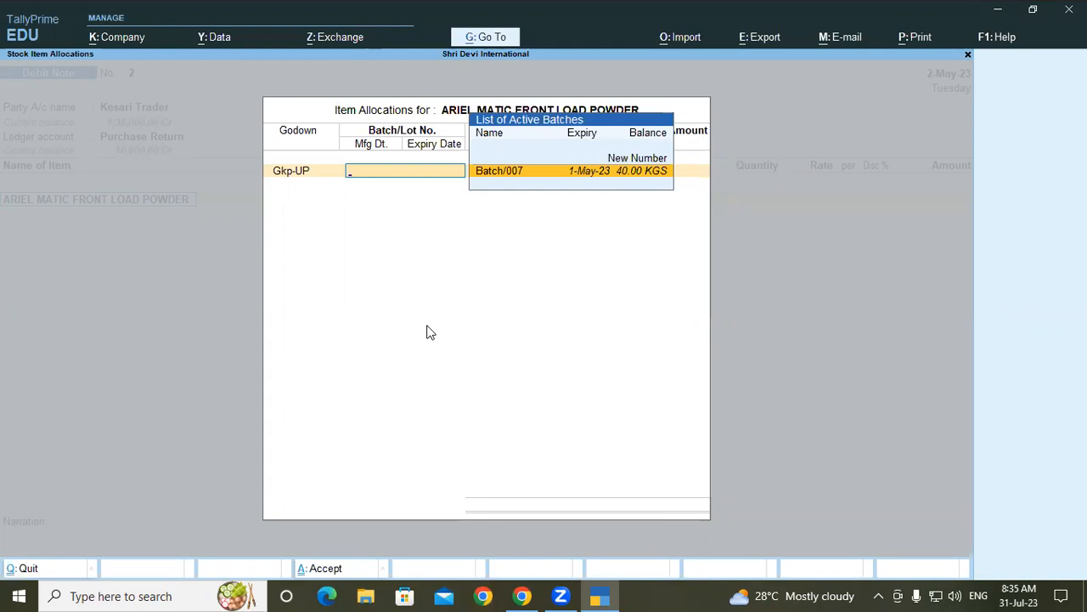
key(Return)
Step: Quit the item allocations, set the debit note's voucher date to 2-5, and reopen the ARIEL MATIC FRONT LOAD POWDER allocations
key(Escape)
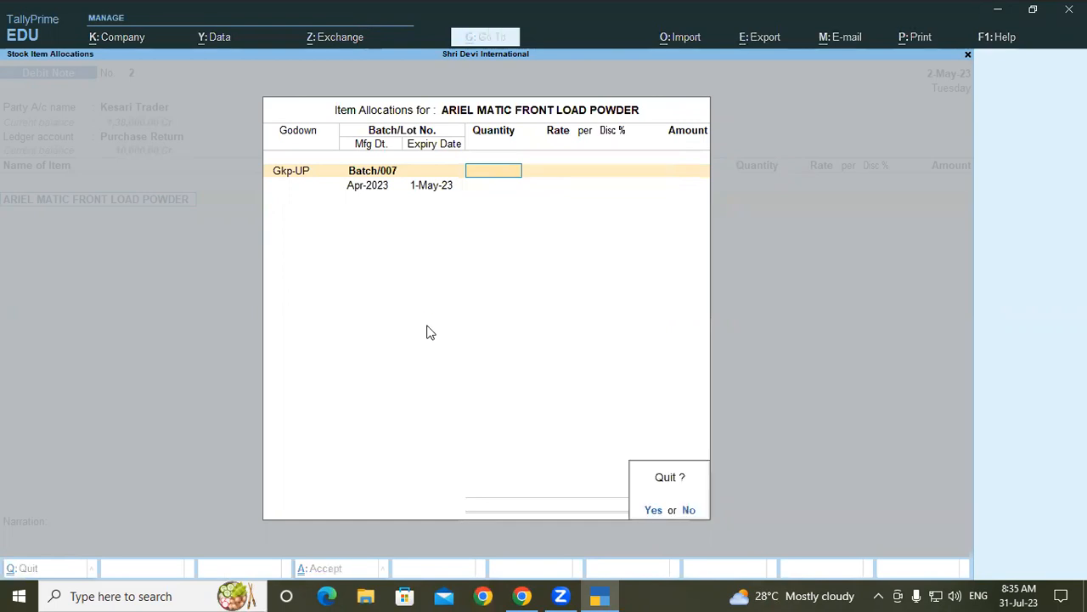
key(y)
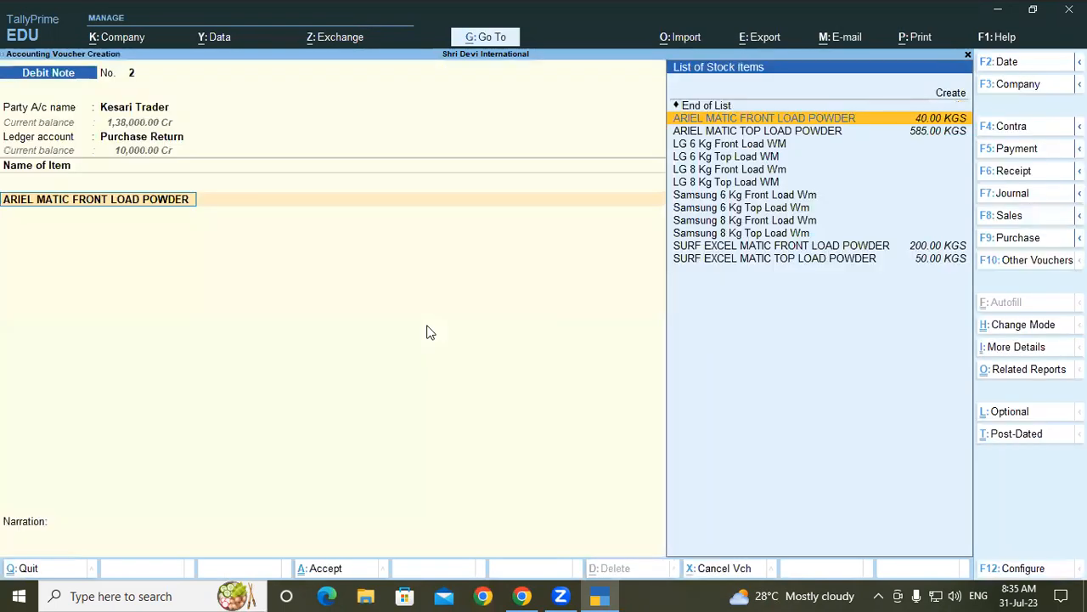
key(F2)
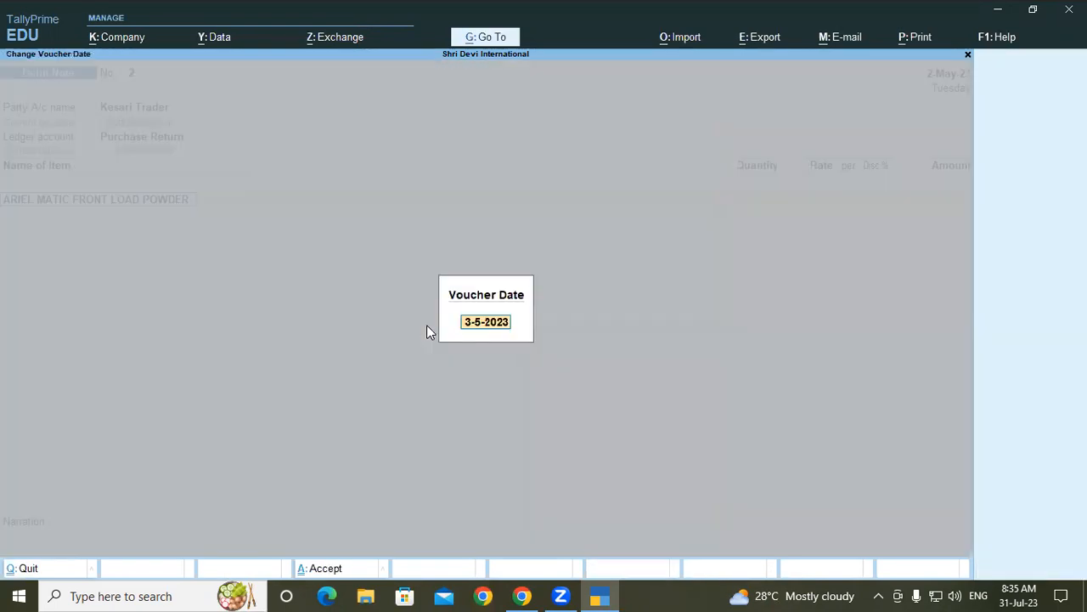
text(3)
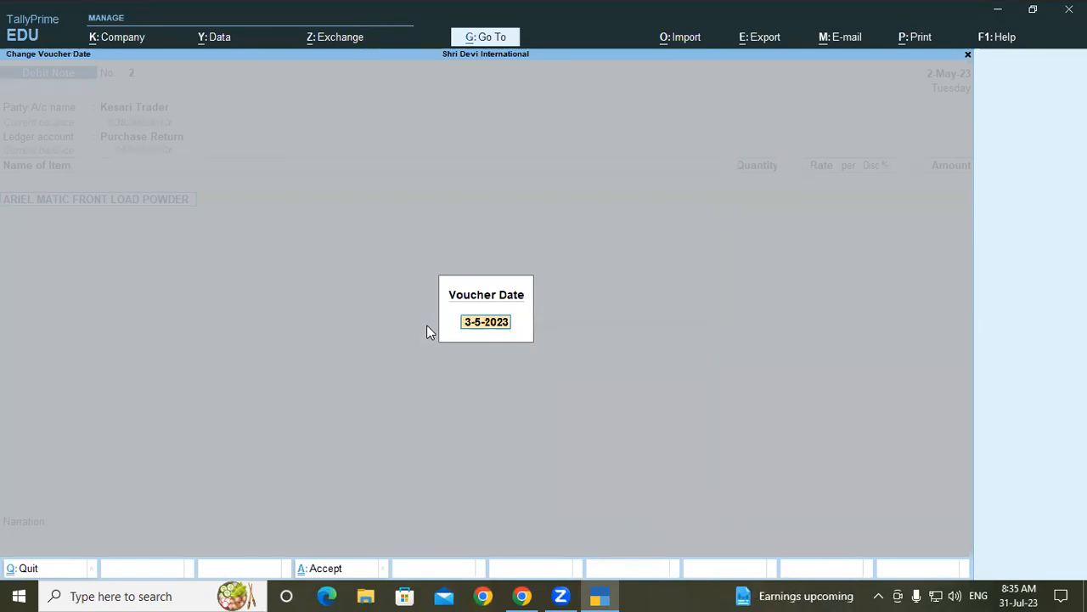
key(BackSpace)
text(2-5)
key(Return)
key(Return)
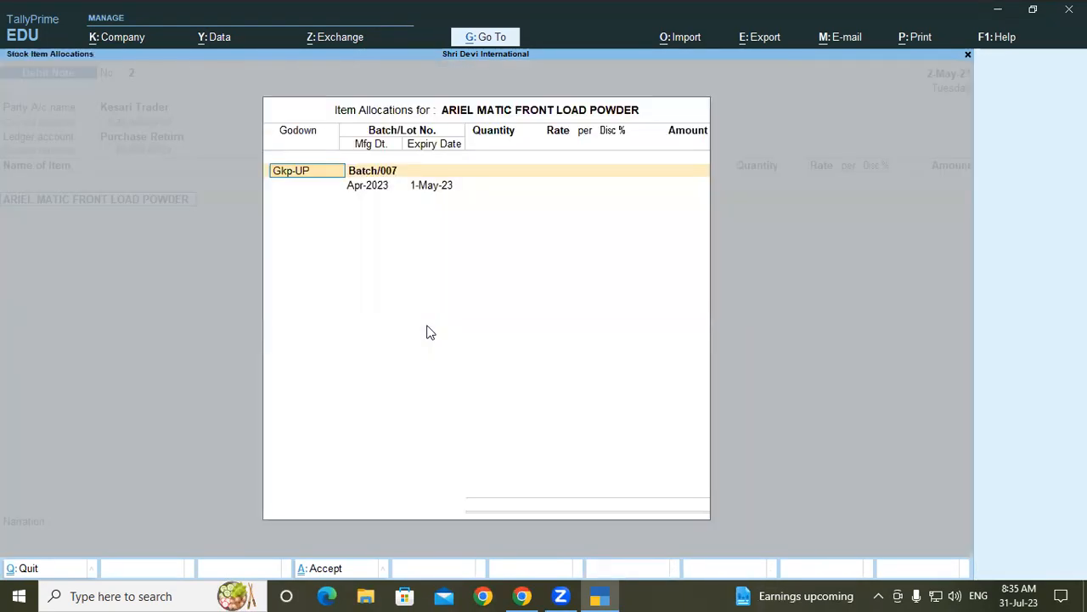
Step: Quit the item allocations and abandon the unfinished debit note, returning to the Gateway of Tally
key(Return)
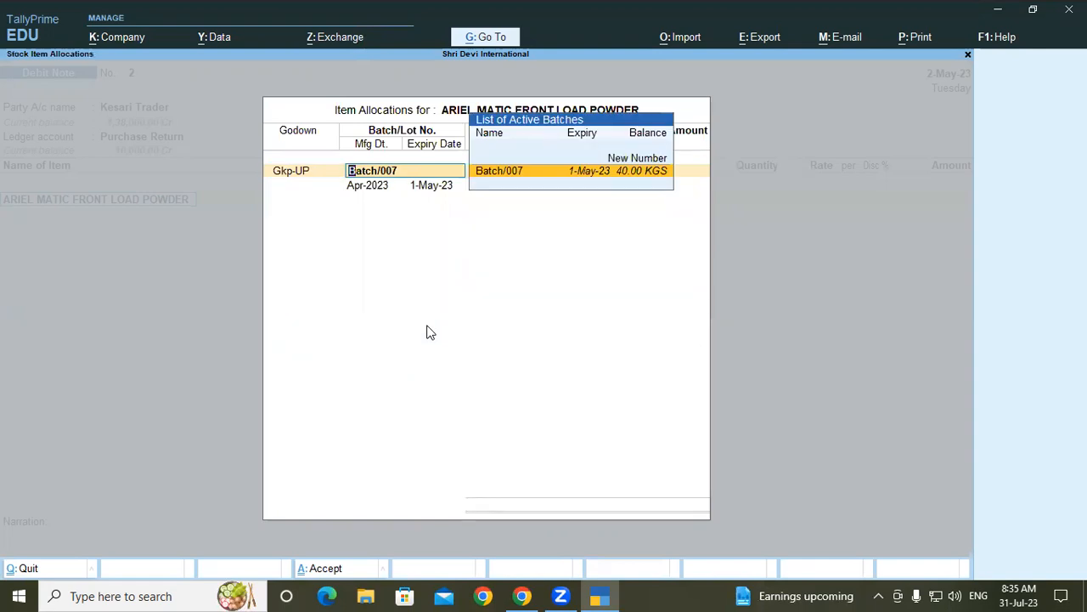
key(BackSpace)
key(Escape)
key(Return)
key(Escape)
key(Escape)
key(Return)
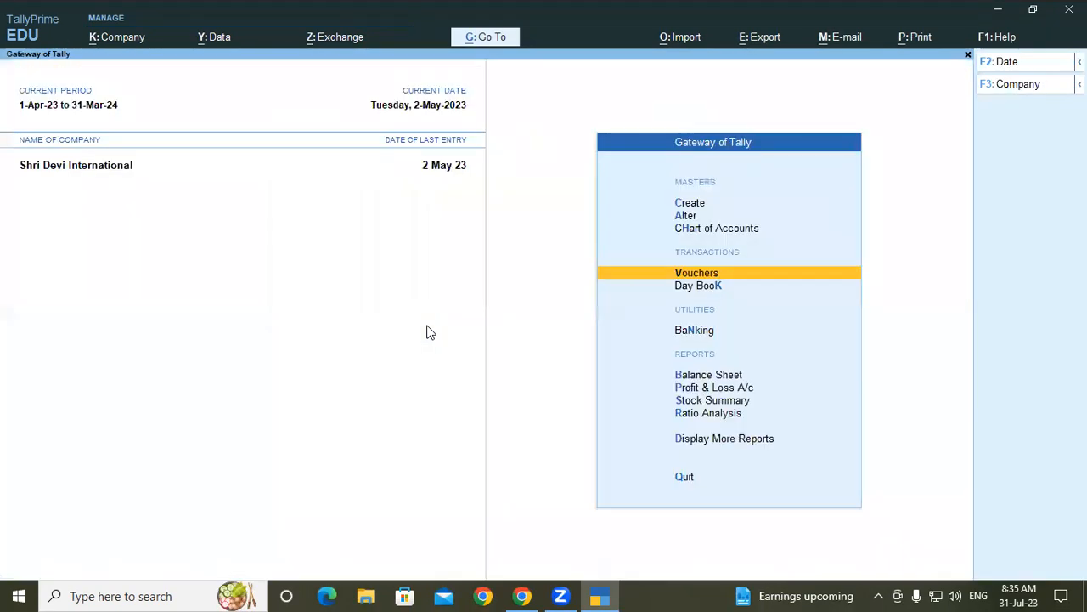
Step: Open the Day Book and set its period from 1-4-2023 to 2-5-2023
key(k)
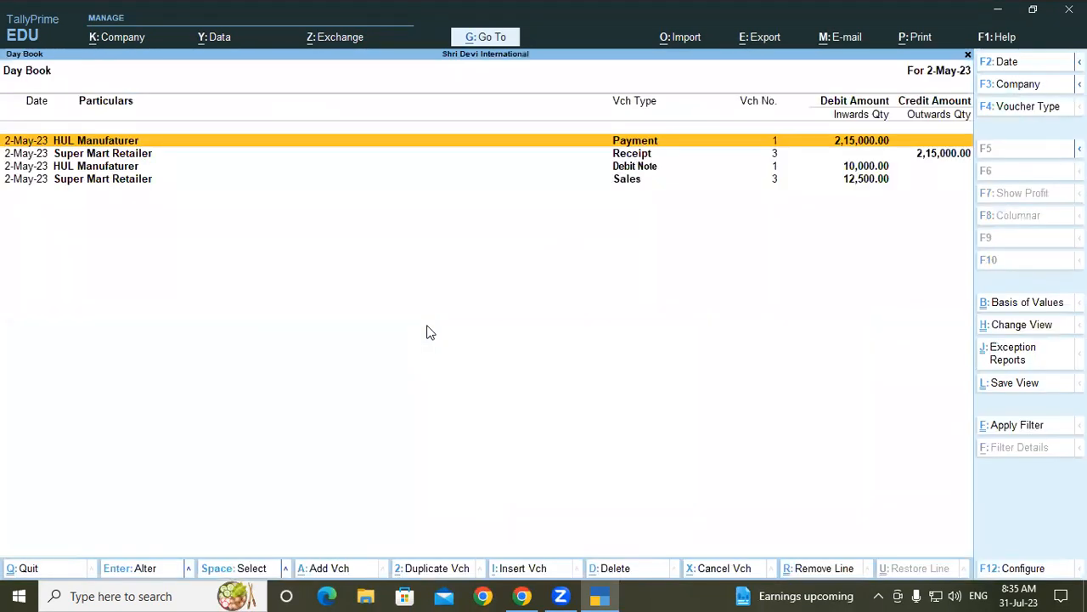
key(alt+F2)
key(BackSpace)
text(1-4)
key(Return)
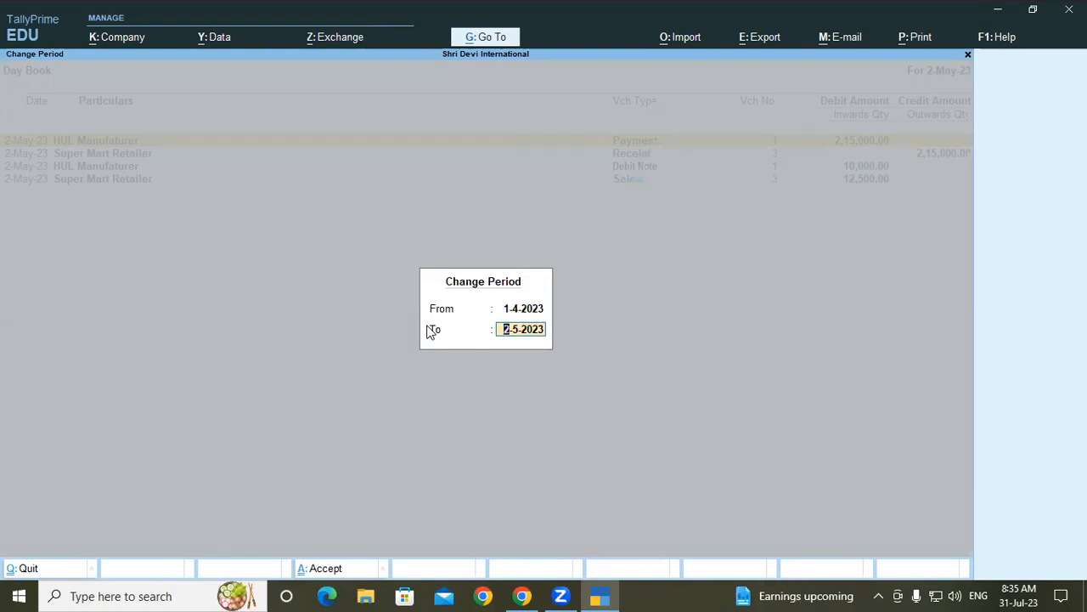
key(Return)
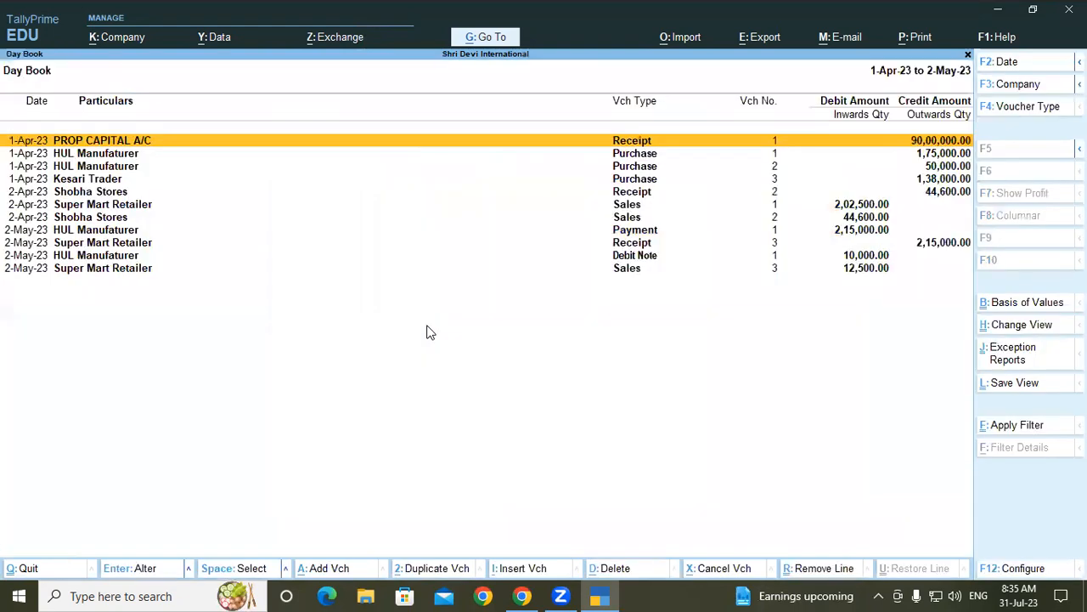
Step: Open Kesari Trader's purchase voucher of 1-Apr-23 and go to the Batch/007 expiry date in the ARIEL MATIC FRONT LOAD POWDER allocations
click(115, 179)
click(115, 179)
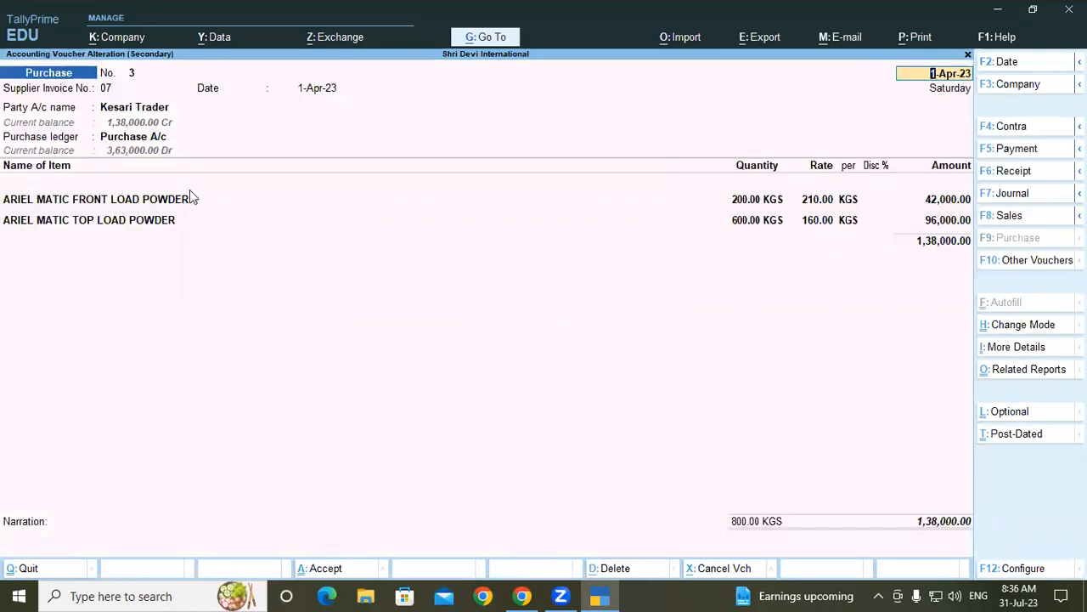
click(160, 202)
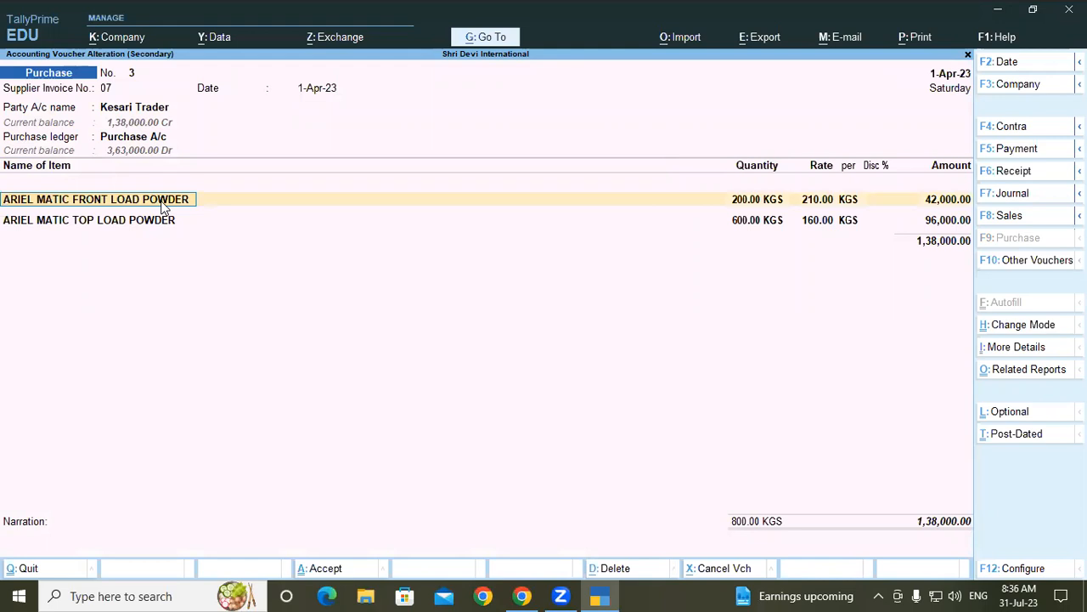
key(Return)
key(Return)
key(Return)
key(Return)
key(Return)
key(Return)
key(Return)
key(Return)
Step: Try to set Batch/007's expiry date to 30-4-23
text(30)
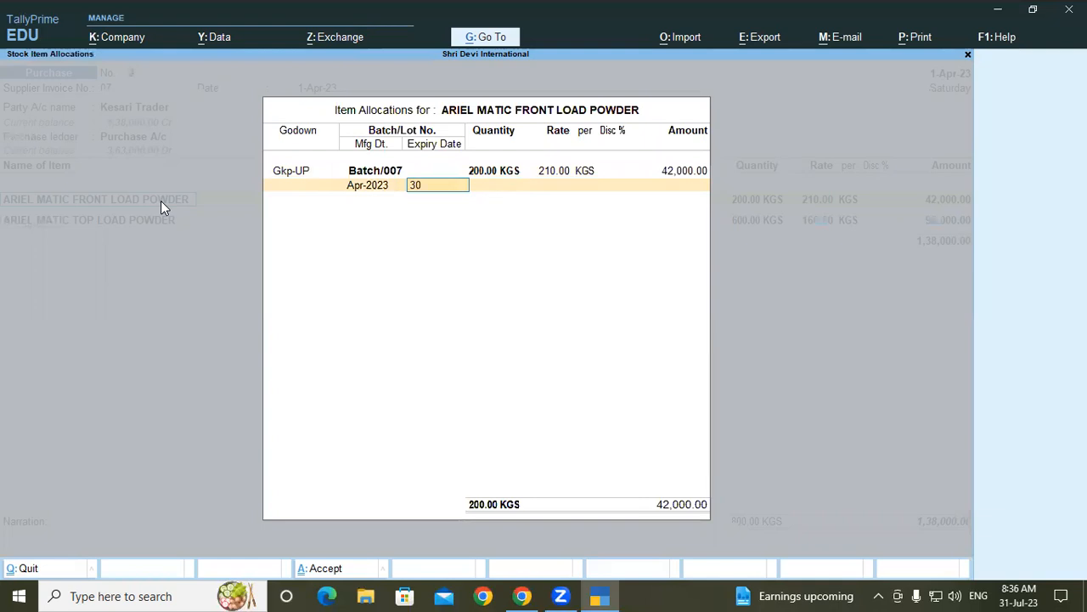
text(-4-23)
key(BackSpace)
key(BackSpace)
key(BackSpace)
key(BackSpace)
key(BackSpace)
key(BackSpace)
key(BackSpace)
key(BackSpace)
key(Return)
text(30-4)
key(BackSpace)
key(BackSpace)
key(BackSpace)
key(BackSpace)
Step: Set Batch/007's expiry date to 1-5 and accept the ARIEL MATIC FRONT LOAD POWDER allocations
text(1-5)
key(Return)
key(Return)
key(Return)
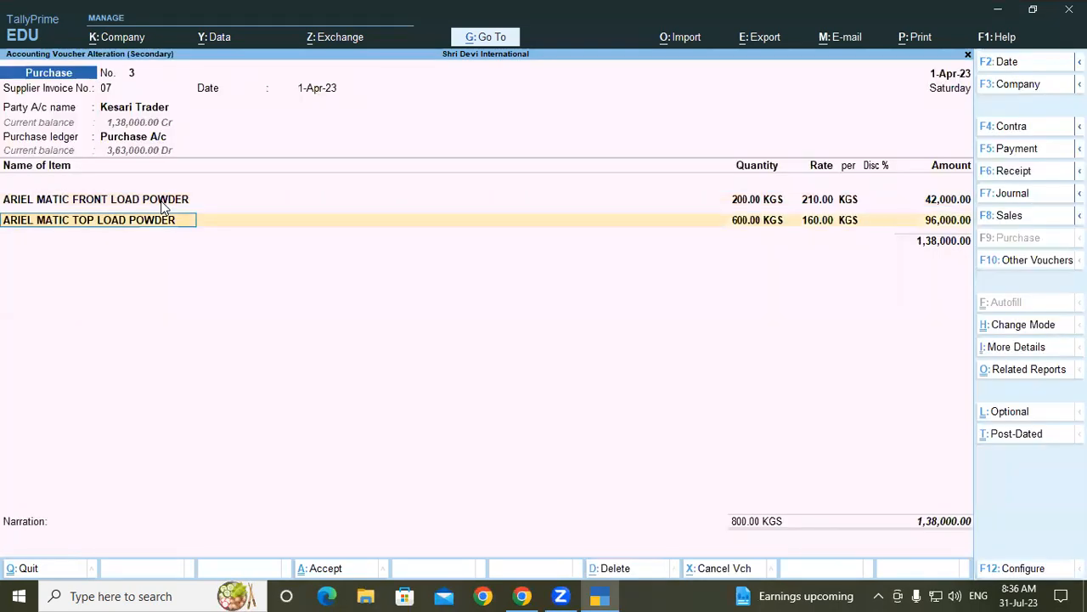
Step: Accept the Batch/008 allocations of ARIEL MATIC TOP LOAD POWDER as they stand in the purchase voucher
key(Return)
key(Return)
key(Return)
key(Return)
key(Return)
key(Return)
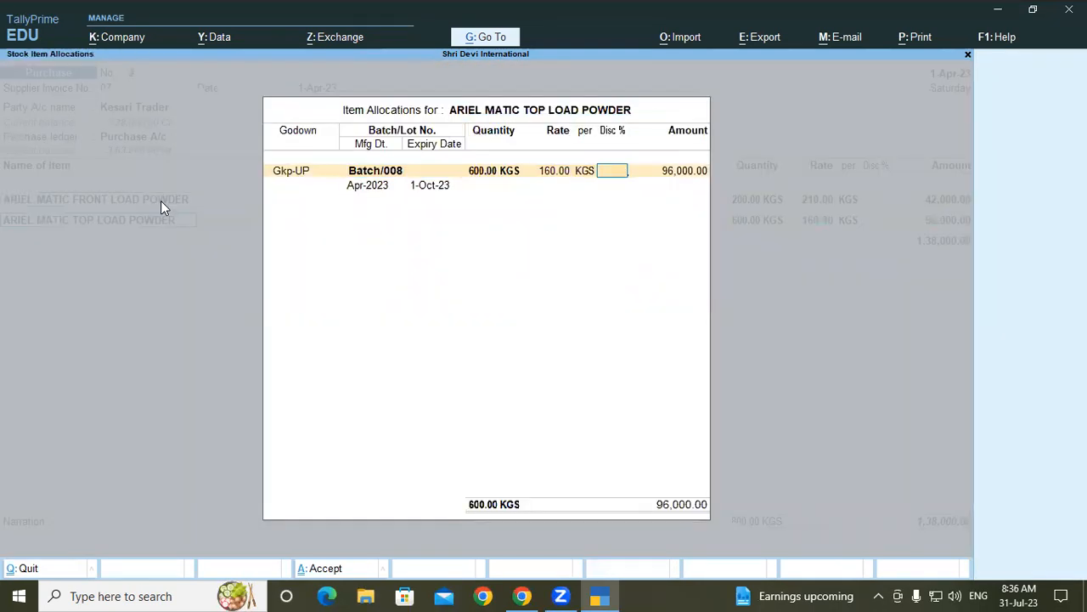
key(Return)
key(Return)
key(Return)
key(Return)
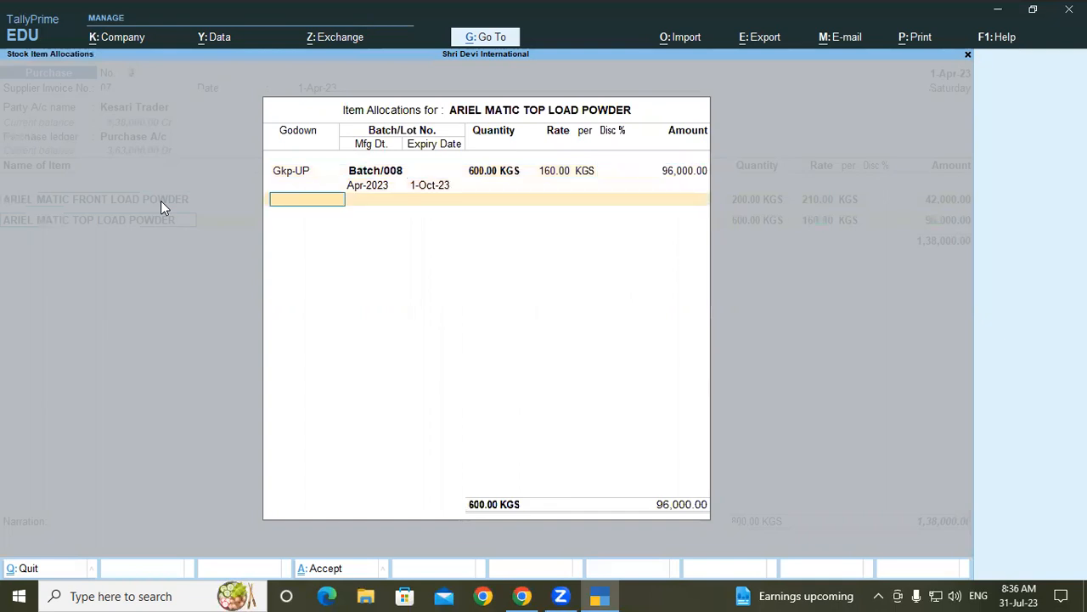
key(Return)
key(Return)
Step: Accept Kesari Trader's bill-wise details and save the altered purchase voucher
key(Return)
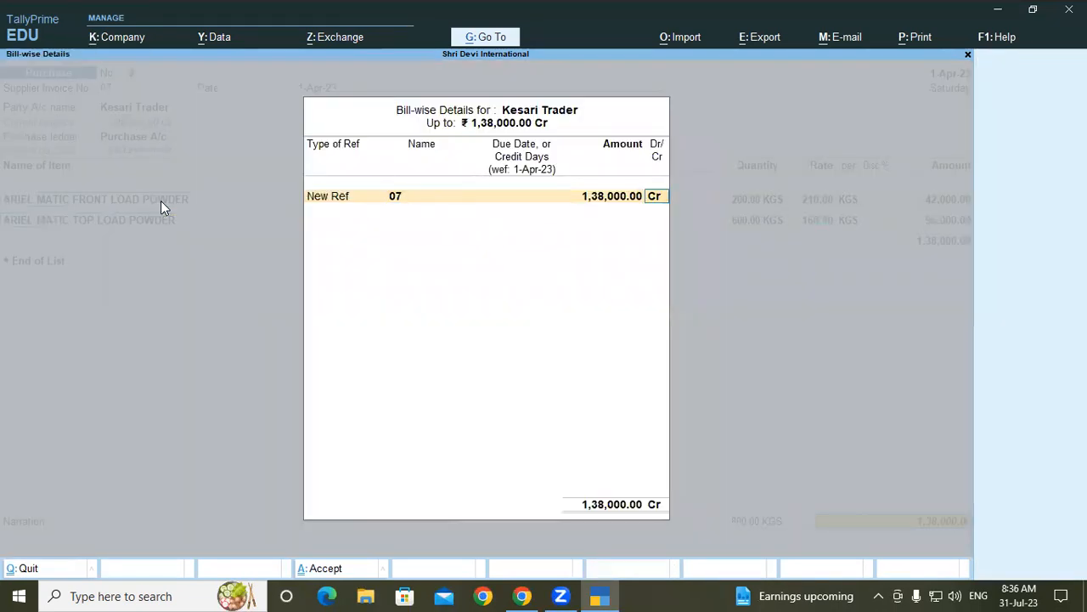
key(Return)
key(Return)
key(Return)
key(Return)
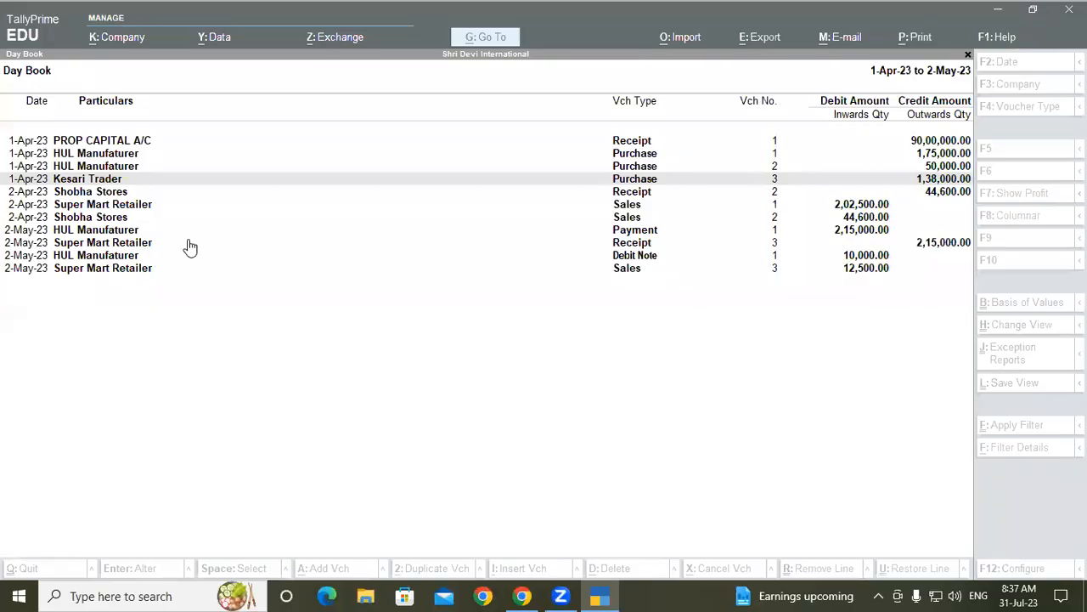
Step: Leave the Day Book, start a new voucher, and accept the period 1-4-2023 to 31-3-2024
key(Escape)
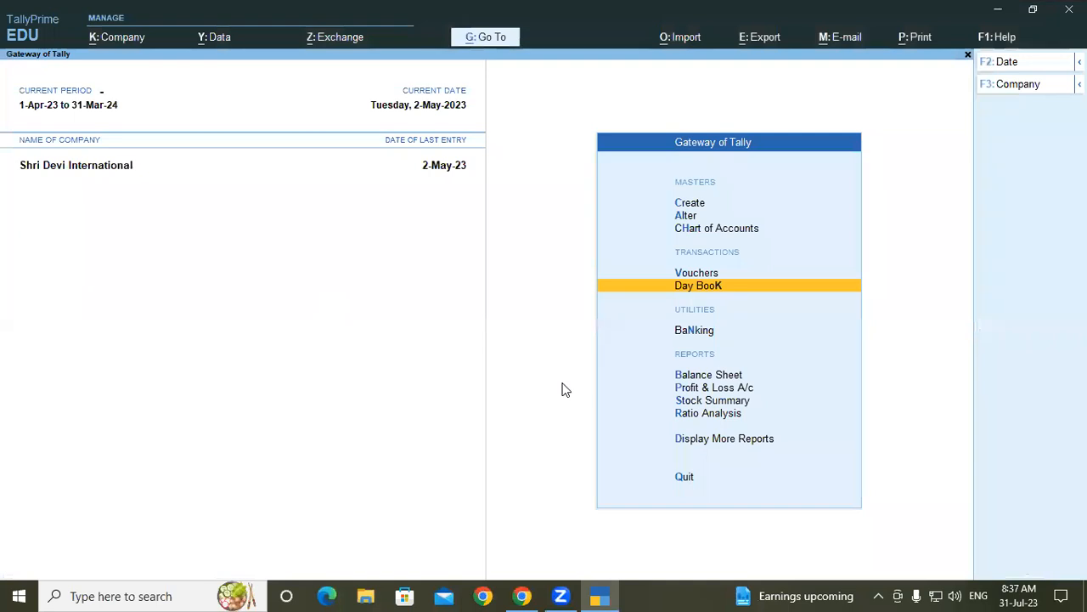
key(v)
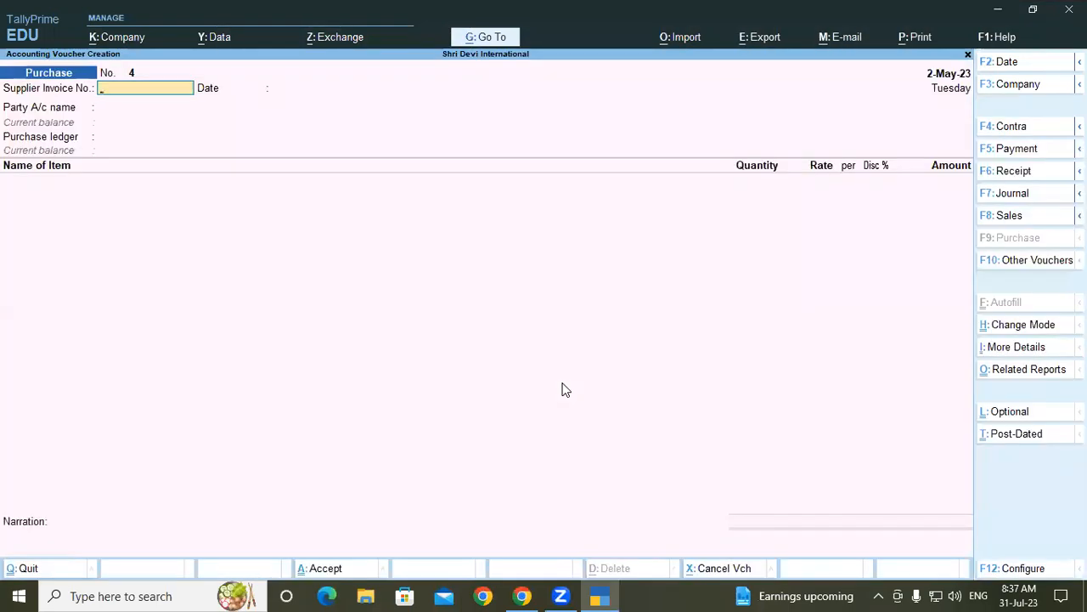
key(alt+F2)
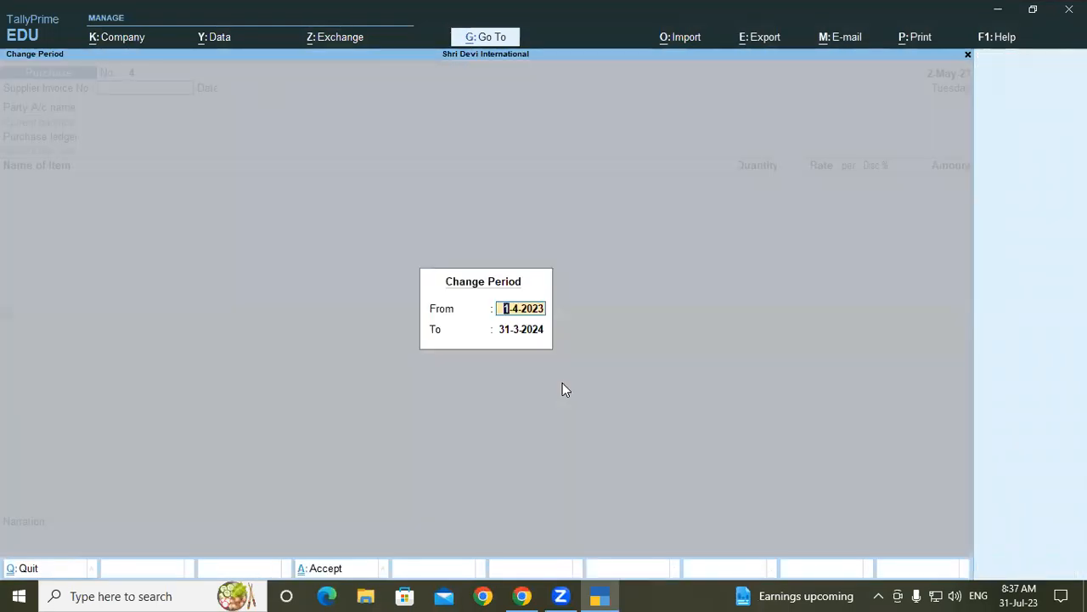
key(Return)
key(Return)
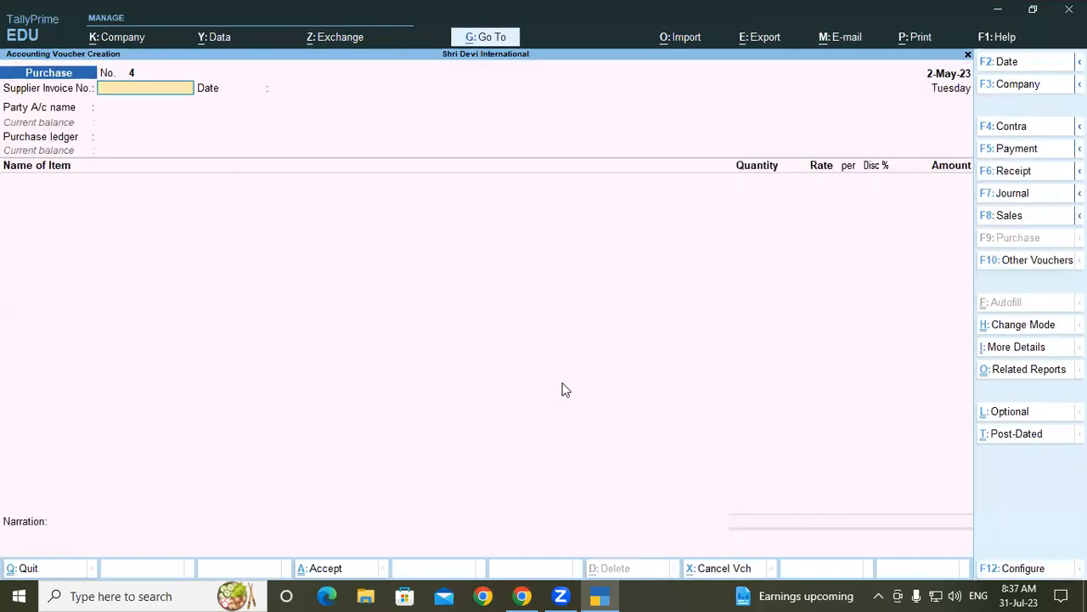
Step: Set the voucher date to 2-5 and switch the voucher type to Debit Note
key(F2)
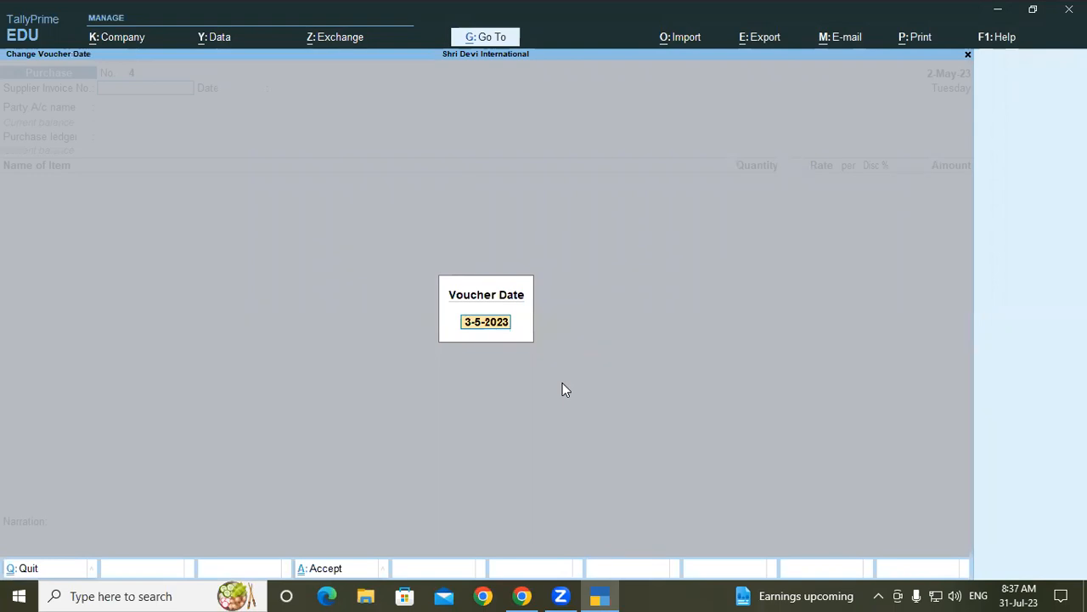
key(BackSpace)
key(BackSpace)
key(BackSpace)
key(BackSpace)
key(BackSpace)
key(BackSpace)
key(BackSpace)
key(BackSpace)
text(2-5-)
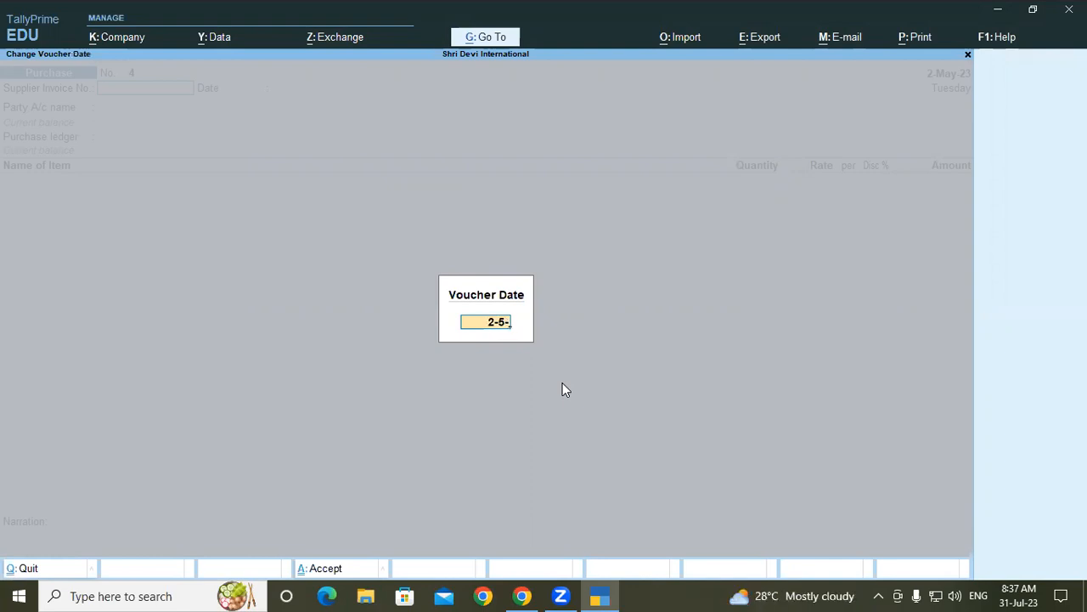
key(Return)
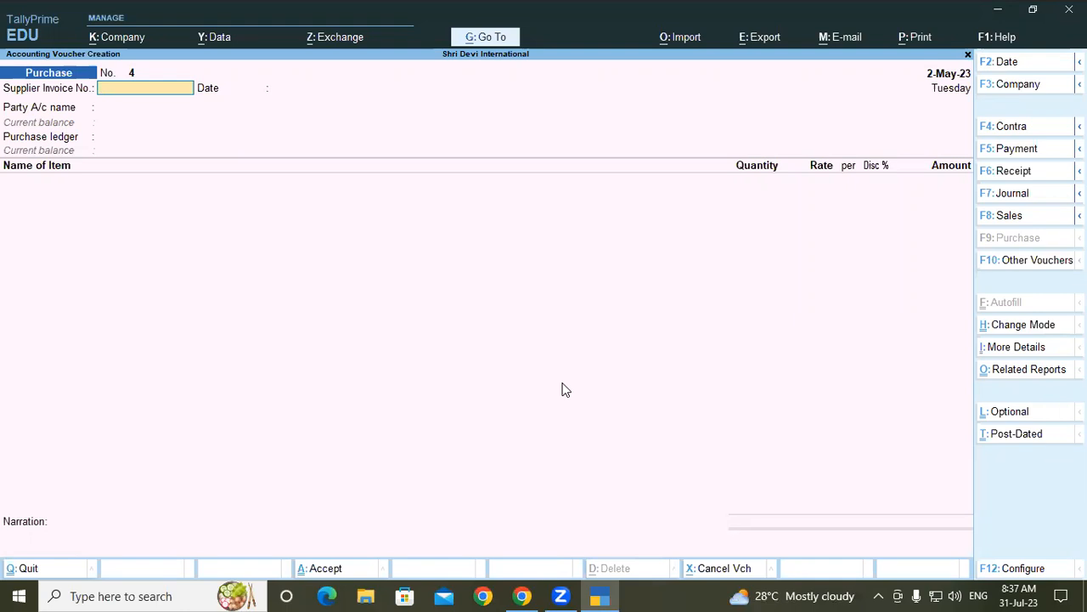
key(alt)
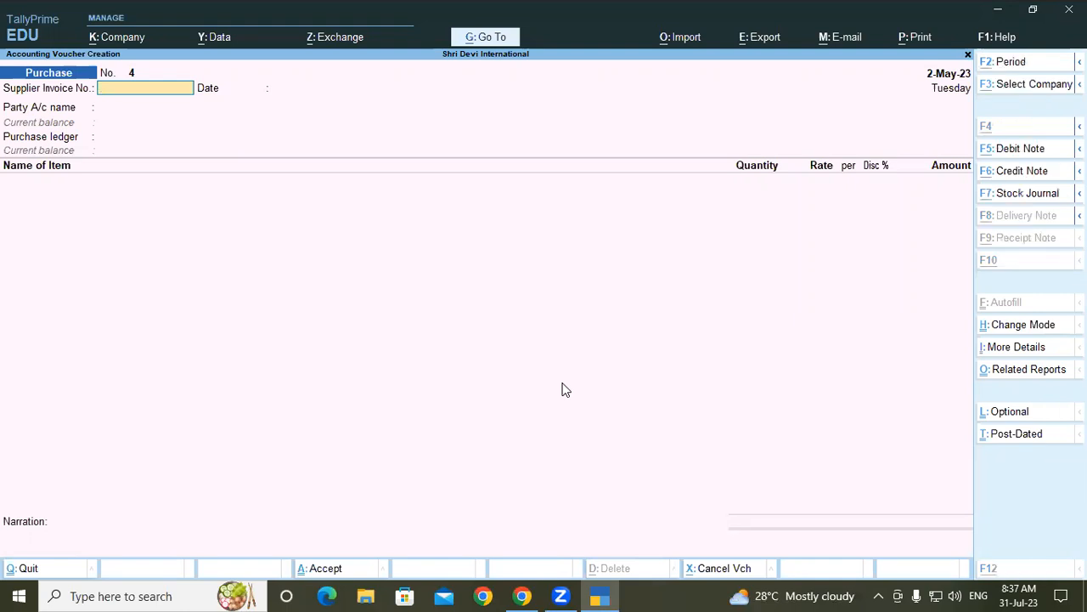
key(alt+F5)
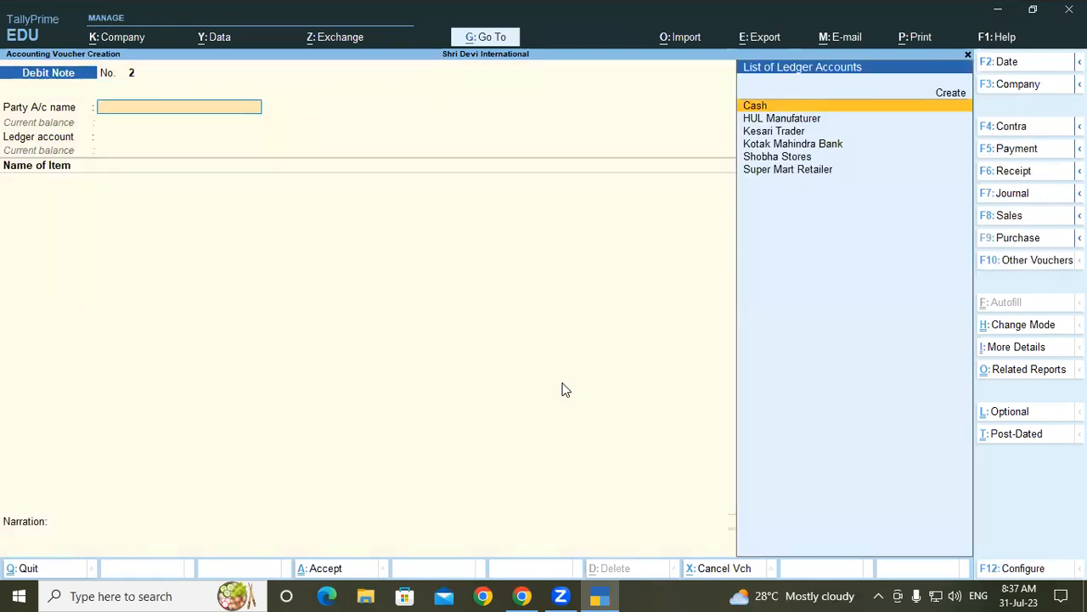
key(Return)
key(Return)
key(Return)
key(Return)
key(Return)
key(Return)
text(03)
key(Return)
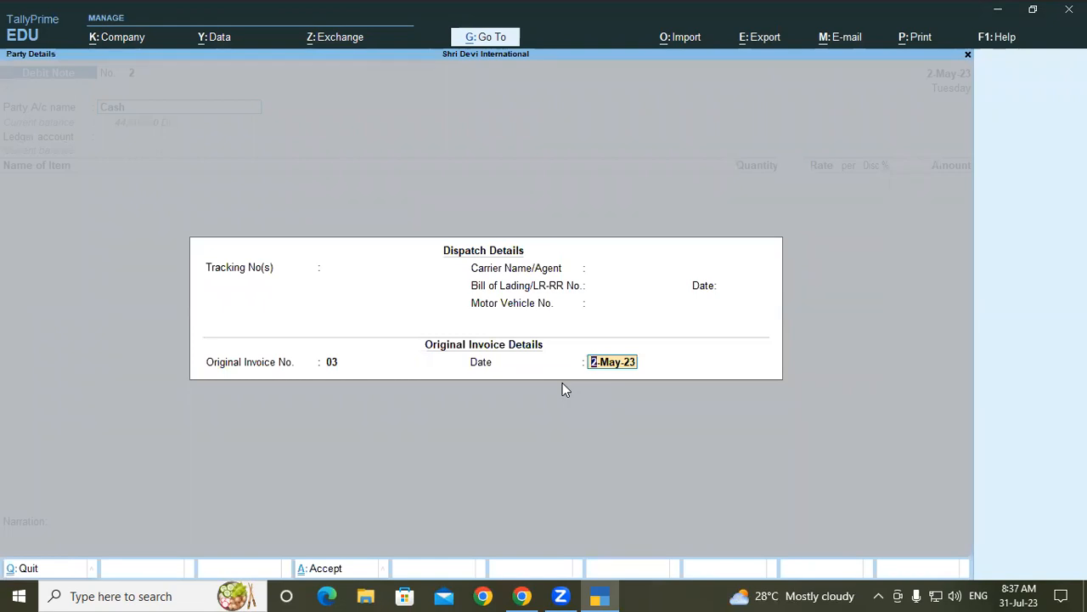
key(Return)
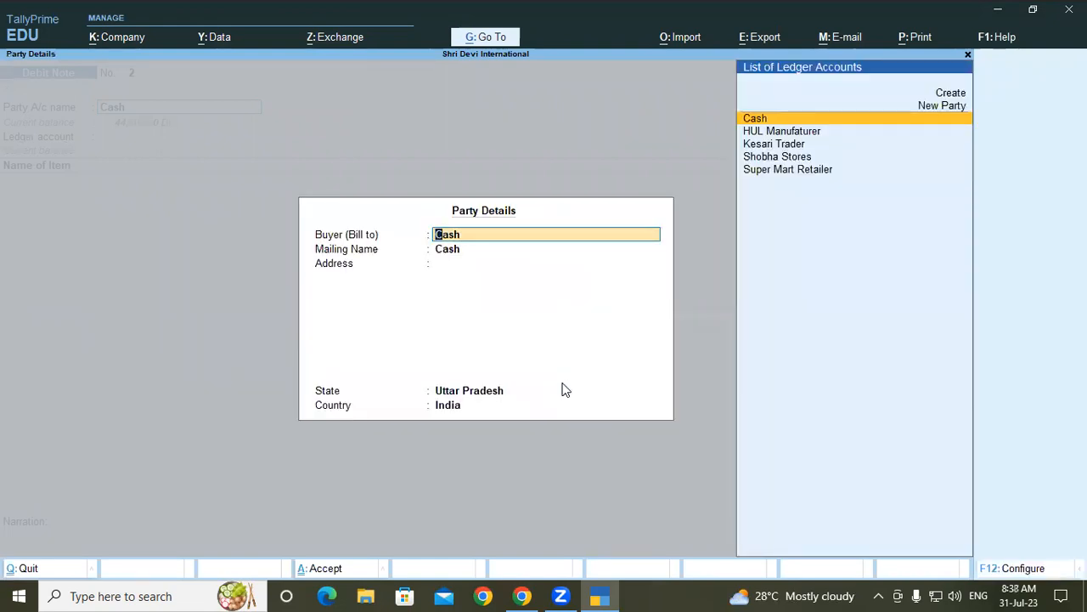
key(Return)
key(Return)
key(Return)
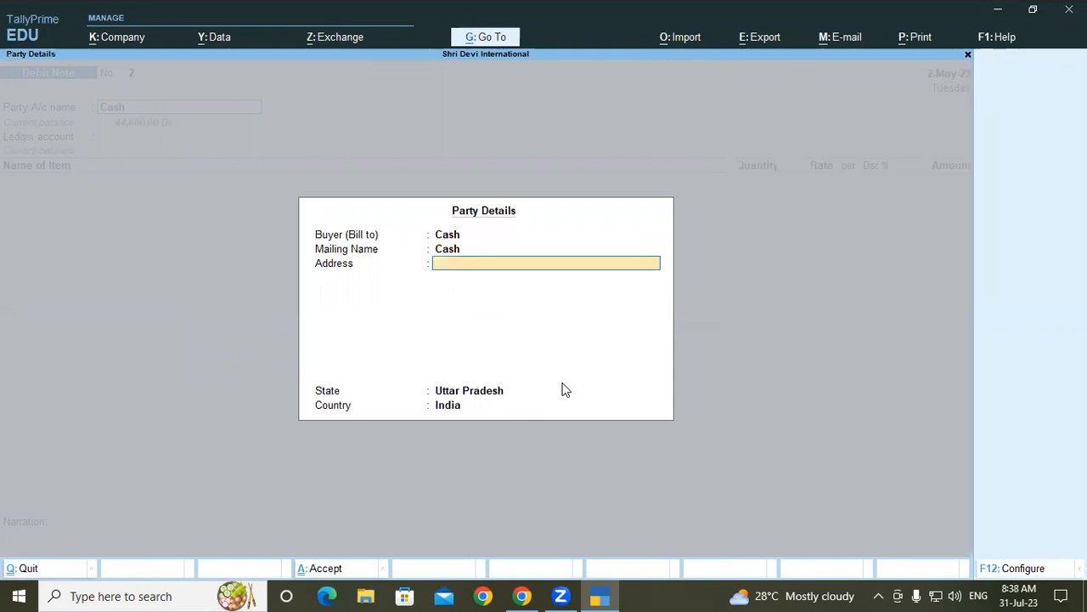
key(BackSpace)
key(Escape)
key(Return)
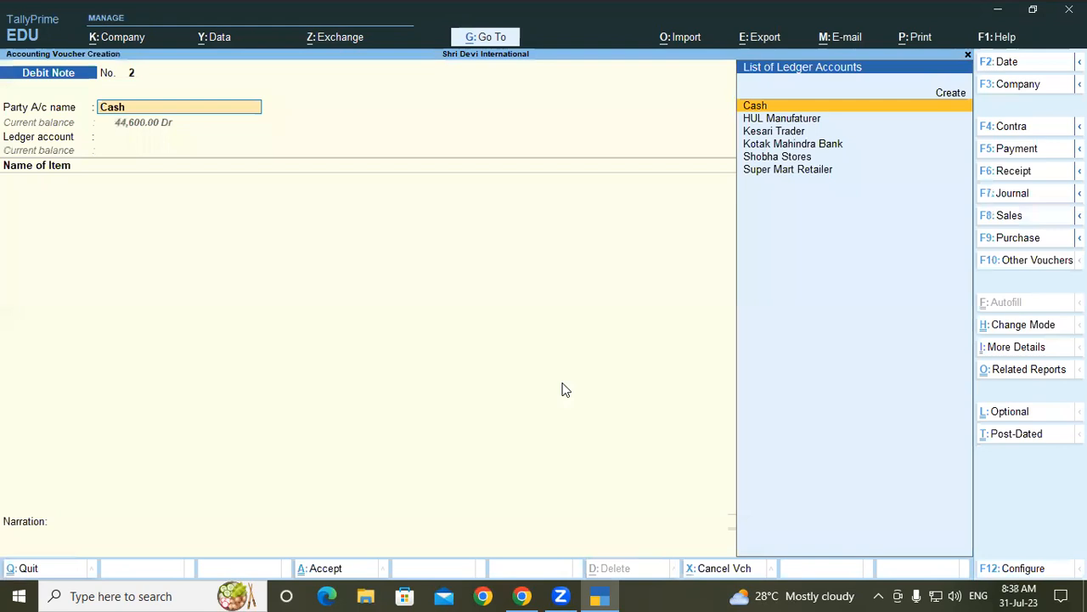
Step: Set Kesari Trader as the debit note's party and accept its dispatch and party details
text(K)
key(Return)
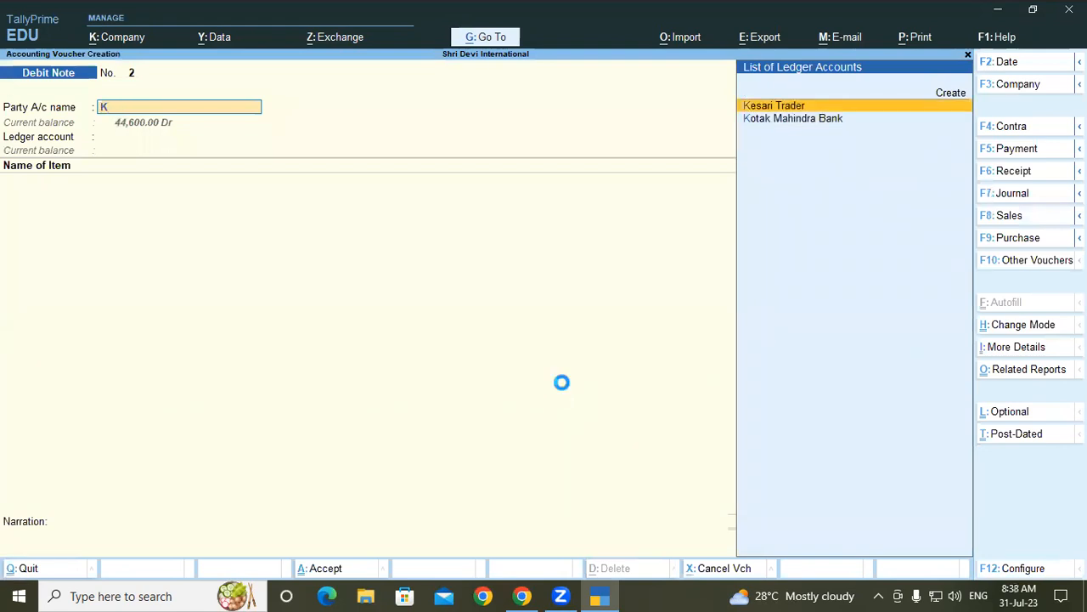
key(Return)
key(Return)
key(Return)
key(Return)
key(Return)
key(Return)
key(Return)
key(Return)
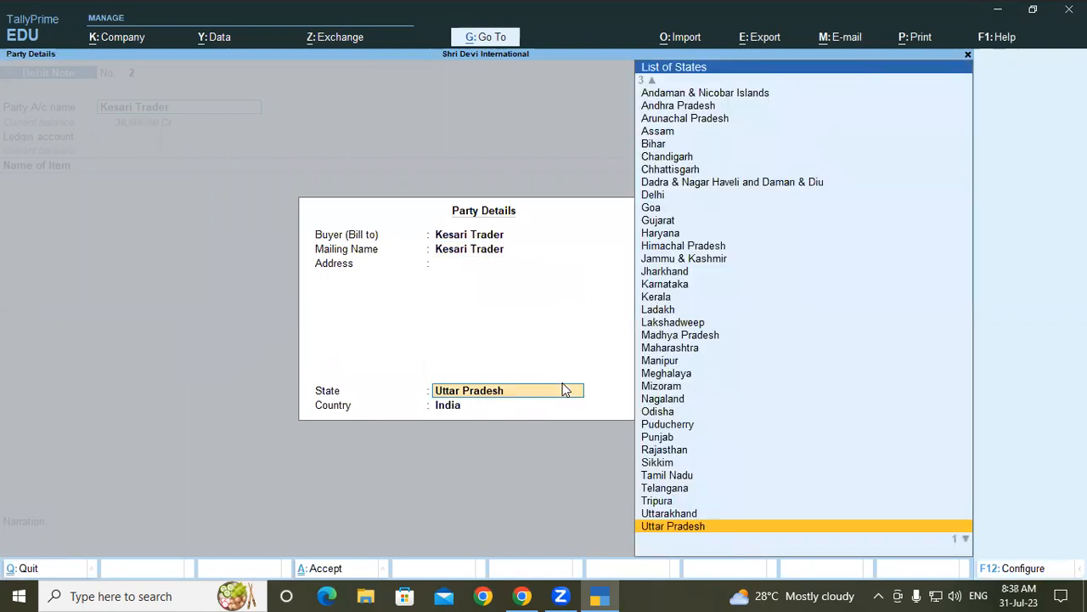
key(Return)
key(Return)
Step: Choose Purchase Return as the ledger account and add ARIEL MATIC FRONT LOAD POWDER to the debit note
key(BackSpace)
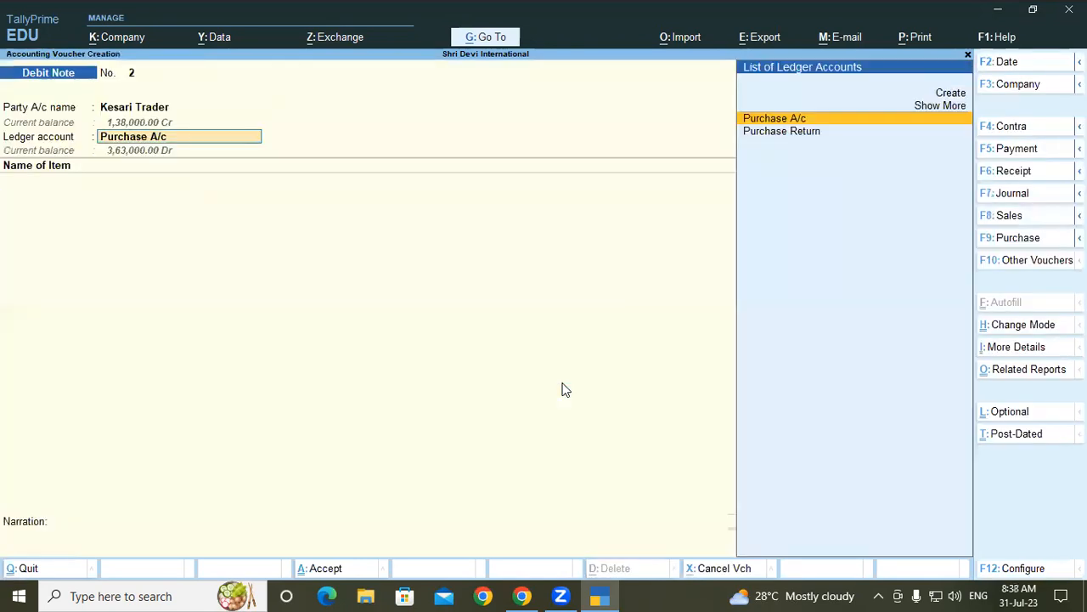
key(Down)
key(Return)
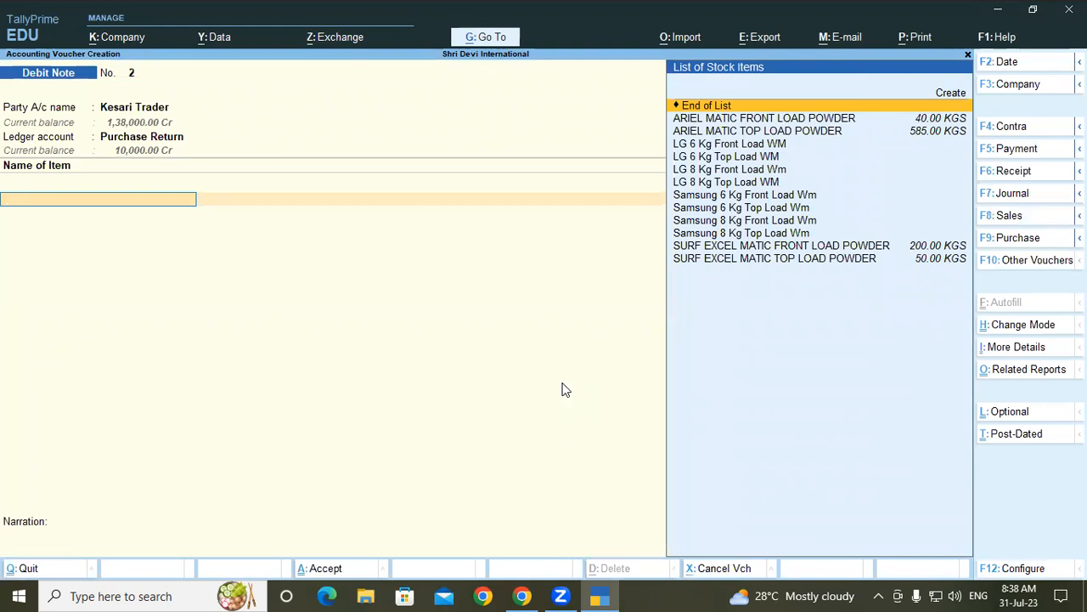
key(Down)
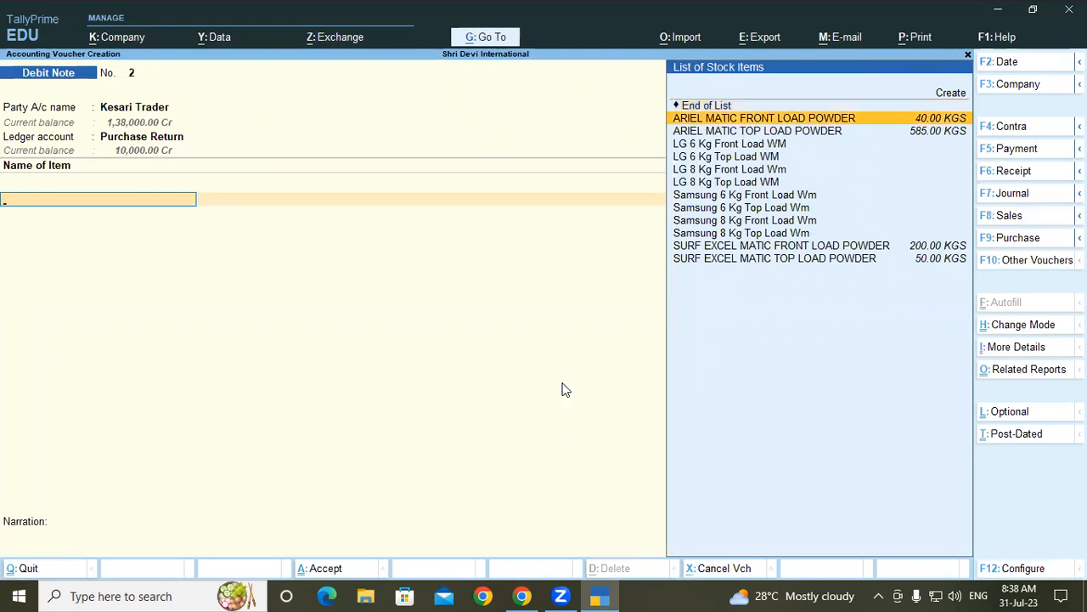
key(Return)
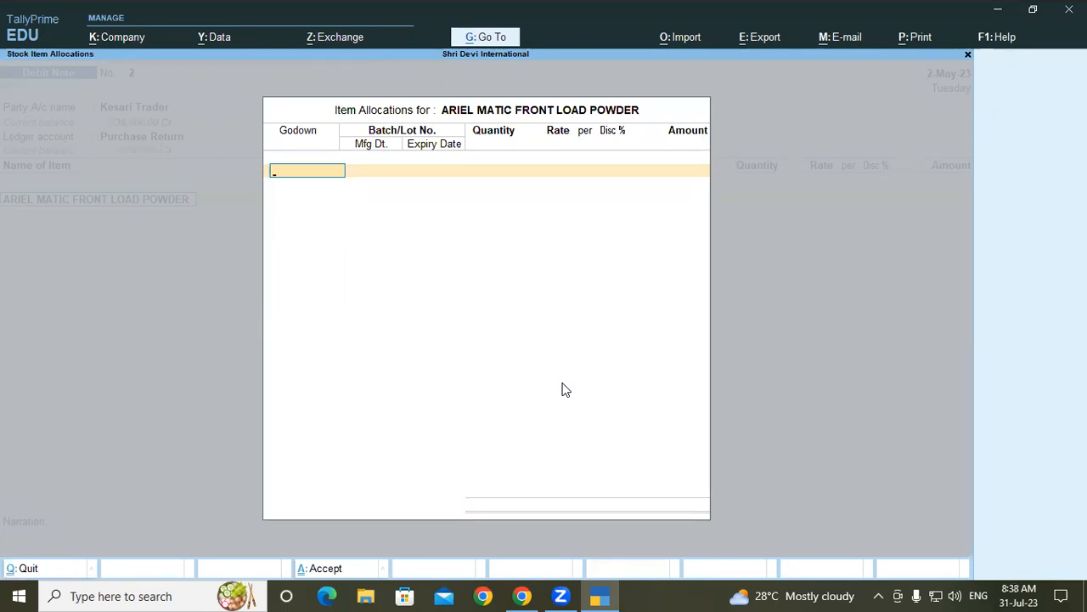
Step: Configure the debit note so that Use Expired Batches for Stock items is set to No
text(Gk)
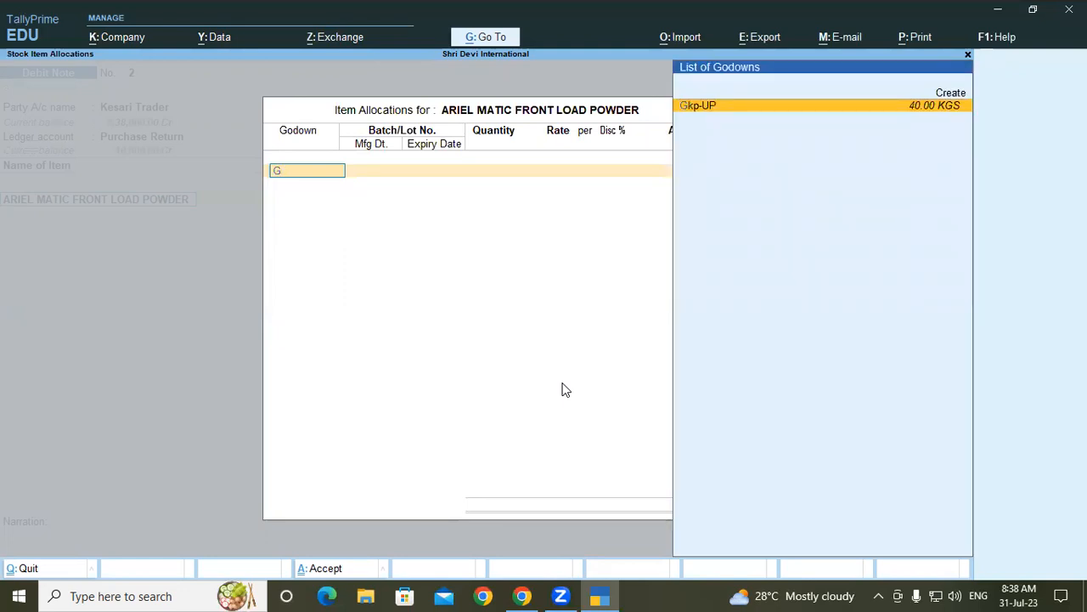
key(Escape)
key(F12)
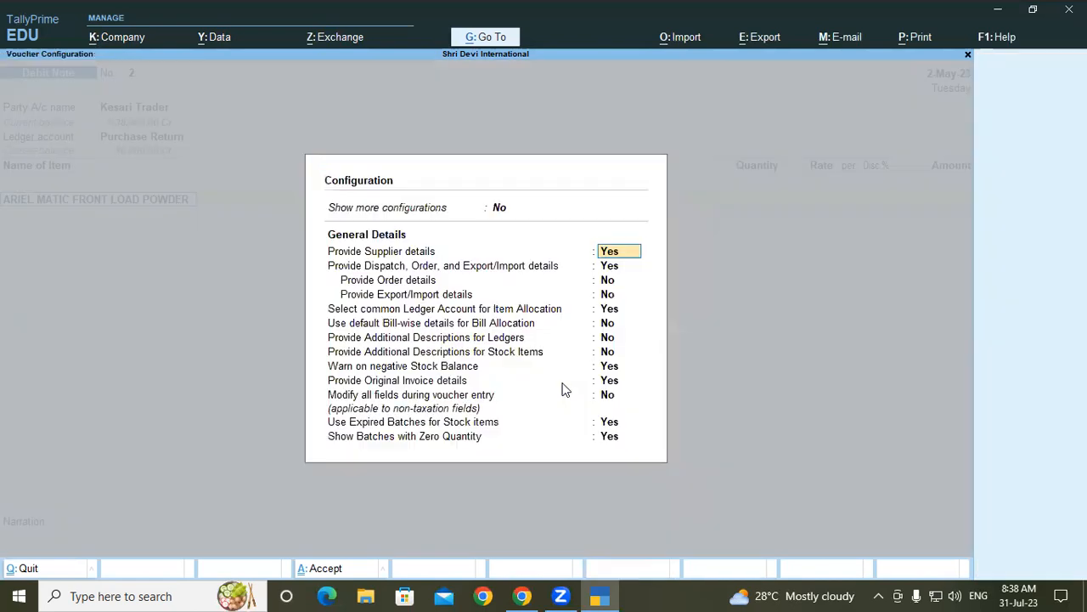
click(609, 421)
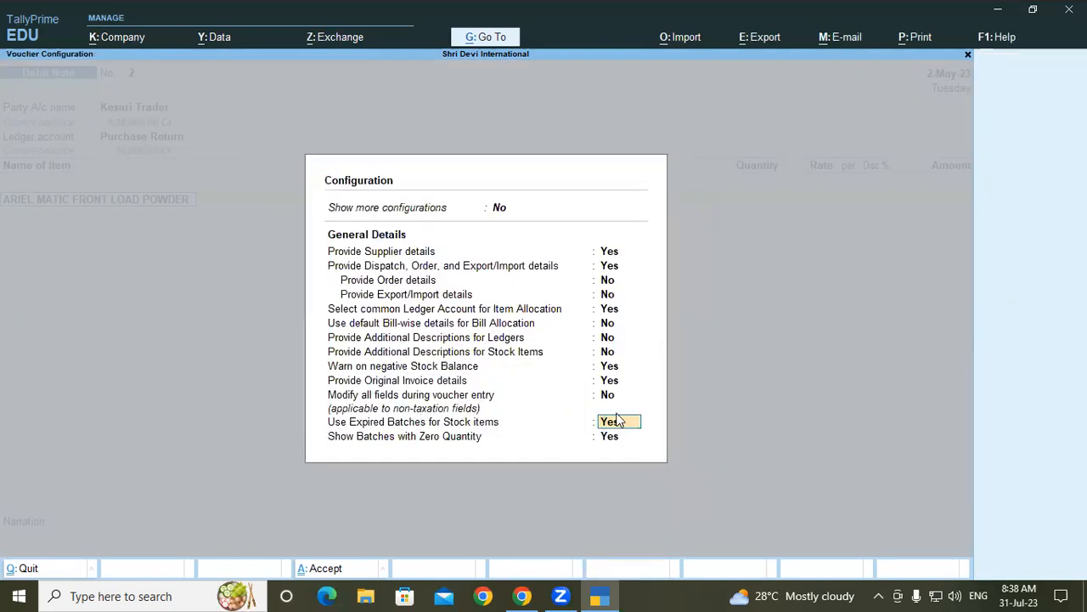
key(n)
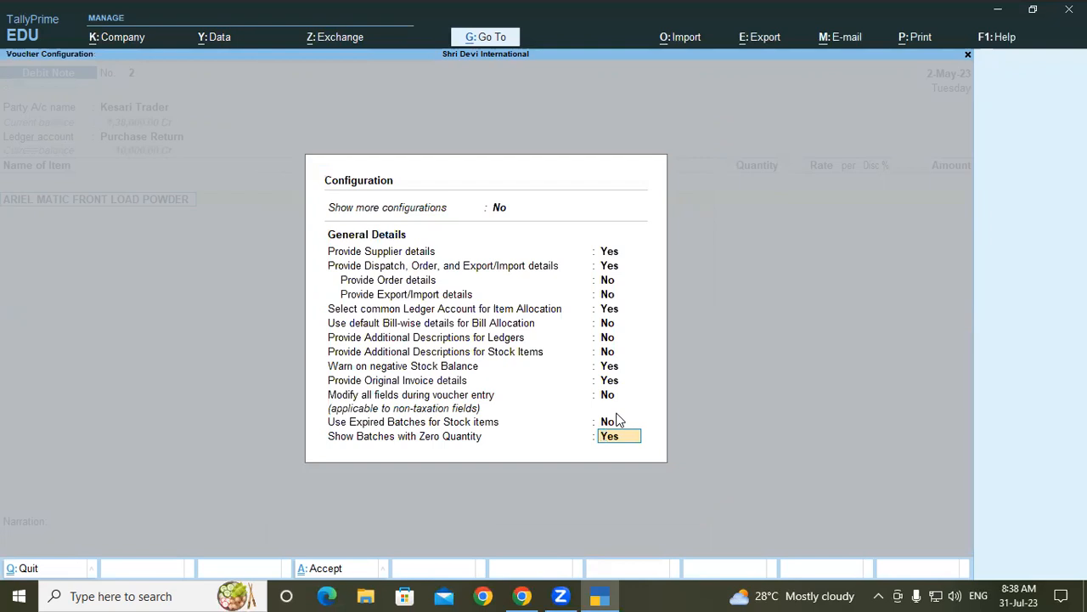
key(ctrl+a)
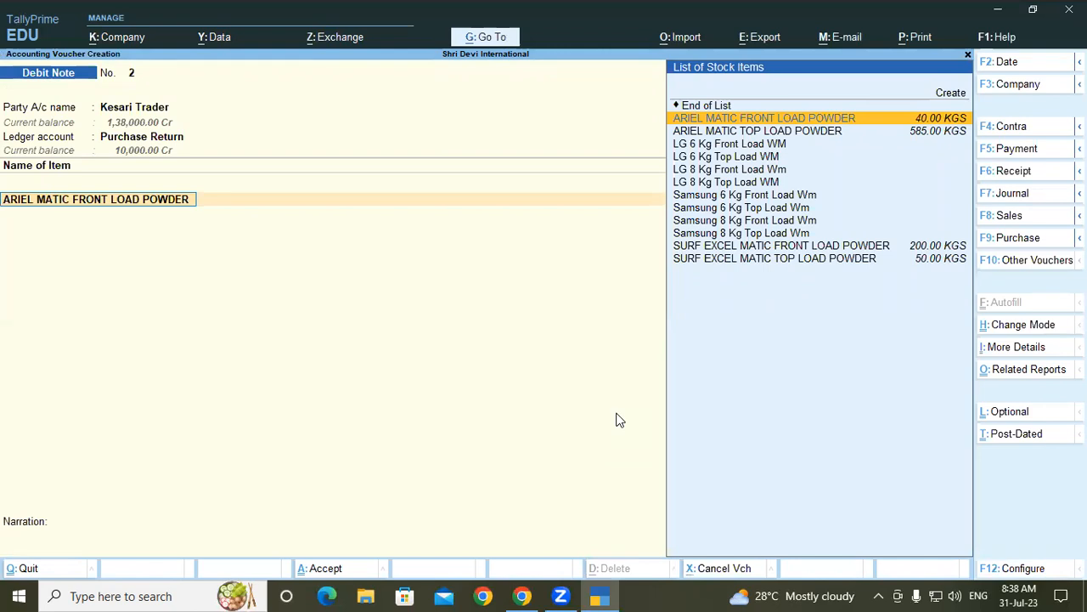
Step: Select the Gkp-UP godown for ARIEL MATIC FRONT LOAD POWDER and check which active batches are offered
key(Return)
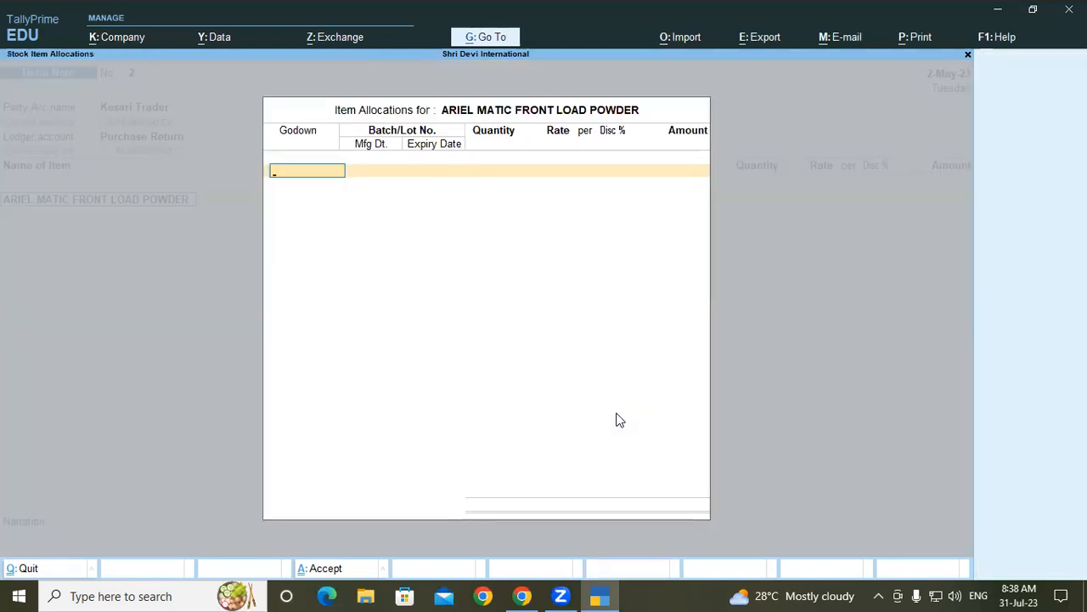
text(G)
key(Return)
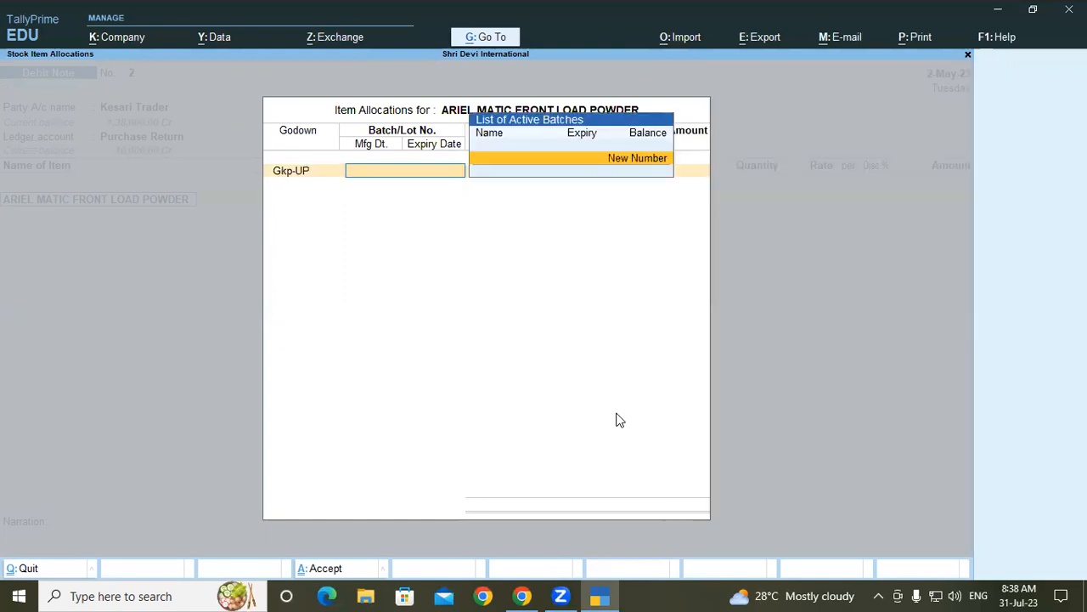
key(Escape)
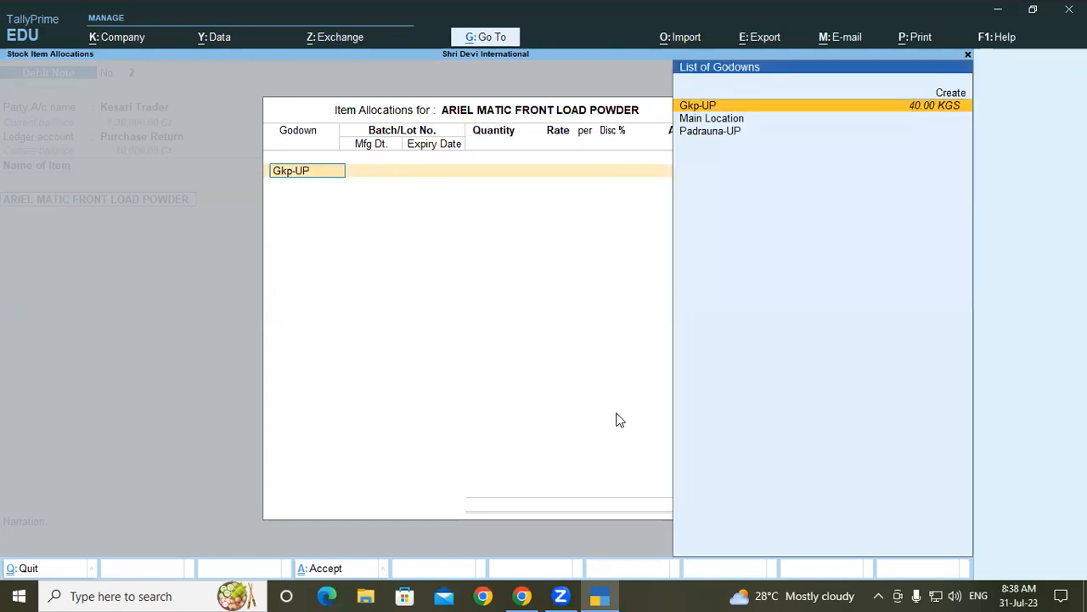
key(Escape)
Step: Set Use Expired Batches for Stock items to Yes and reopen the allocations for ARIEL MATIC FRONT LOAD POWDER
key(F12)
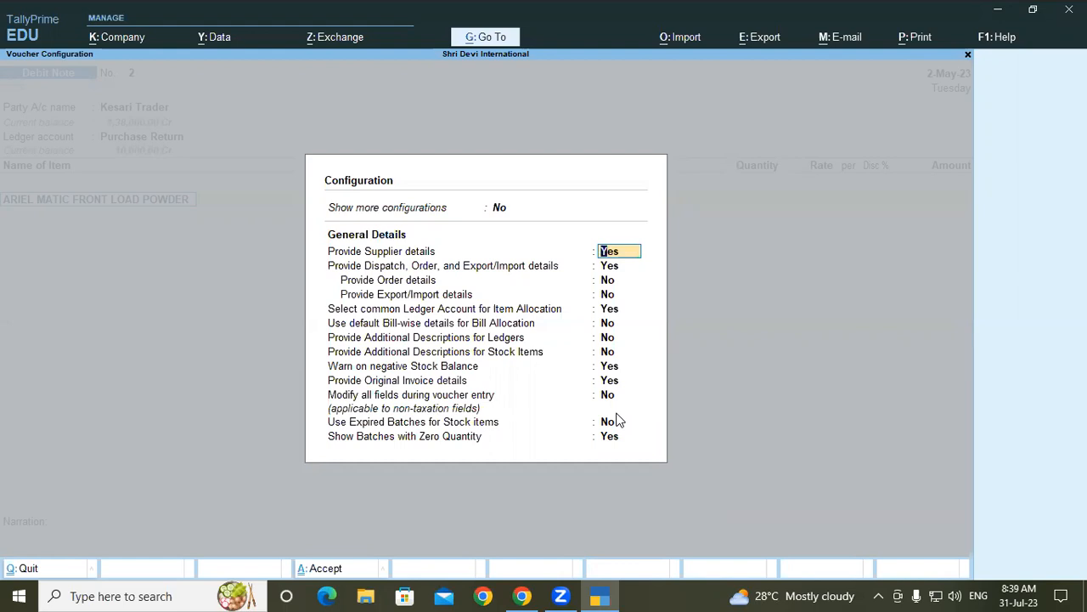
click(618, 423)
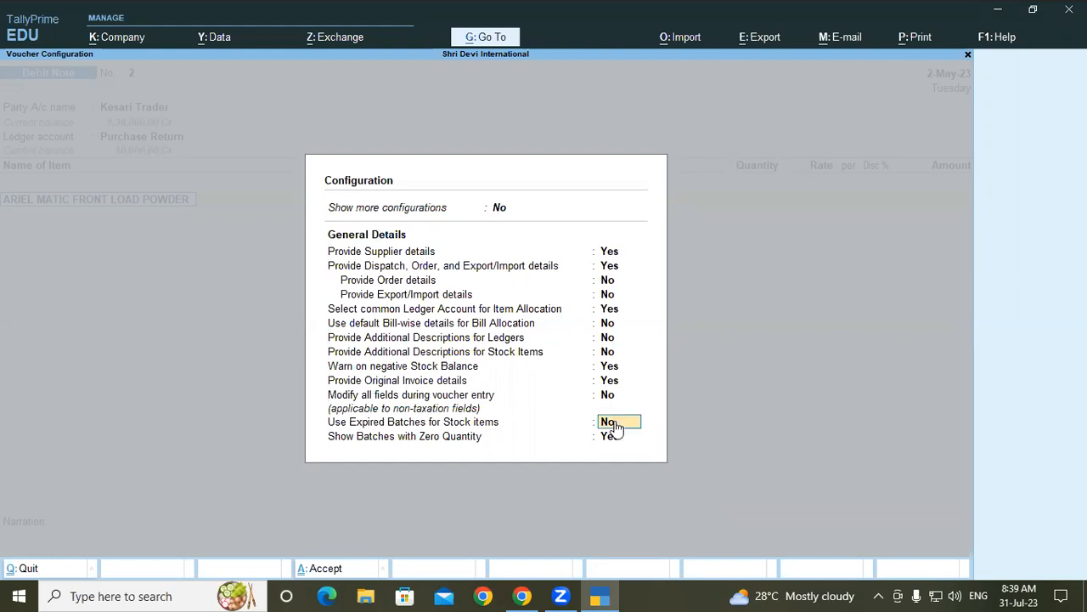
key(y)
key(Return)
key(Return)
key(Return)
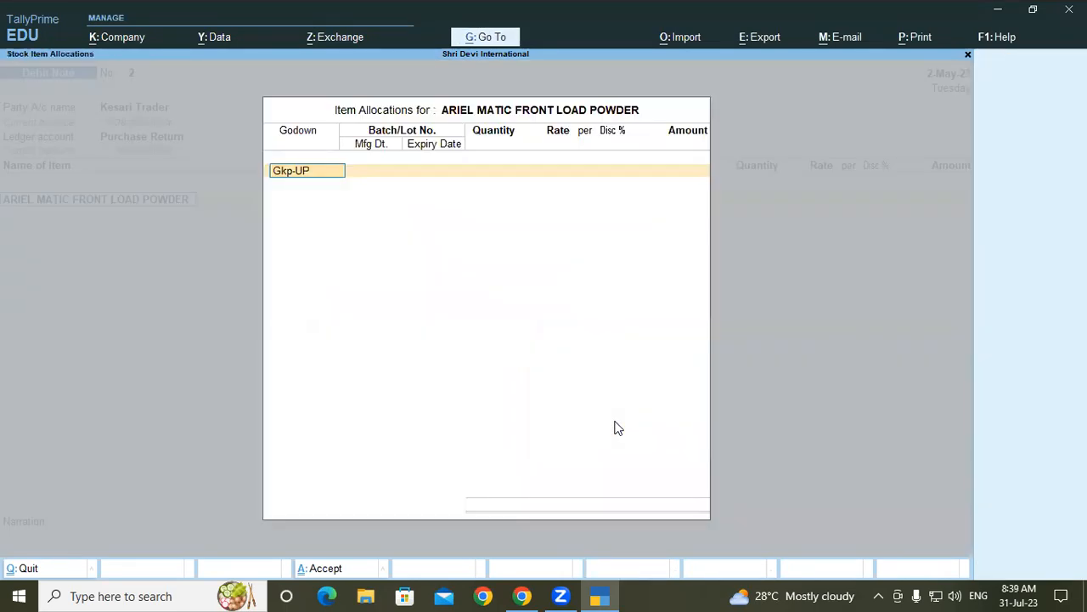
Step: Allocate 40 KGS of Batch/007 from the Gkp-UP godown and accept the rate and batch dates filled in
key(Return)
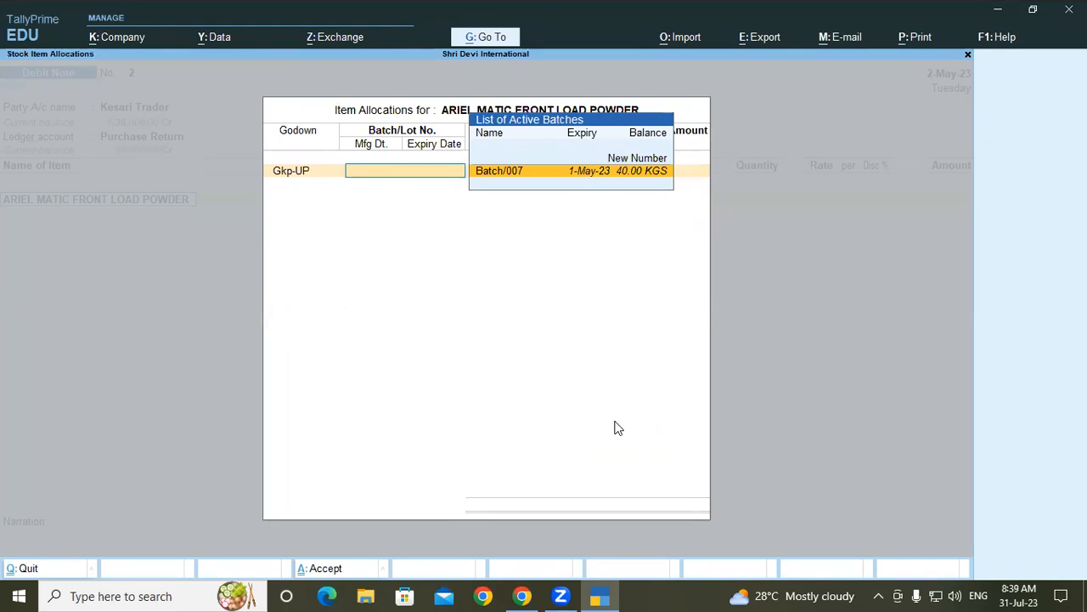
key(Return)
text(40)
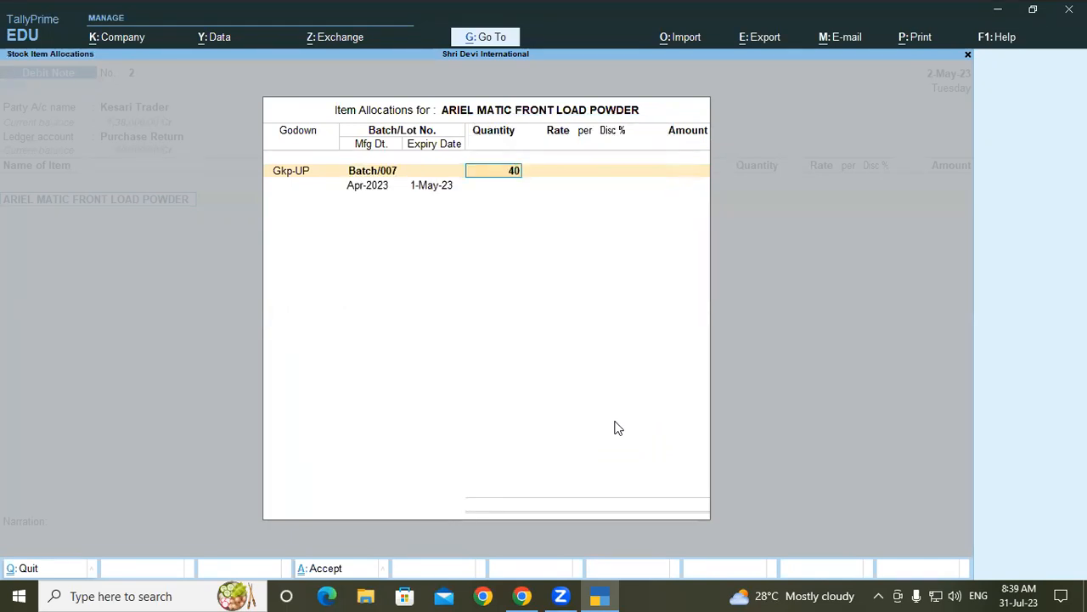
key(Return)
key(Return)
key(Return)
key(Return)
key(Return)
key(Return)
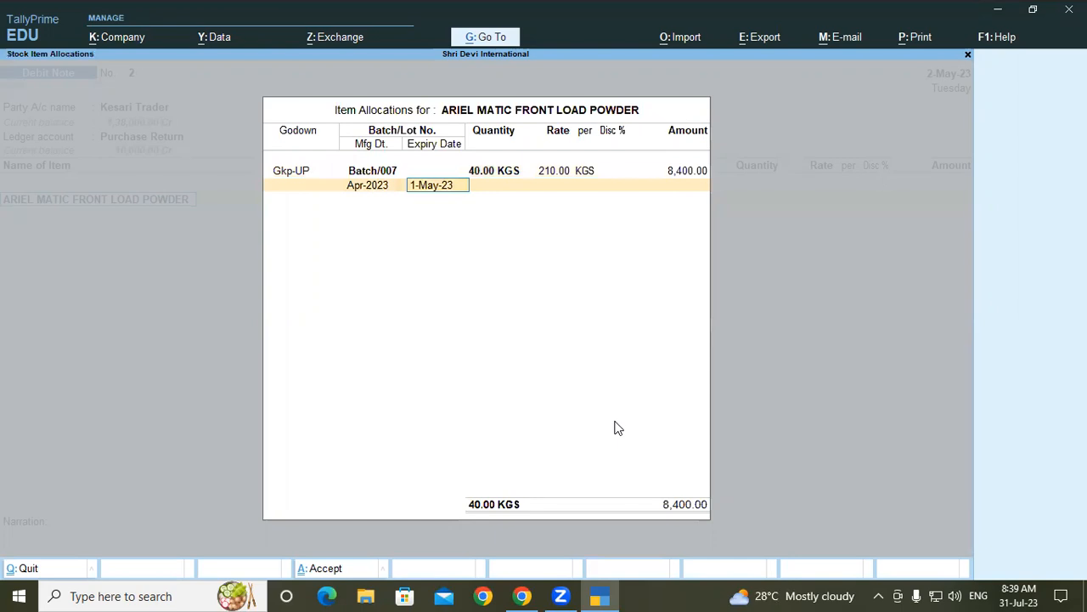
key(Return)
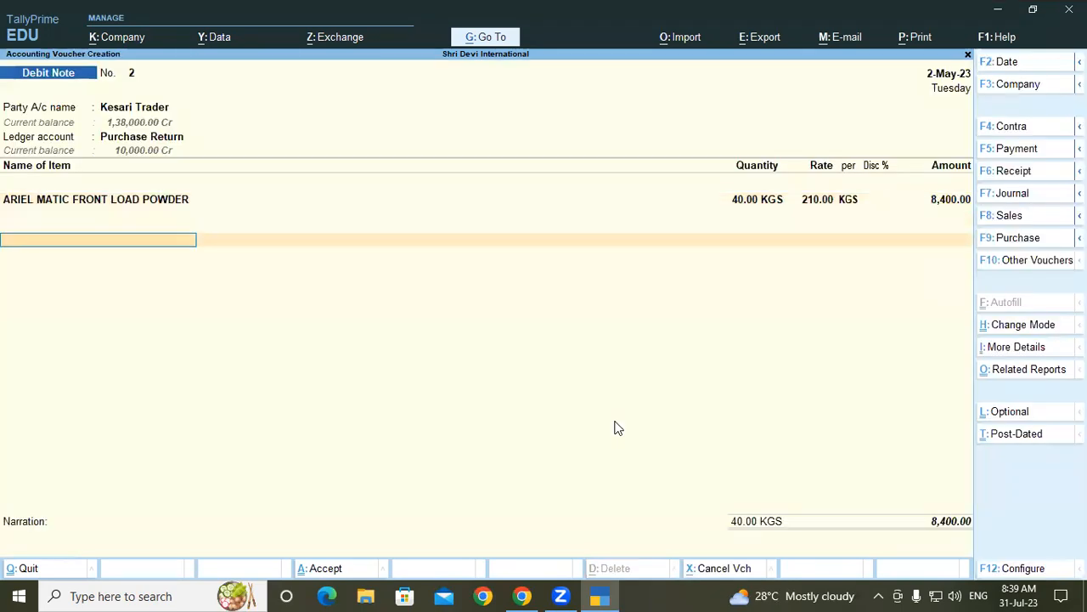
Step: End the item list and save the Kesari Trader debit note
key(Return)
key(Return)
key(Return)
key(Return)
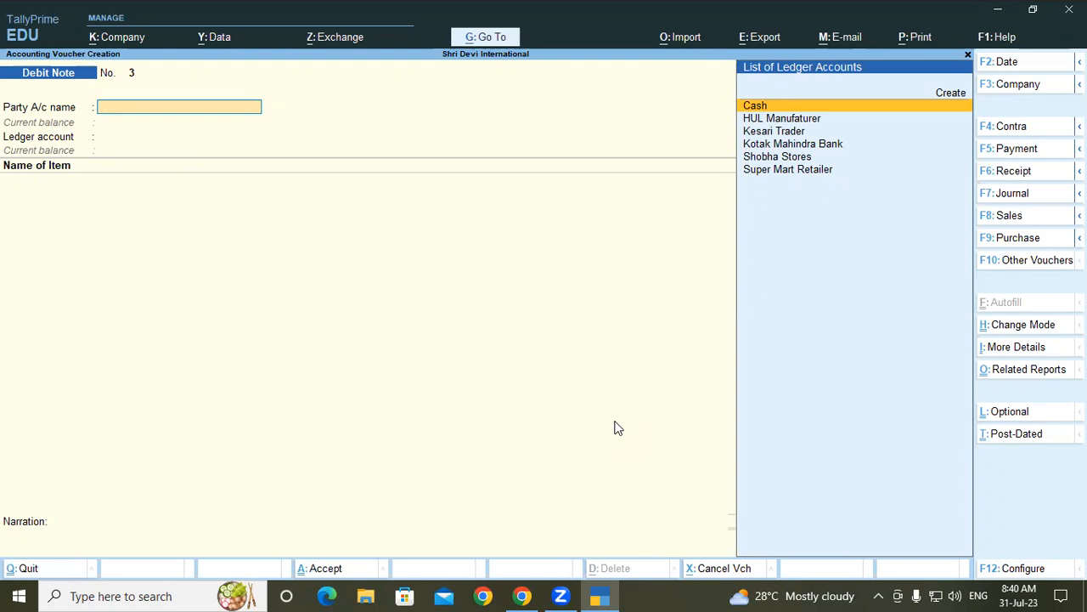
Step: Read the receipt exercise in Chrome, return to TallyPrime and start a Receipt voucher crediting PROP CAPITAL A/C with 5,00,000
click(521, 594)
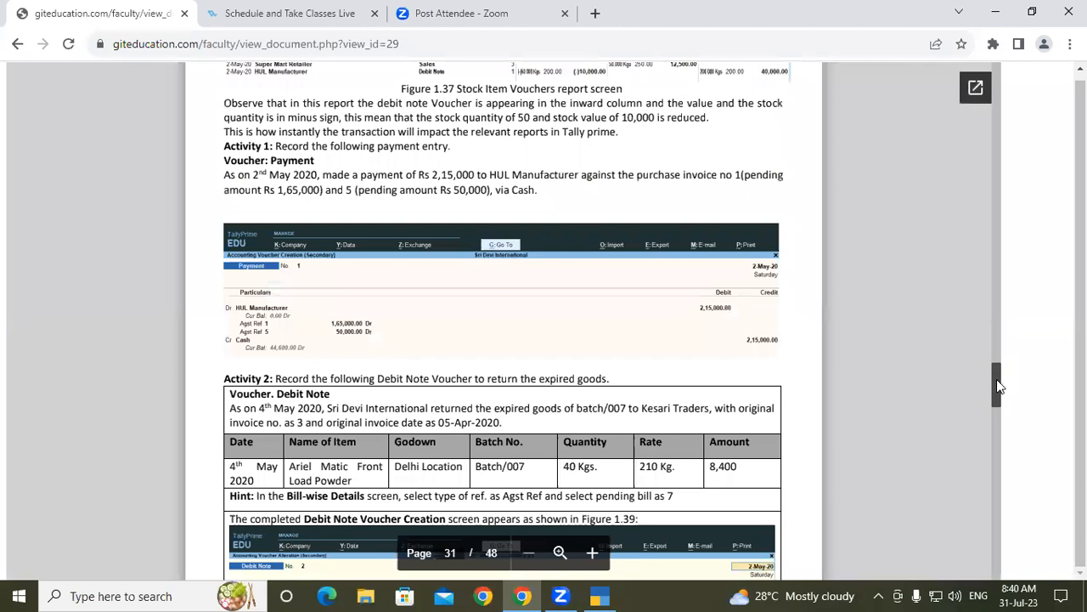
drag(998, 389, 998, 391)
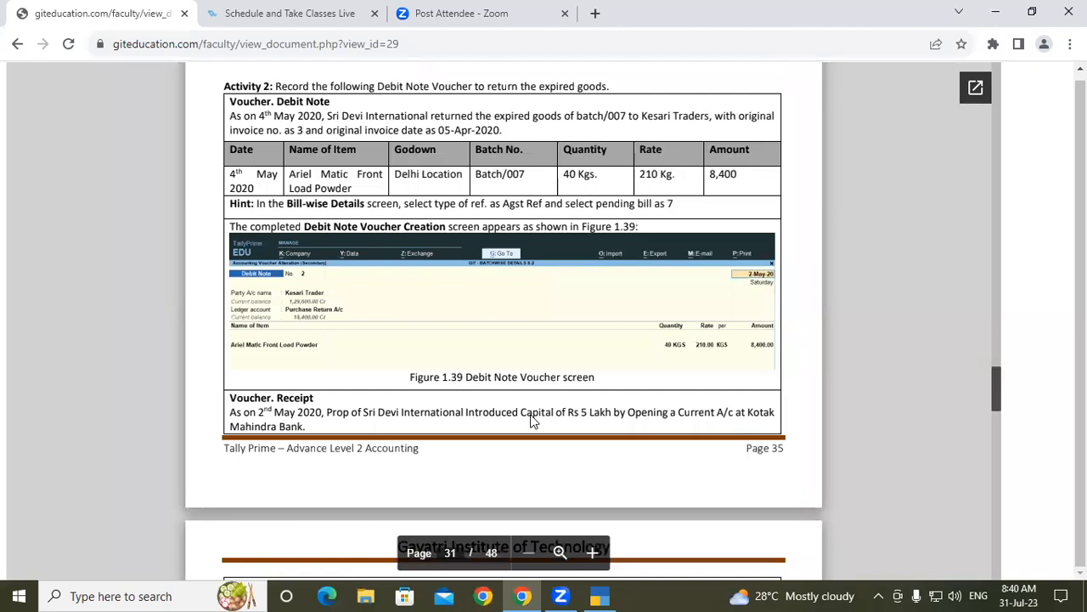
click(599, 595)
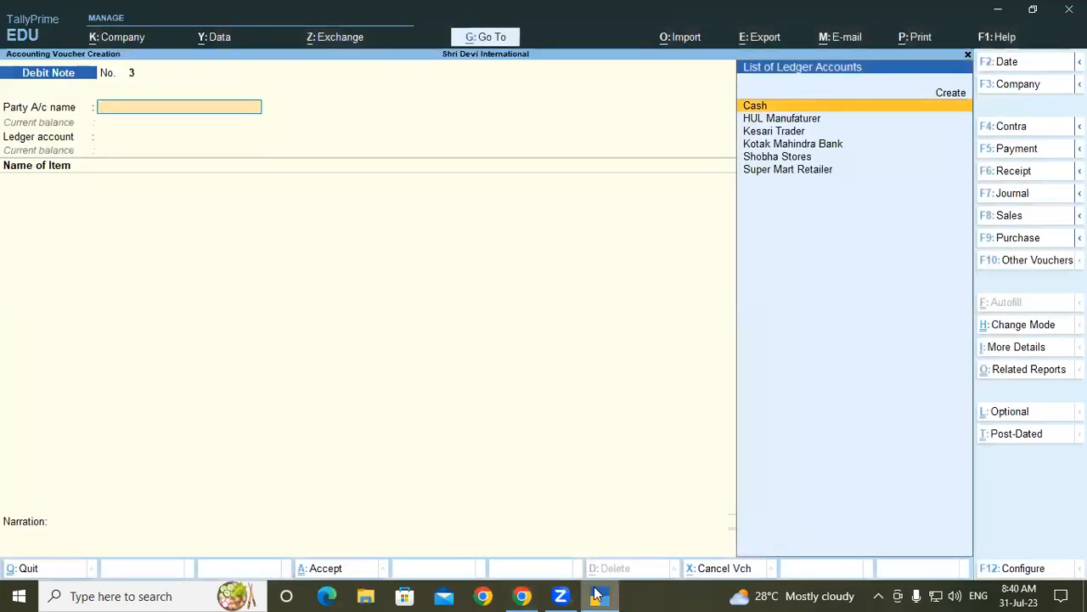
key(F6)
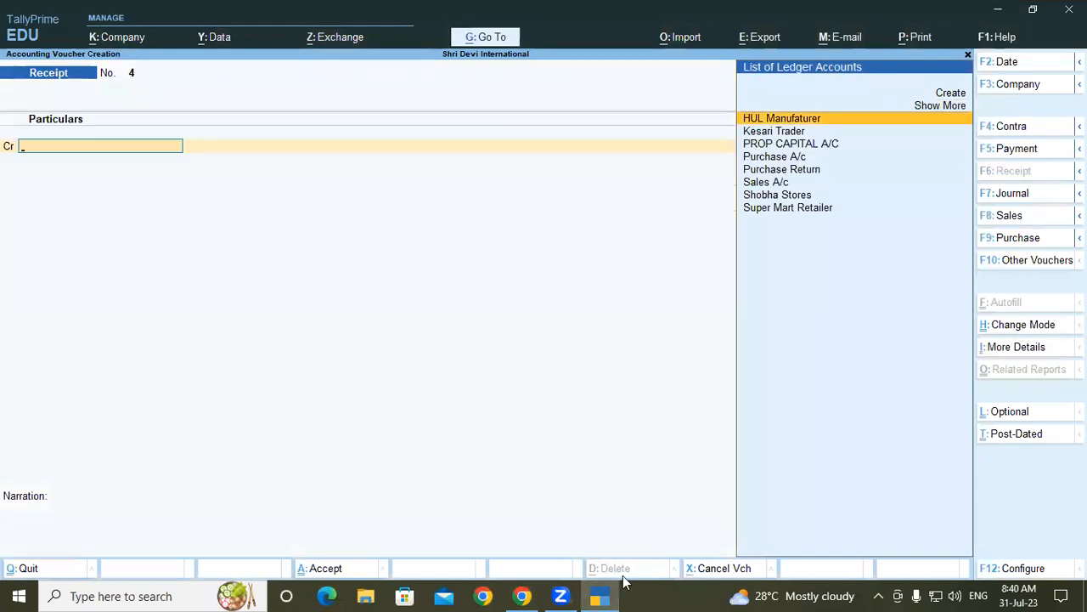
key(Down)
key(Down)
key(Return)
text(5,00,000)
key(Return)
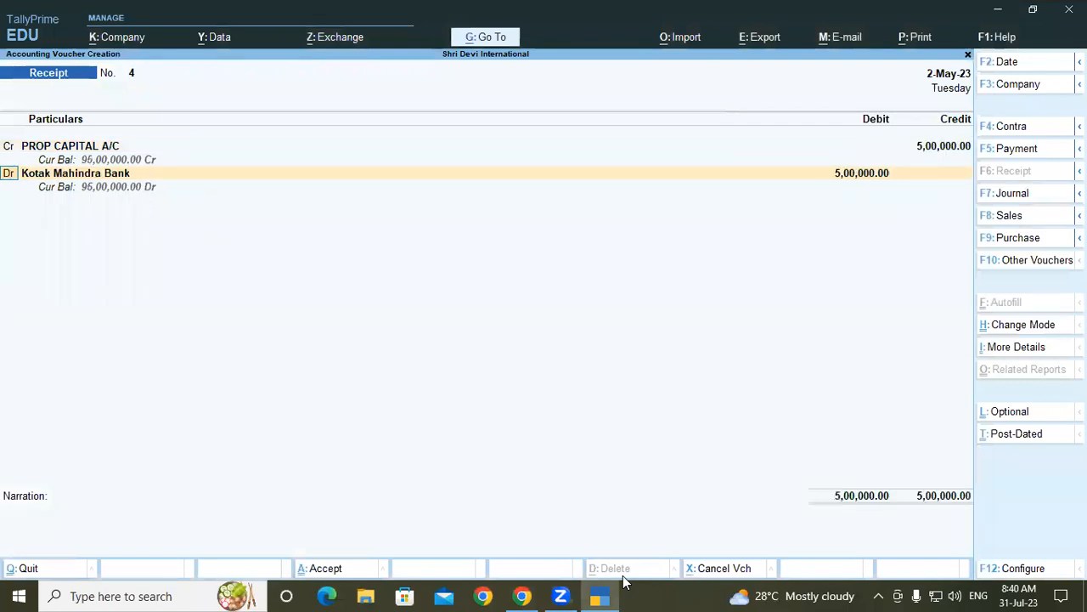
Step: Debit Kotak Mahindra Bank with 5,00,000 as Cheque/DD, leaving the instrument number blank, check the exercise's receipt example in Chrome, and save the receipt
key(Return)
key(Return)
key(Return)
key(Return)
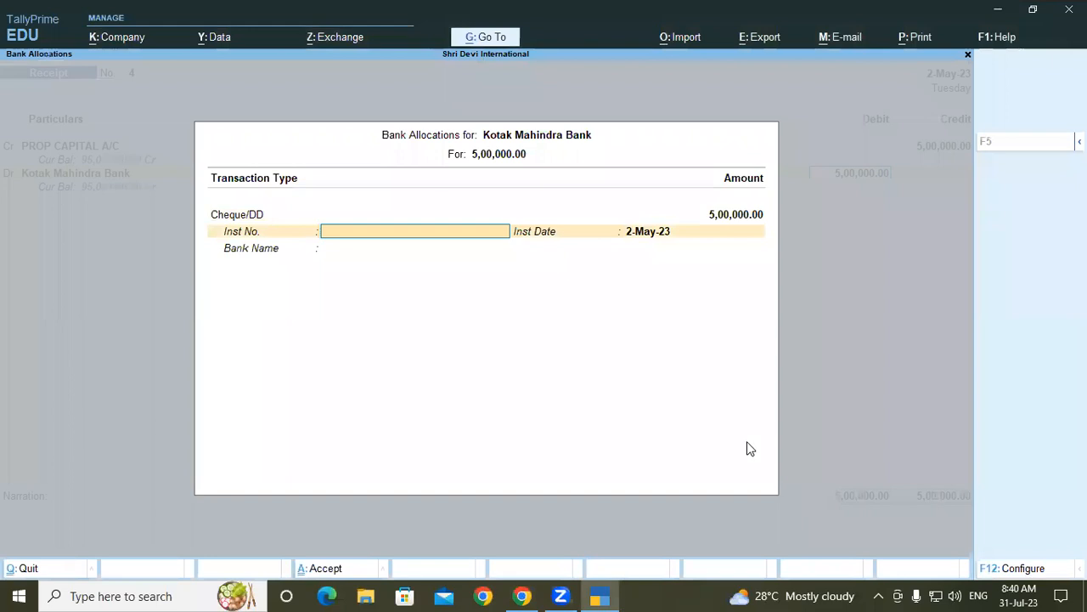
click(522, 594)
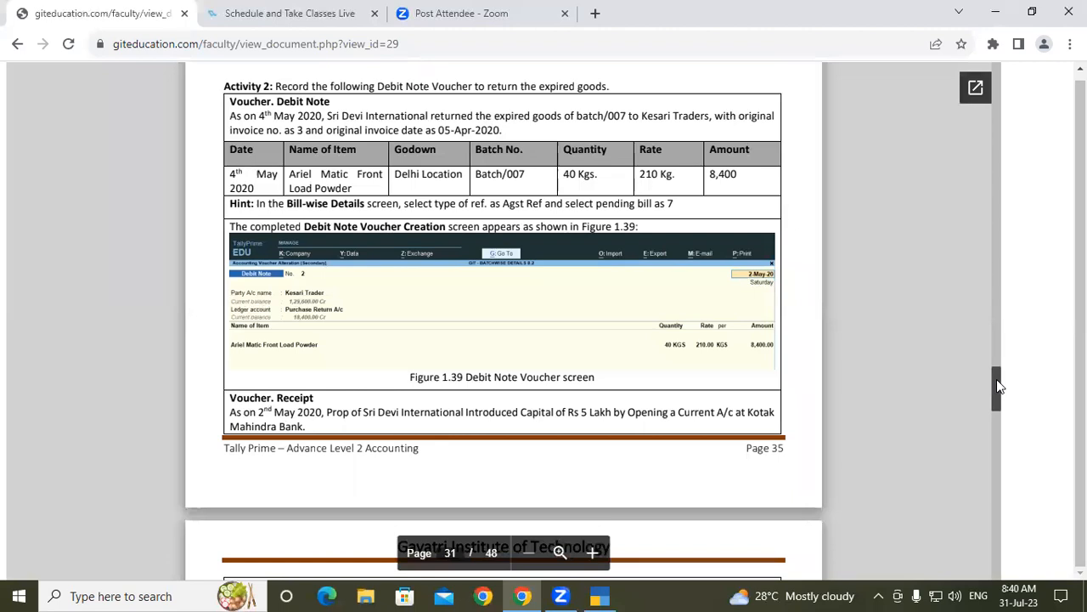
scroll(998, 386, down, 2)
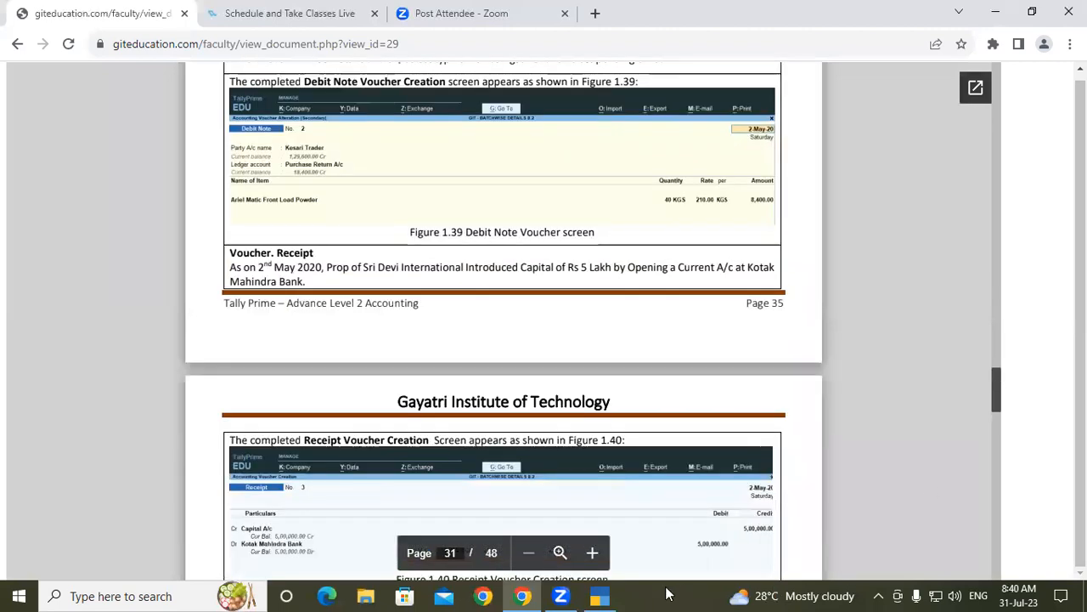
click(615, 595)
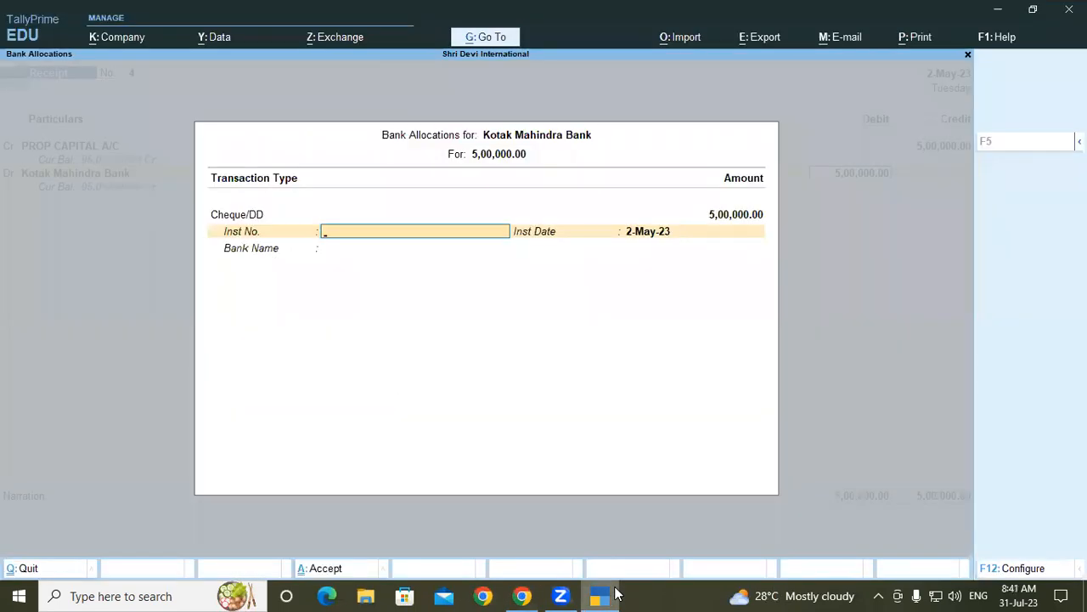
key(Return)
key(Return)
key(Return)
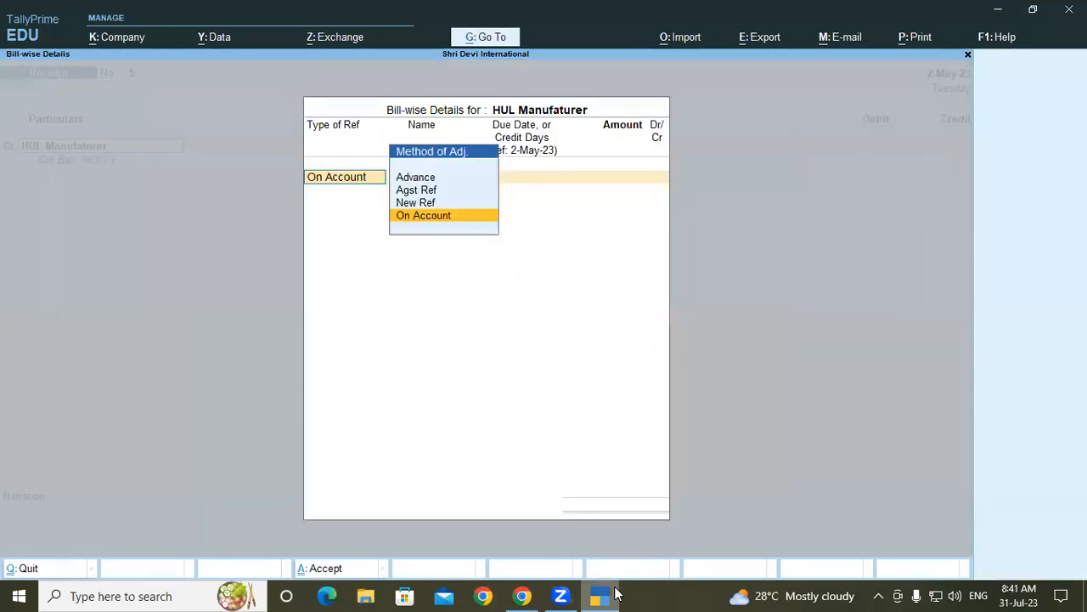
key(Escape)
key(Return)
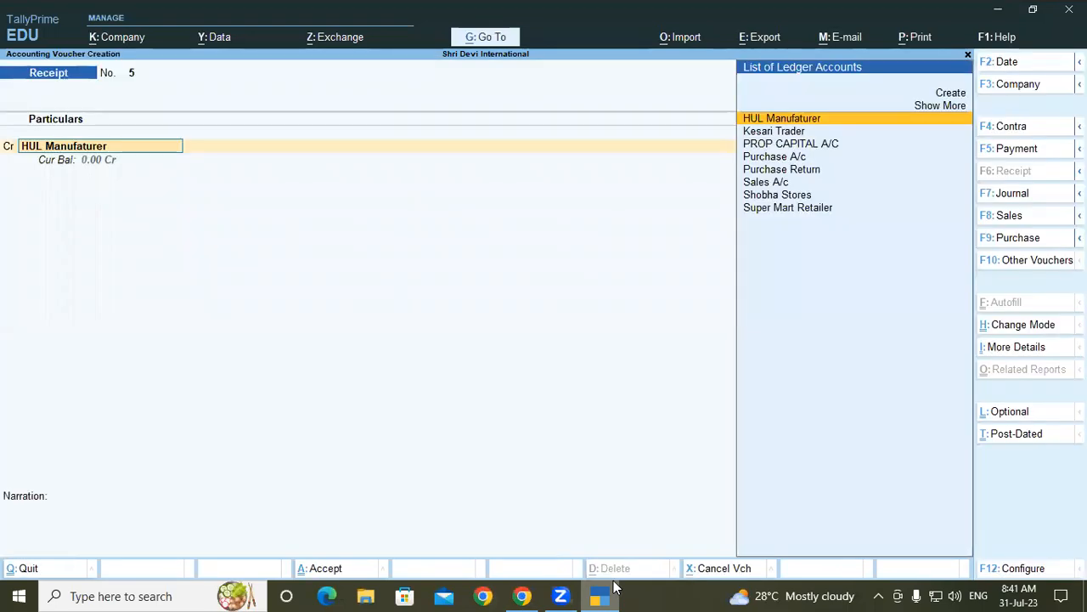
Step: Read the payment exercise in Chrome, return to TallyPrime and start a Payment voucher debiting Kesari Trader
click(612, 595)
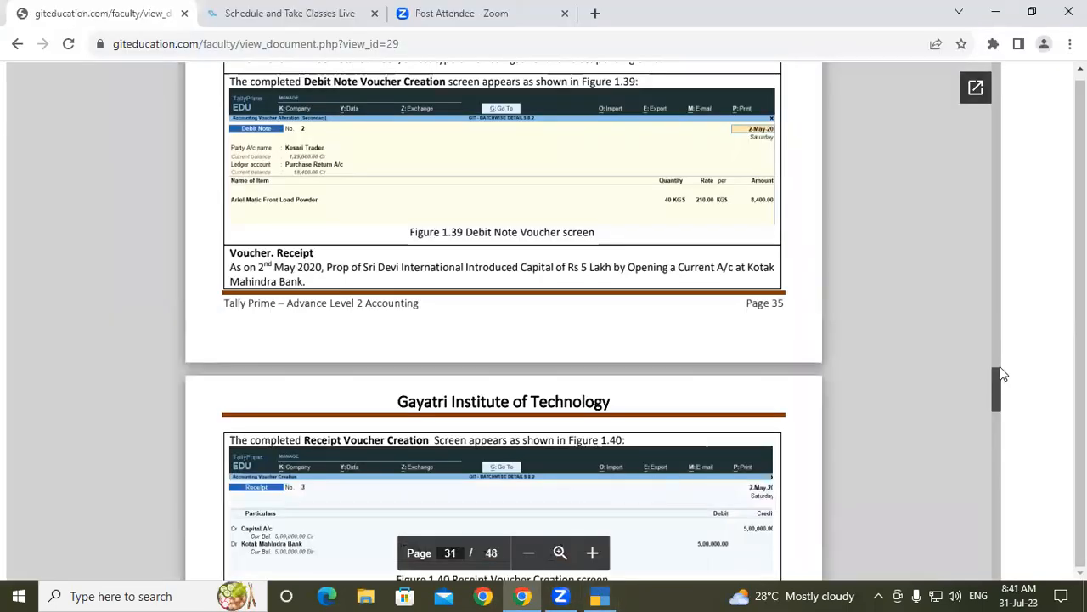
drag(996, 388, 999, 396)
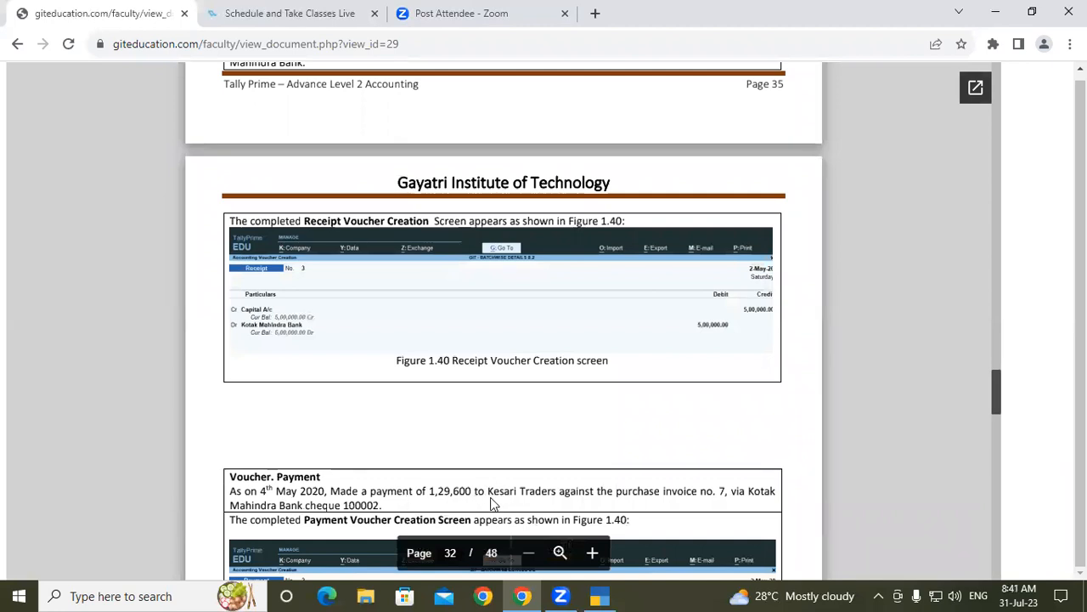
click(599, 595)
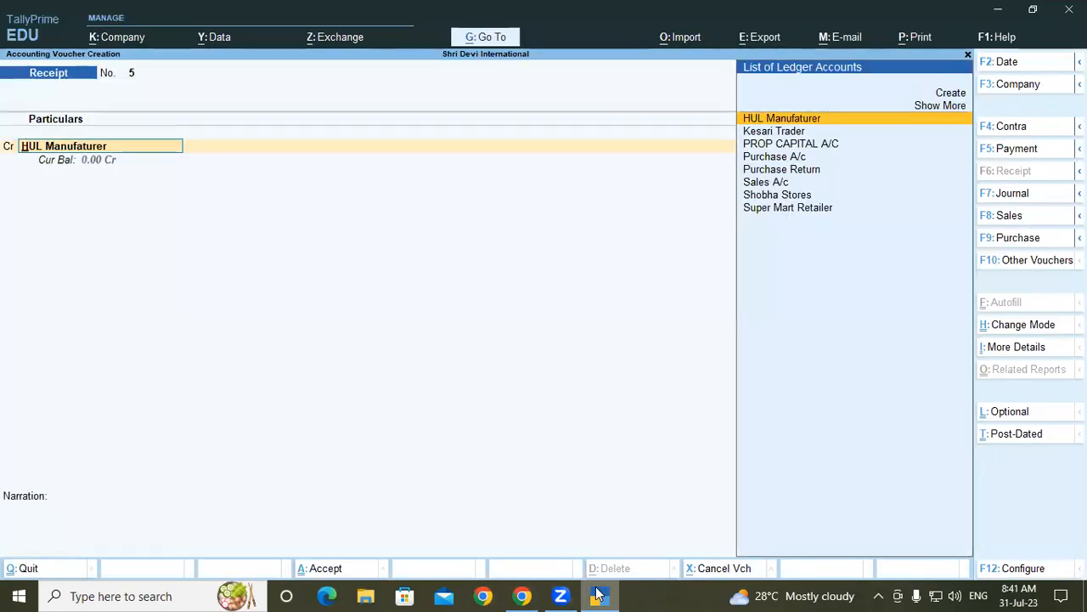
key(F5)
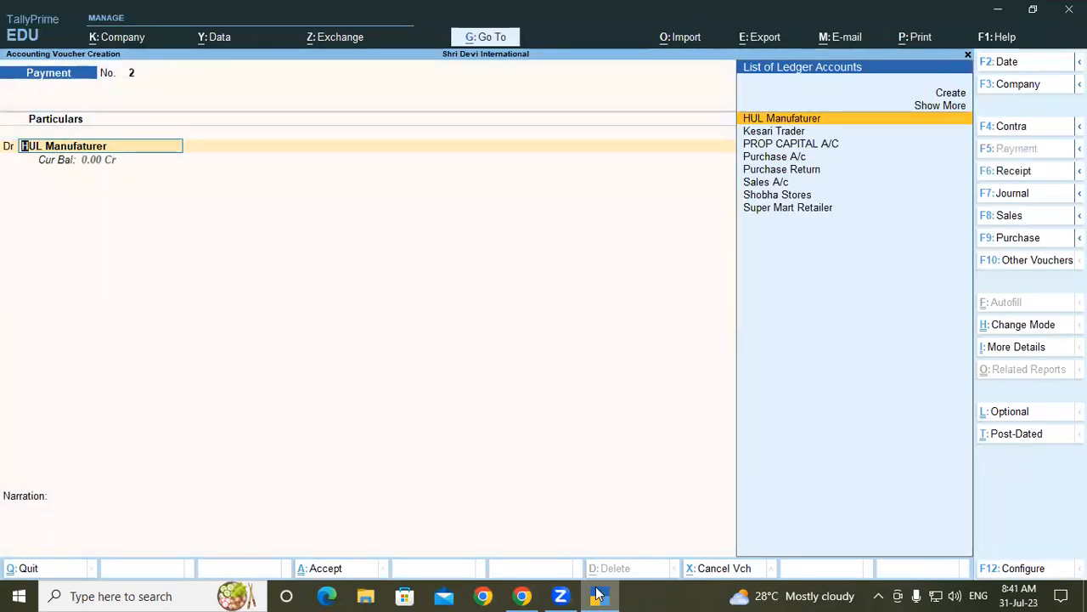
text(Ke)
key(Return)
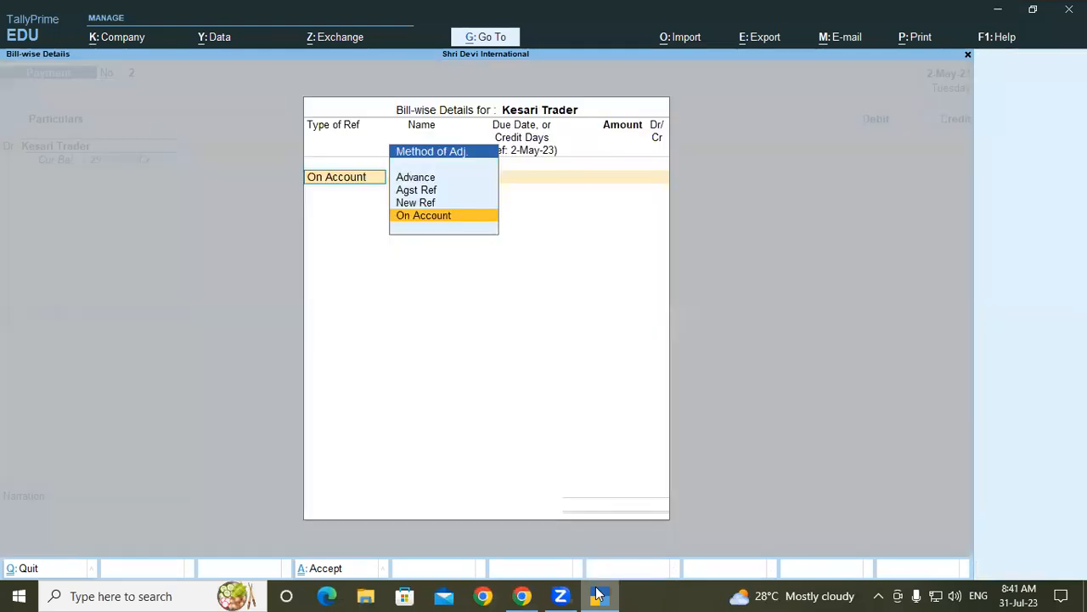
Step: Allocate the Kesari Trader debit as Agst Ref to pending bill 07 for 1,29,600 Dr
key(Up)
key(Up)
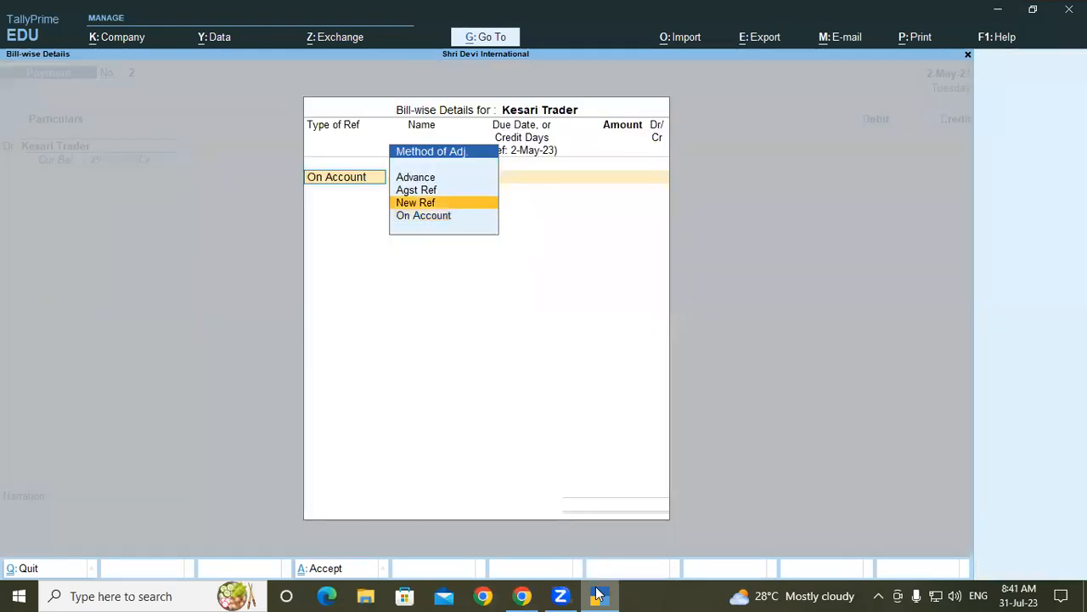
key(Return)
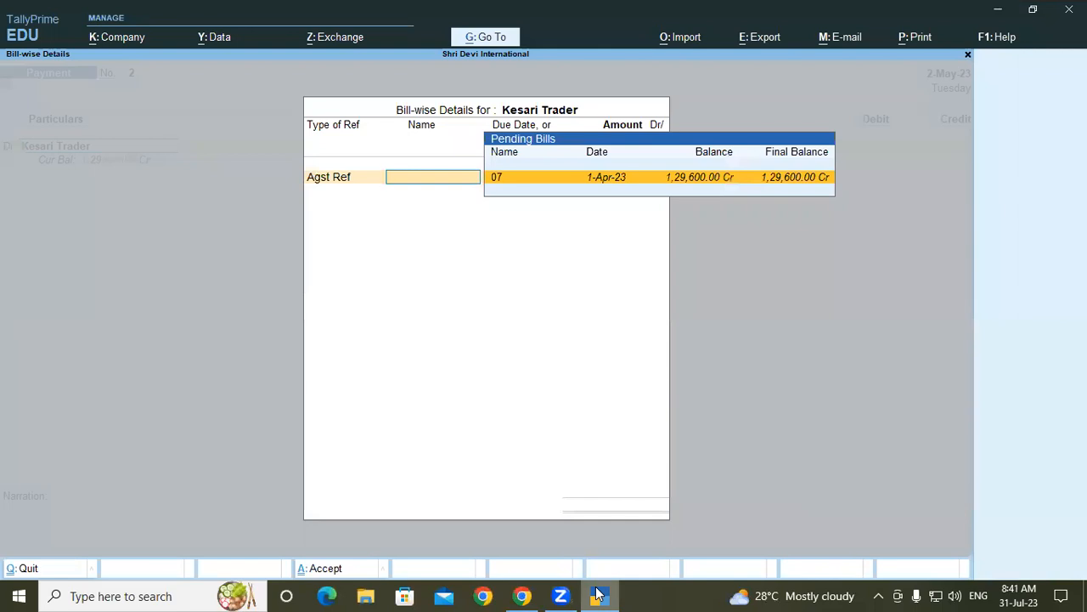
key(Return)
key(Return)
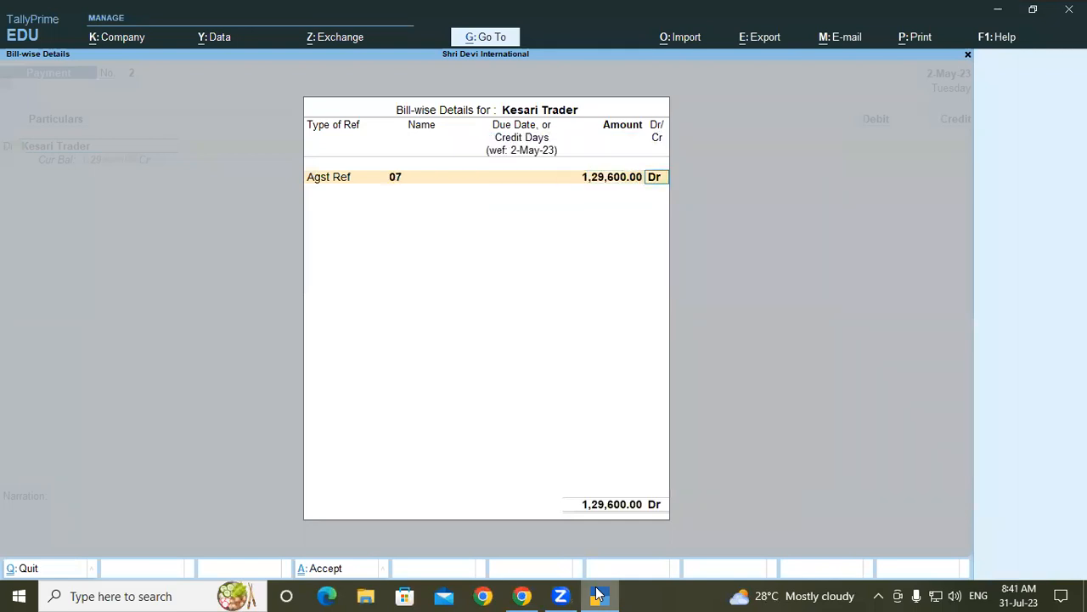
key(Return)
key(Return)
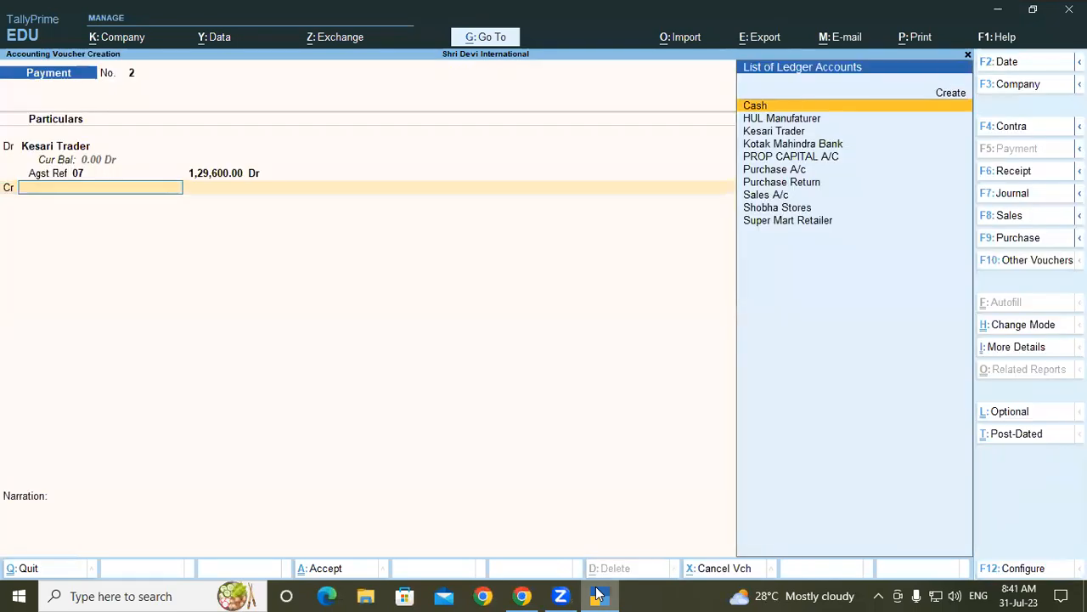
Step: Check the payment exercise in Chrome, return to TallyPrime and credit Kotak Mahindra Bank with 1,29,600
click(599, 594)
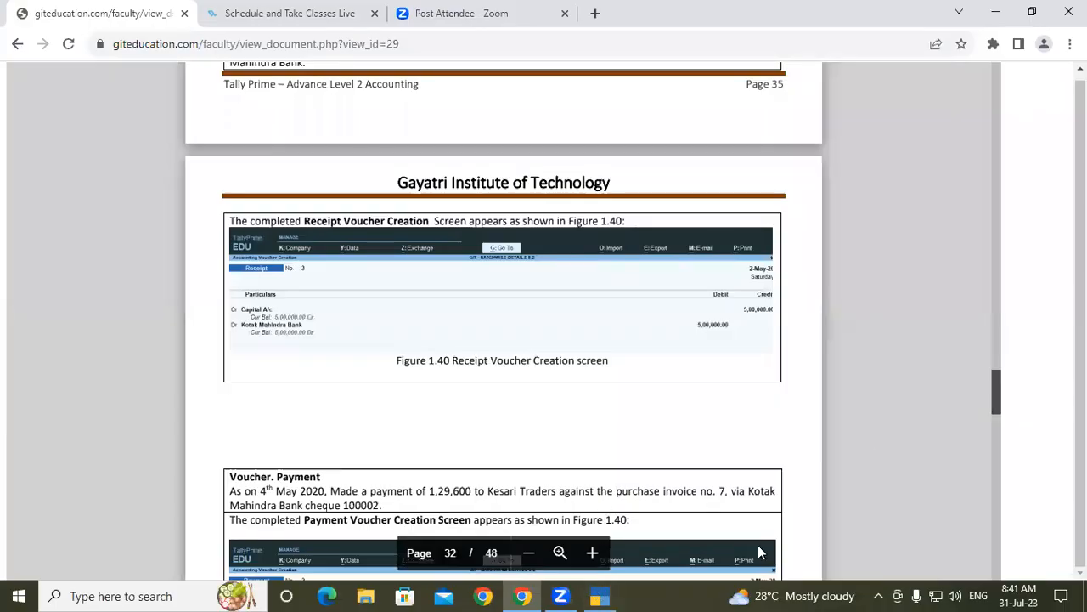
click(605, 595)
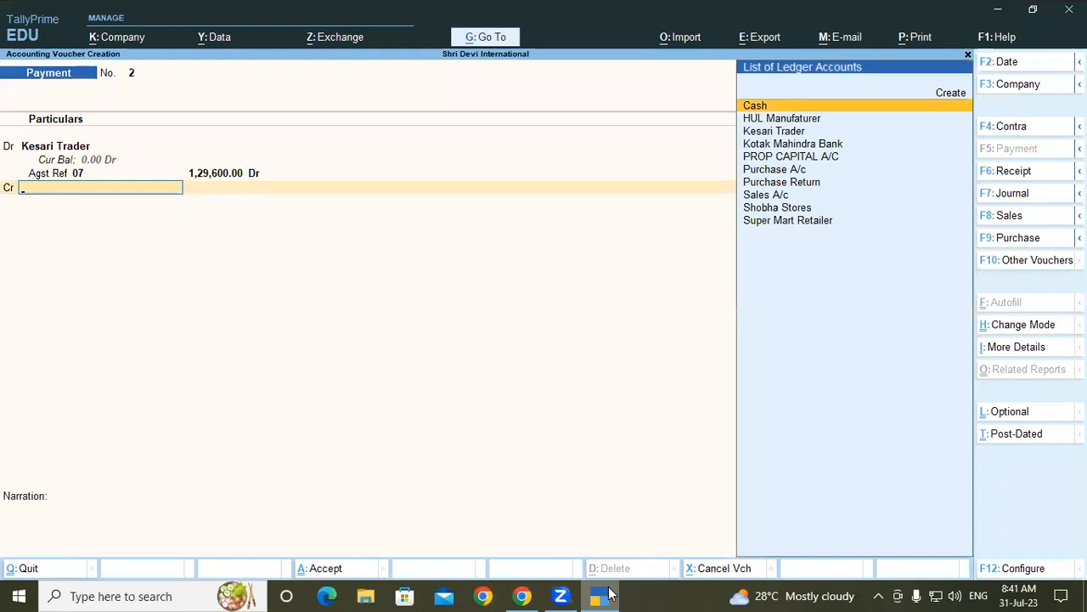
text(K)
key(Return)
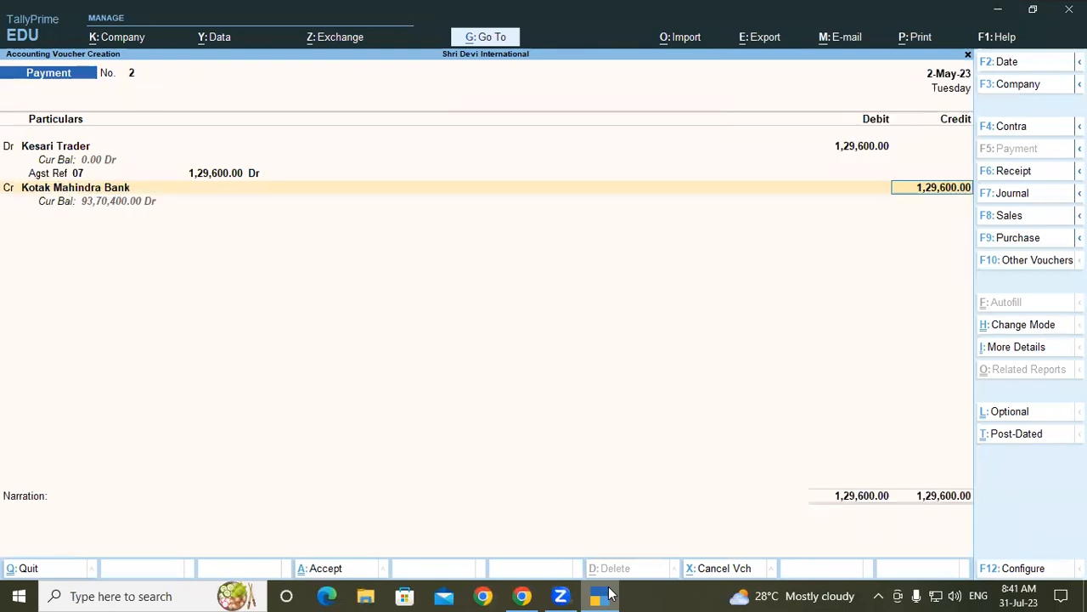
key(Return)
Step: Allocate the bank amount as Cheque with the exercise's cheque number, leave the narration blank and save the payment
key(Return)
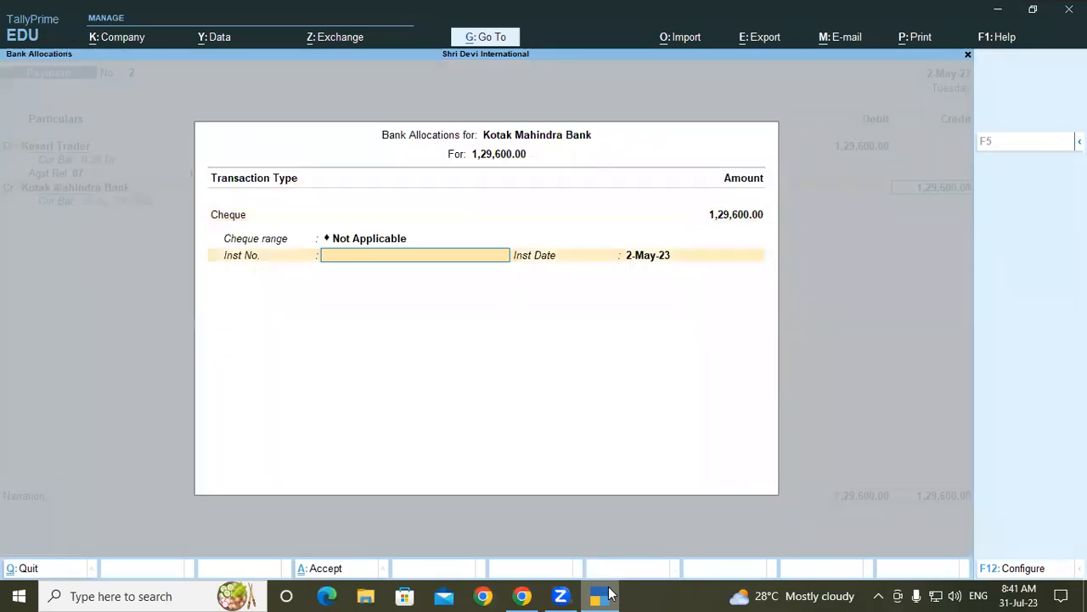
text(10002)
key(Return)
key(Return)
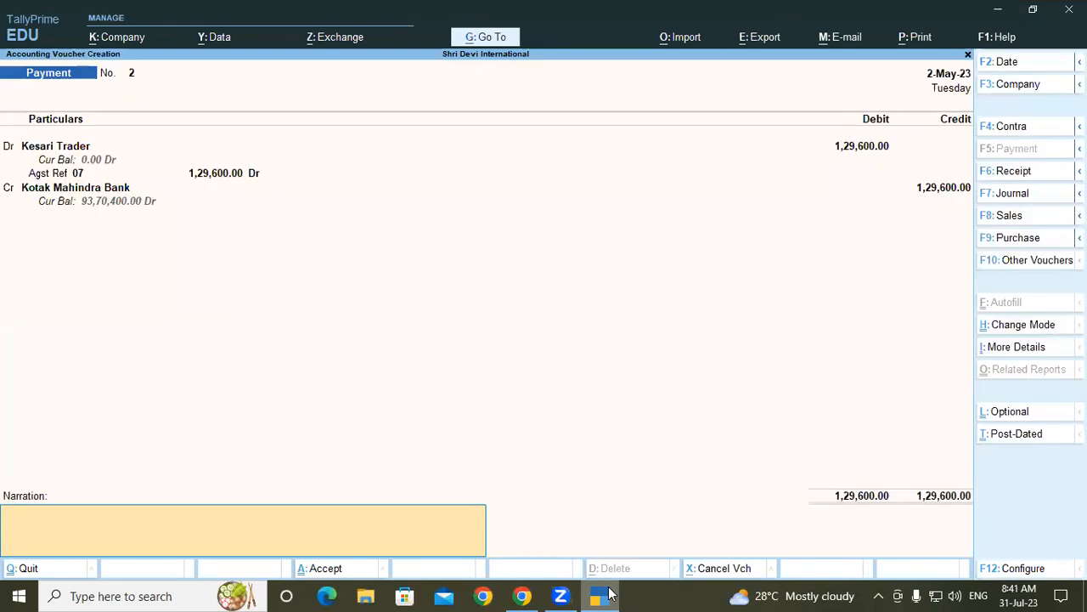
key(Return)
key(Return)
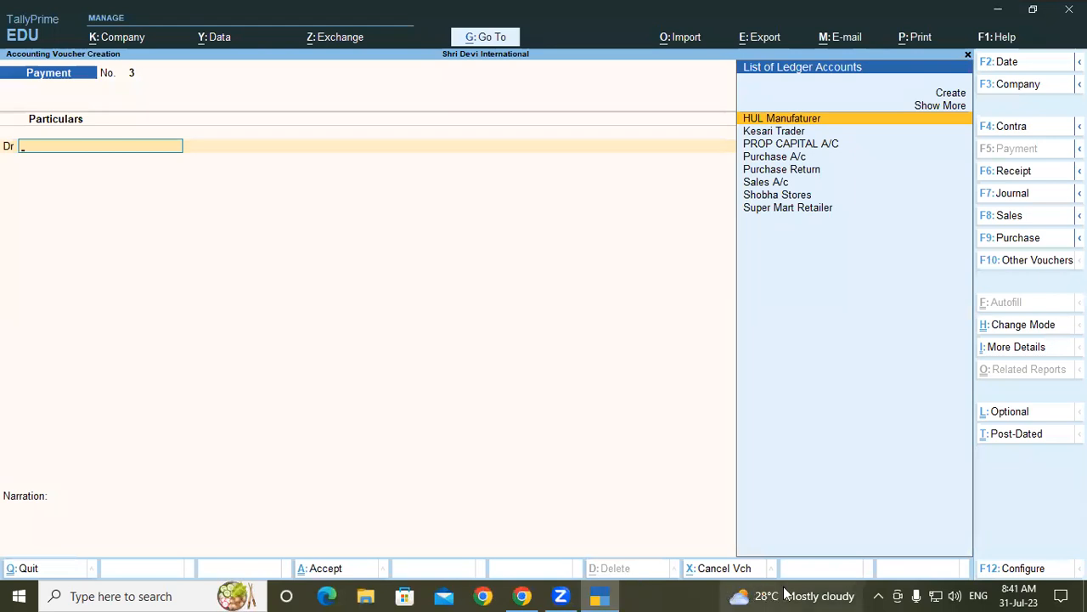
Step: Read the Batch Voucher Report instructions in Chrome, return to TallyPrime and exit the empty Payment voucher
click(523, 595)
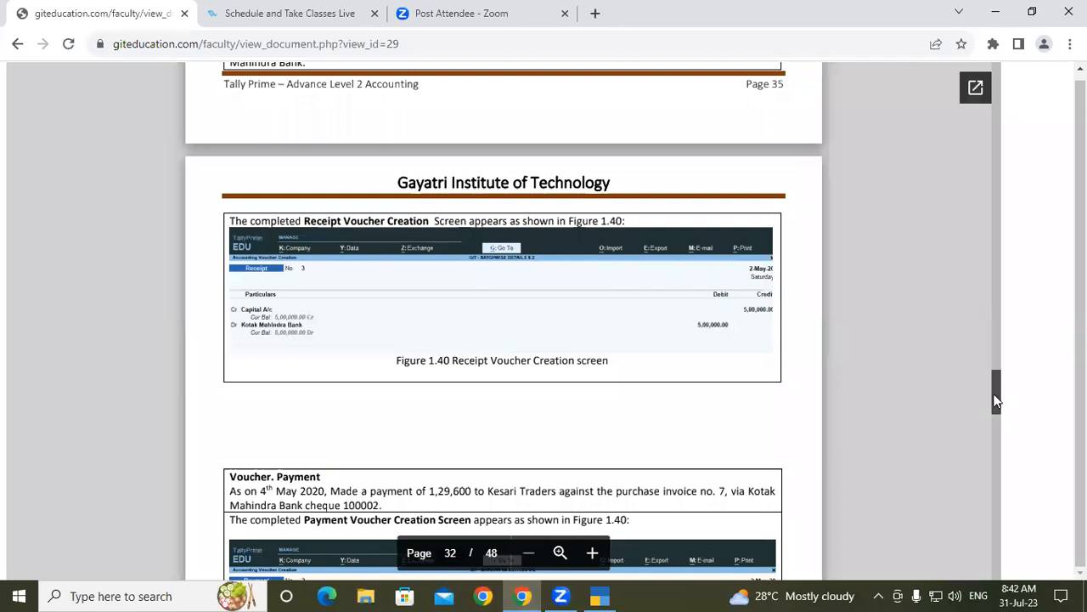
drag(1000, 395, 1000, 397)
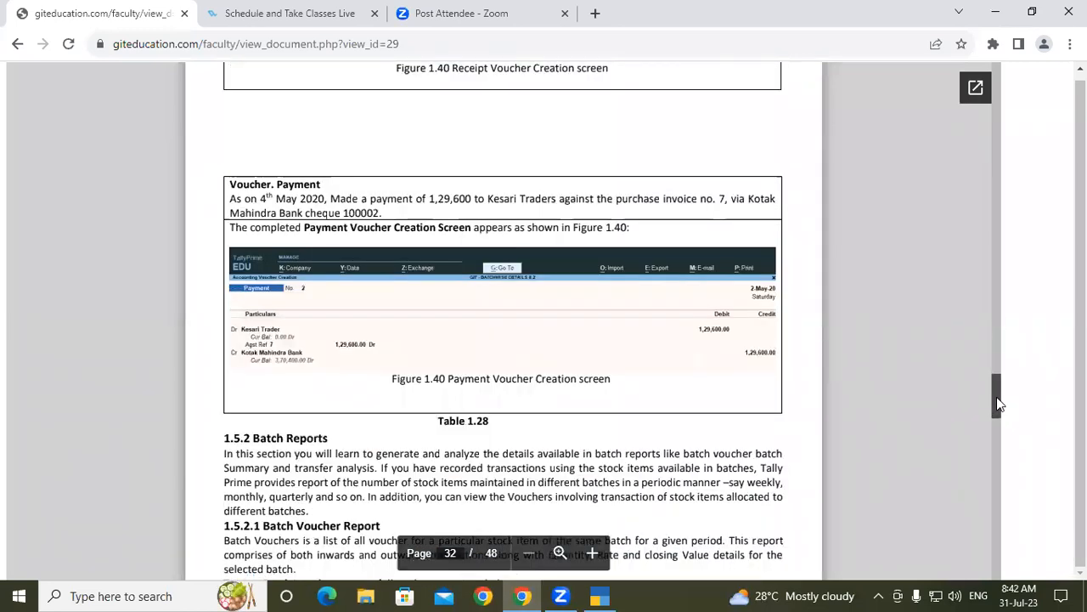
drag(1000, 405, 1000, 408)
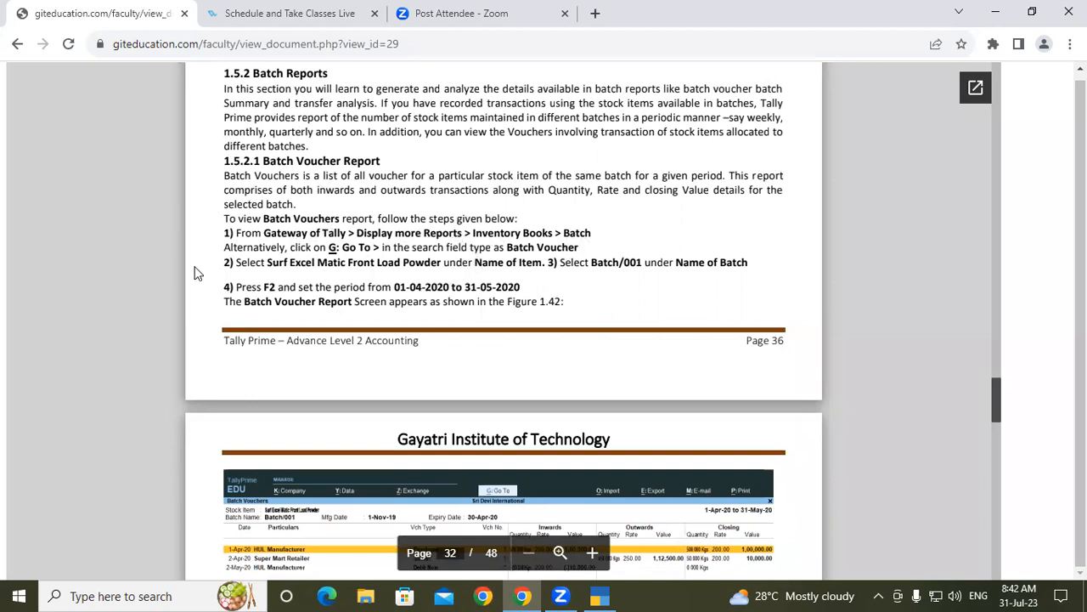
click(601, 595)
key(Escape)
key(y)
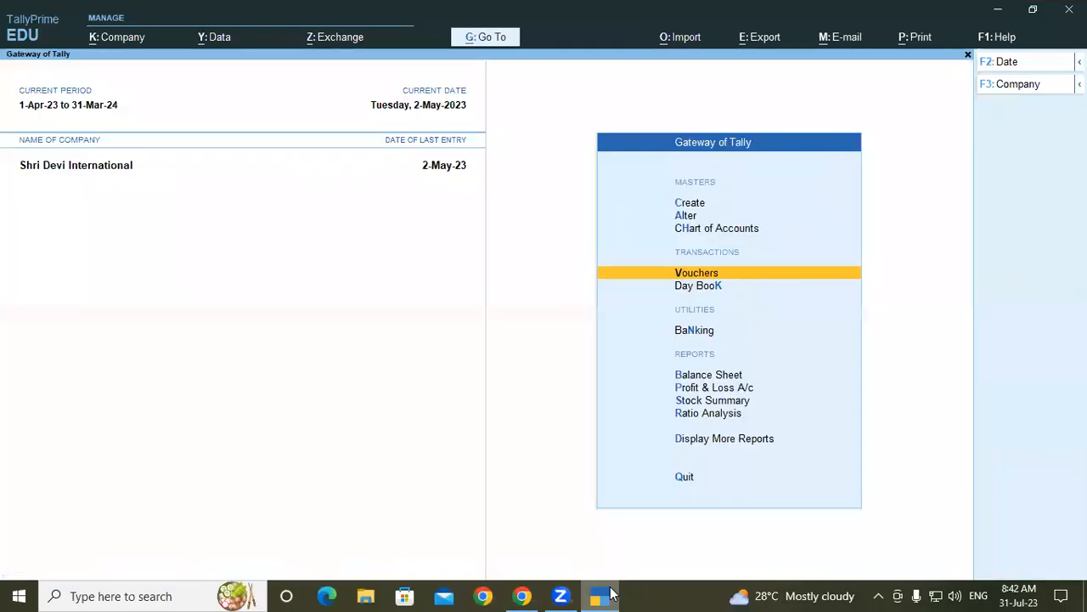
Step: Open the Batch report from the inventory books, rechecking the report's path in the Chrome document on the way
key(Down)
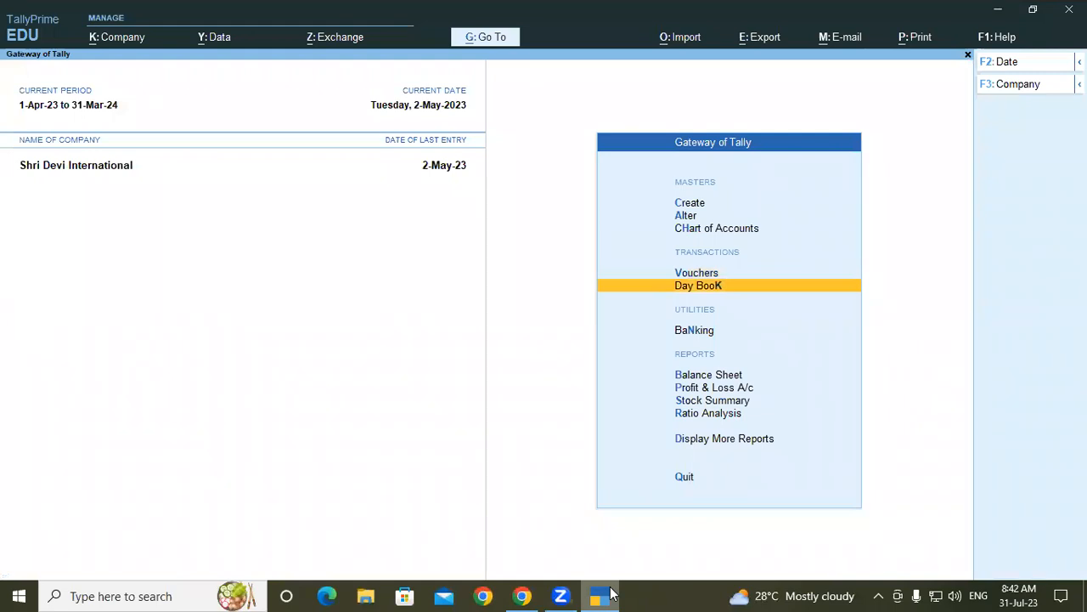
key(Down)
key(Down)
key(Down)
key(Down)
key(Down)
key(Down)
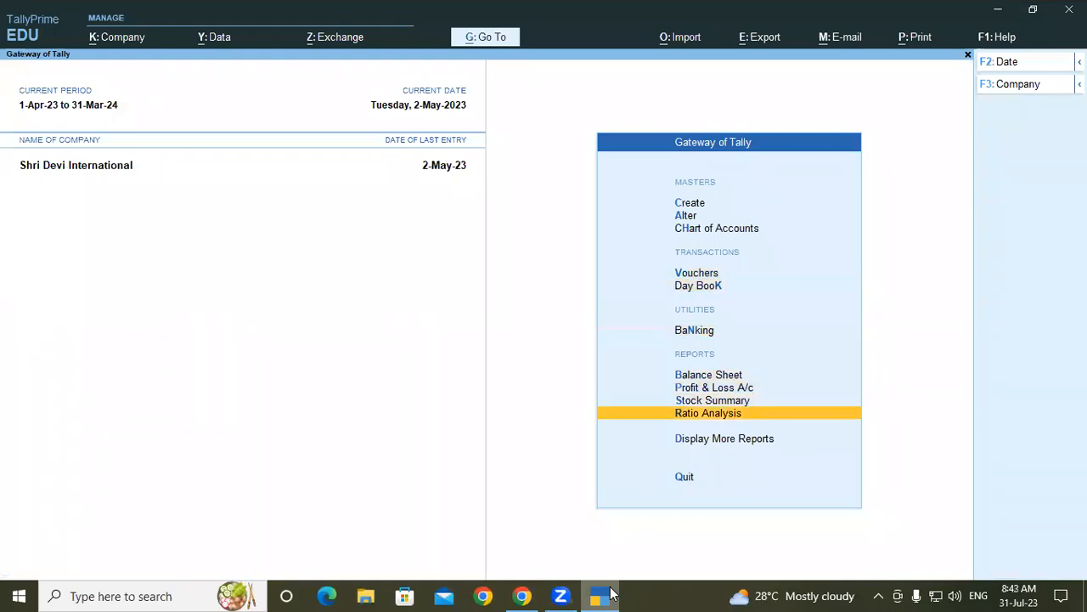
key(Return)
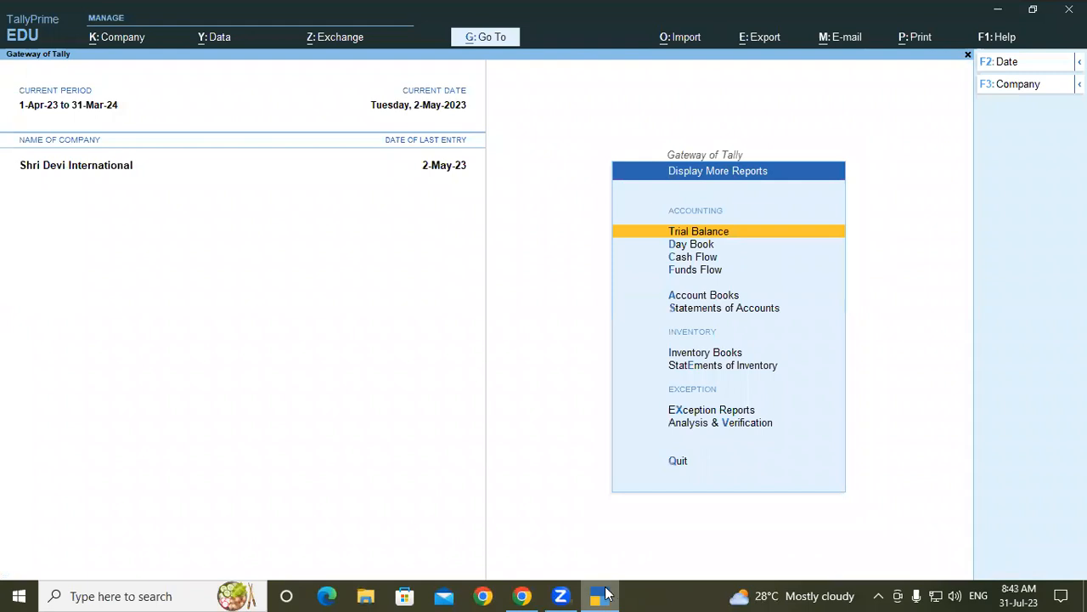
click(606, 593)
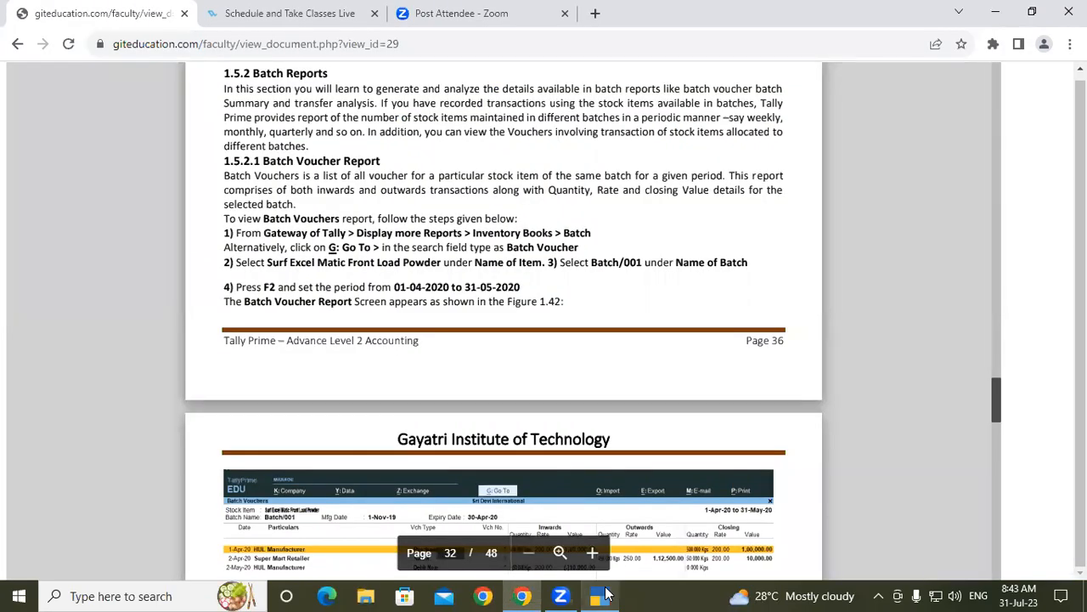
click(606, 593)
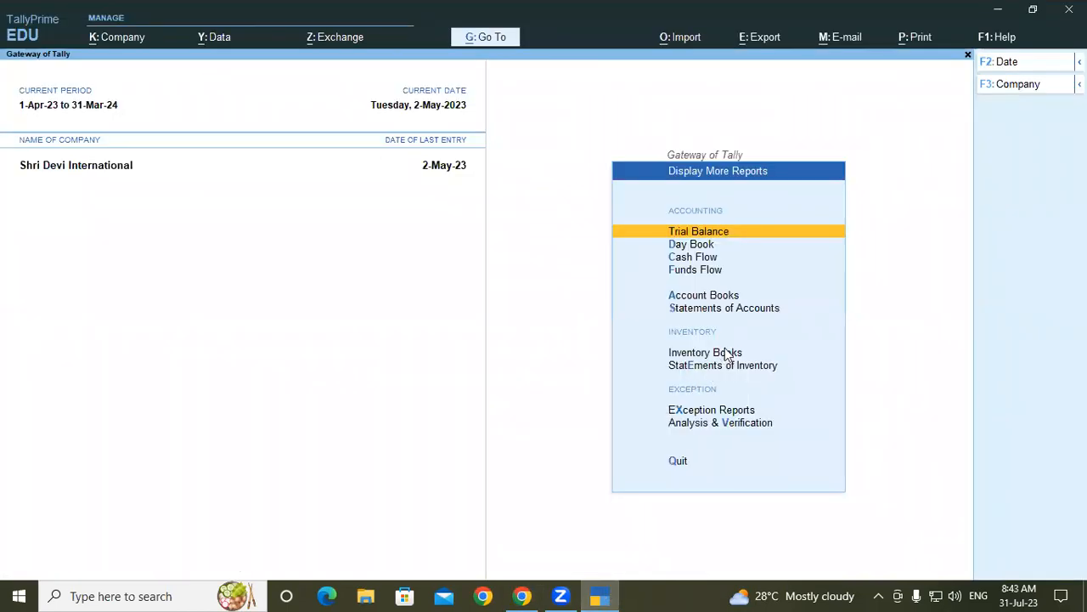
click(726, 355)
click(665, 288)
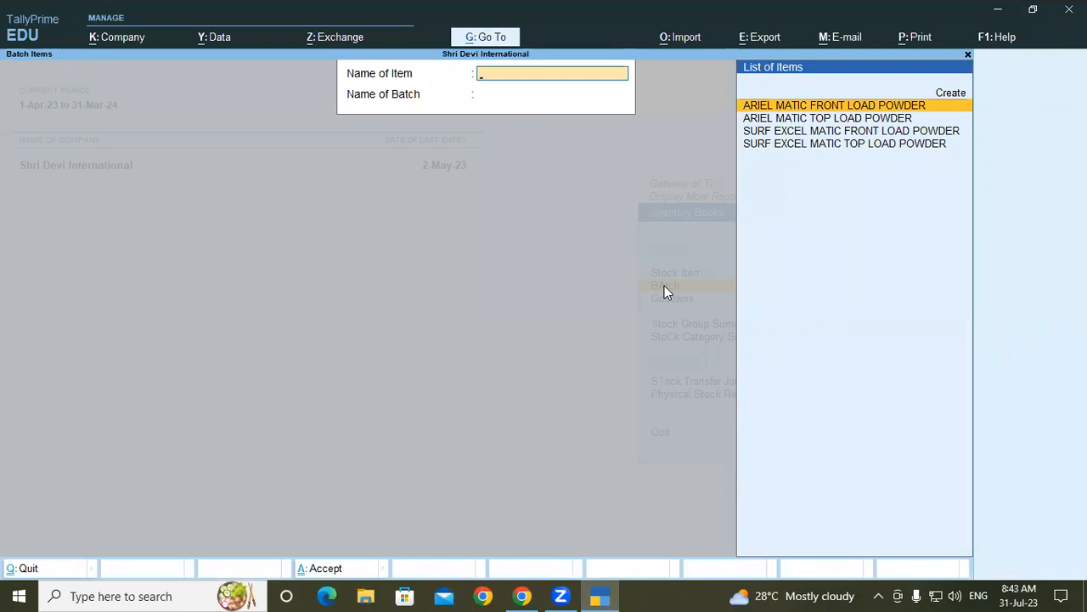
Step: Display the batch vouchers of SURF EXCEL MATIC FRONT LOAD POWDER for Batch/001
key(Down)
key(Down)
key(Return)
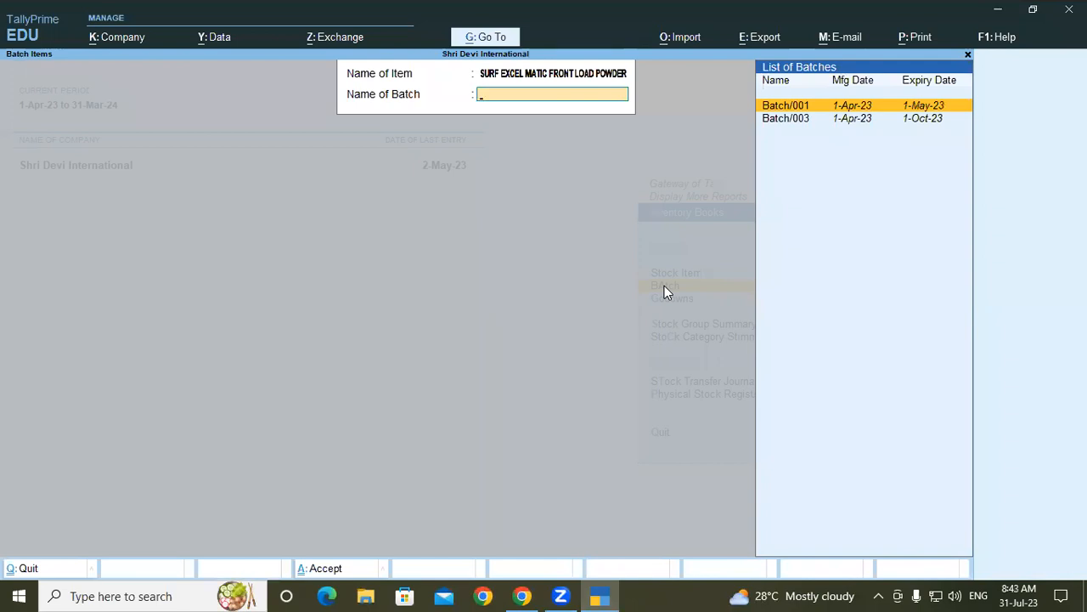
key(Return)
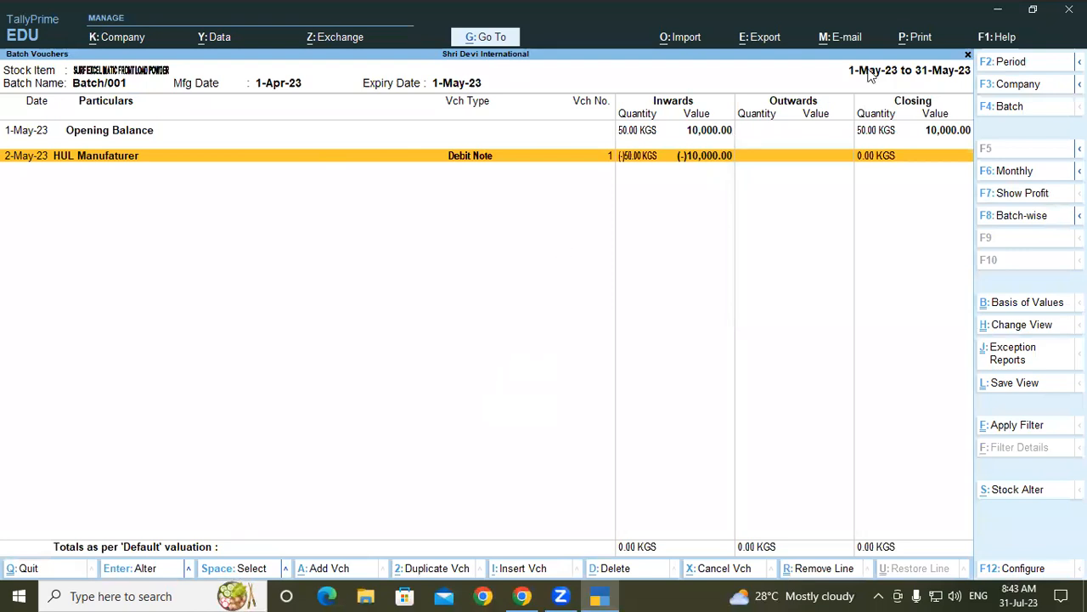
Step: Set the Batch/001 report period to 1-4-2023 through 31-5-2023, review its sales and debit note entries, and leave the report
key(F2)
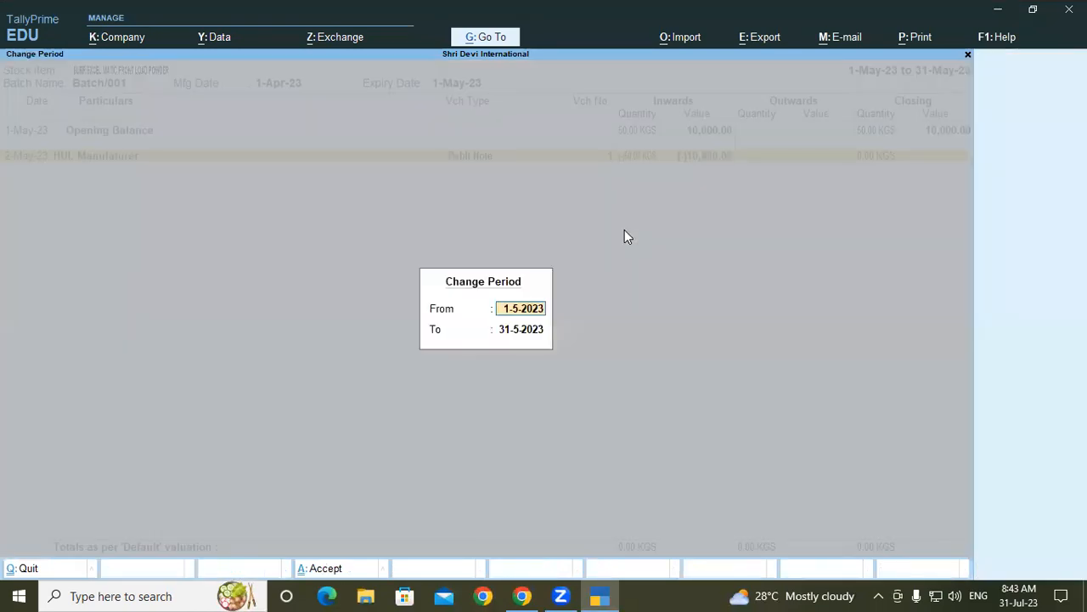
text(1-4)
key(Return)
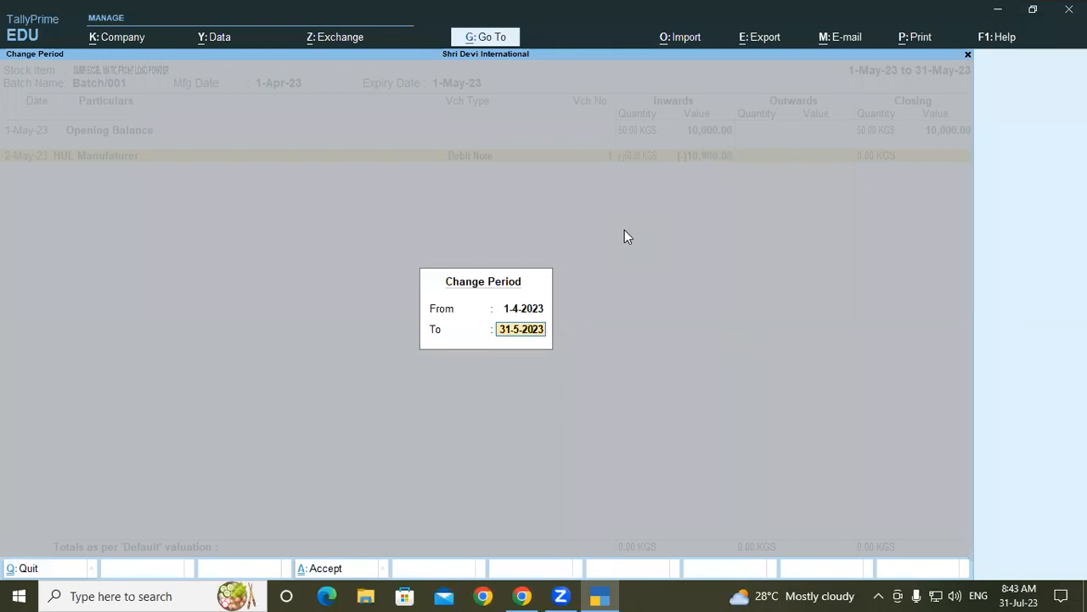
key(Return)
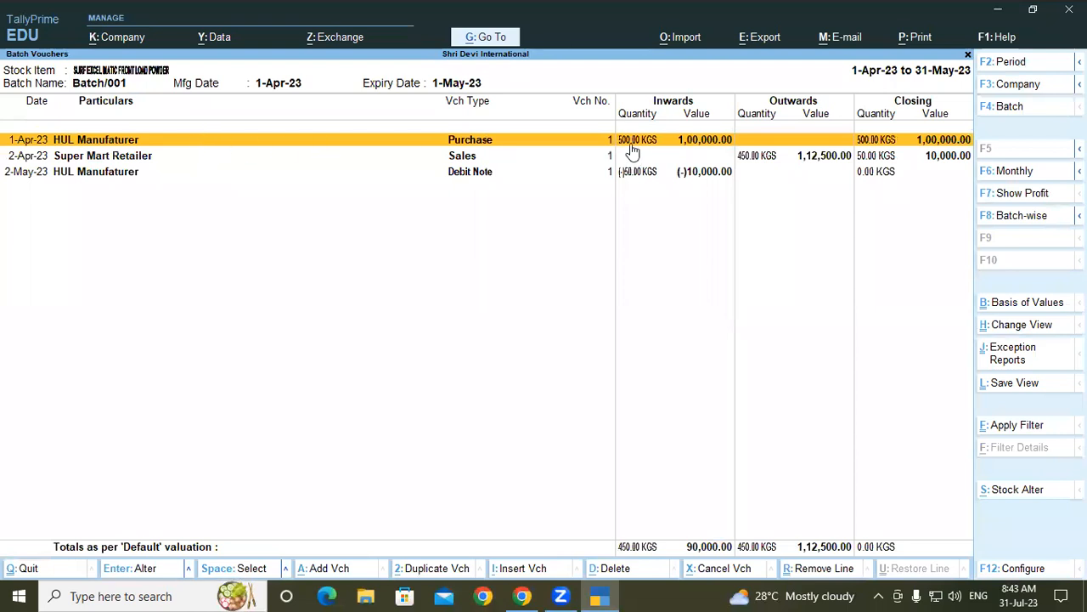
click(756, 162)
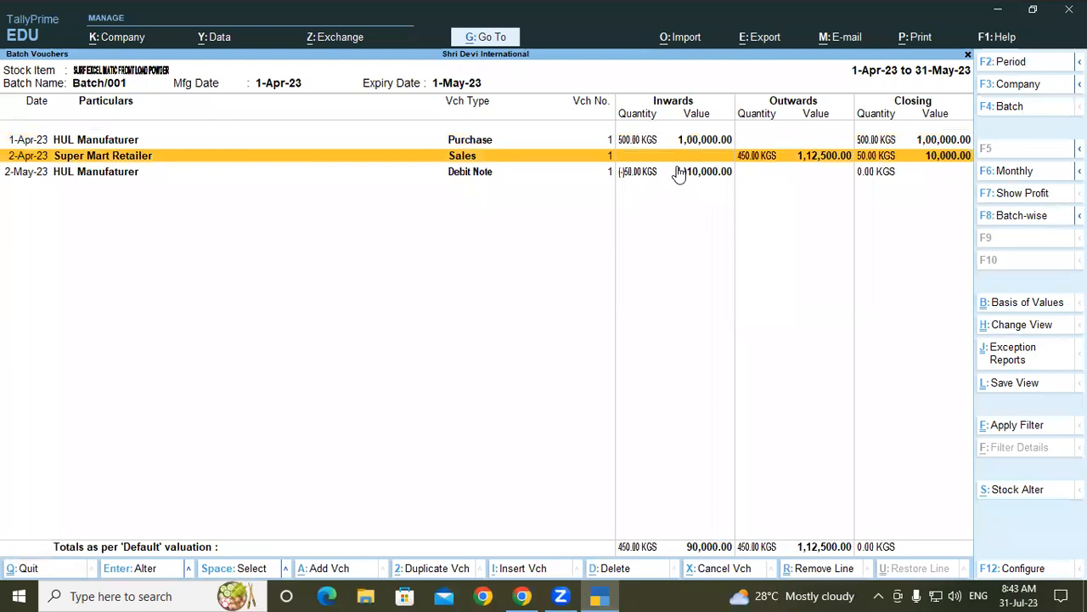
click(651, 178)
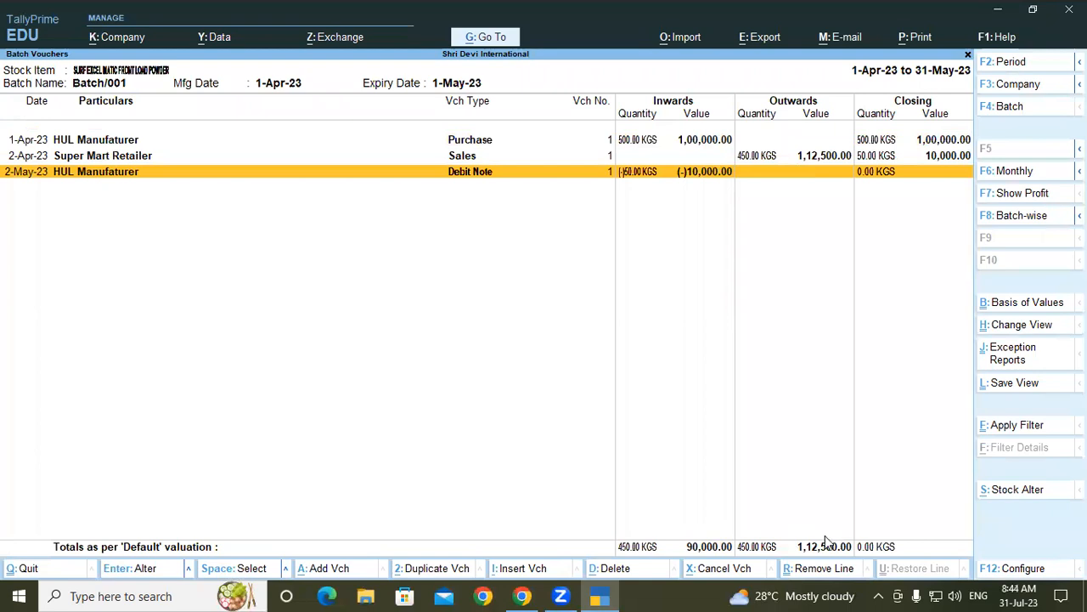
key(Escape)
key(Escape)
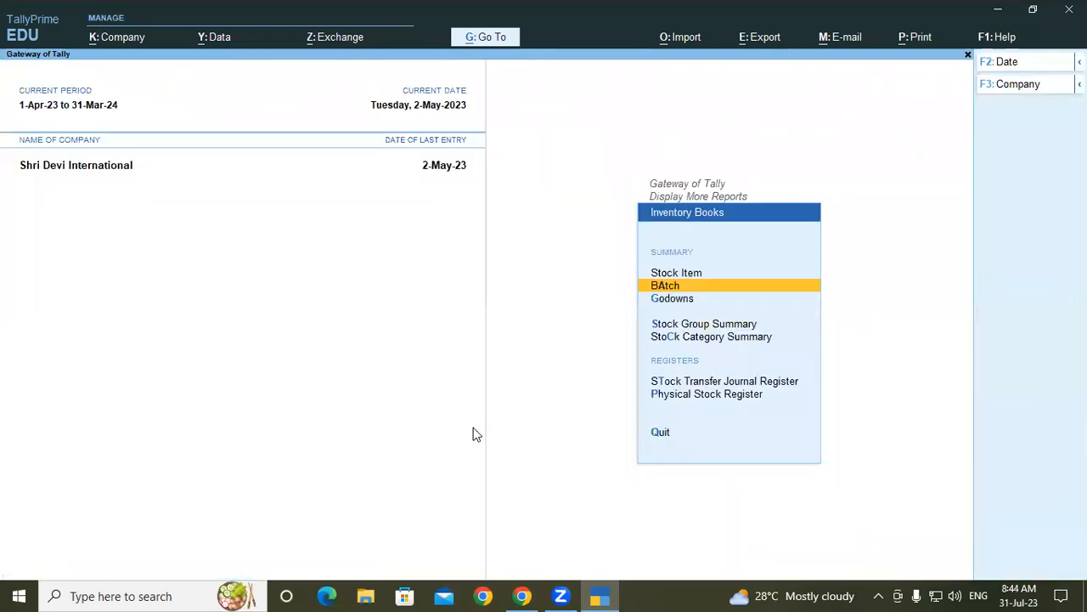
Step: Display the batch vouchers of ARIEL MATIC FRONT LOAD POWDER for Batch/007
key(Return)
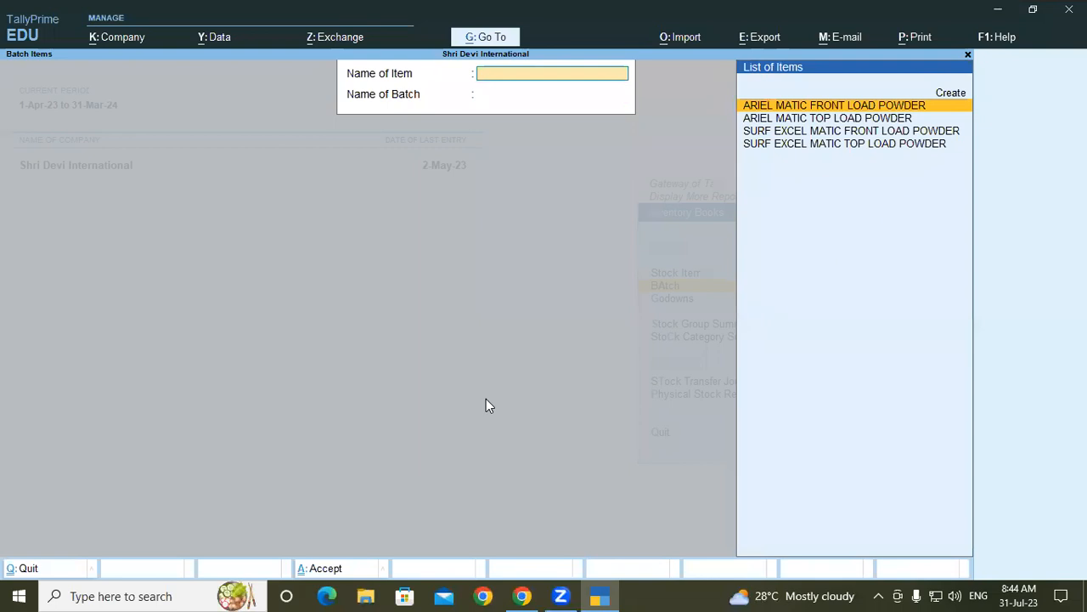
key(Return)
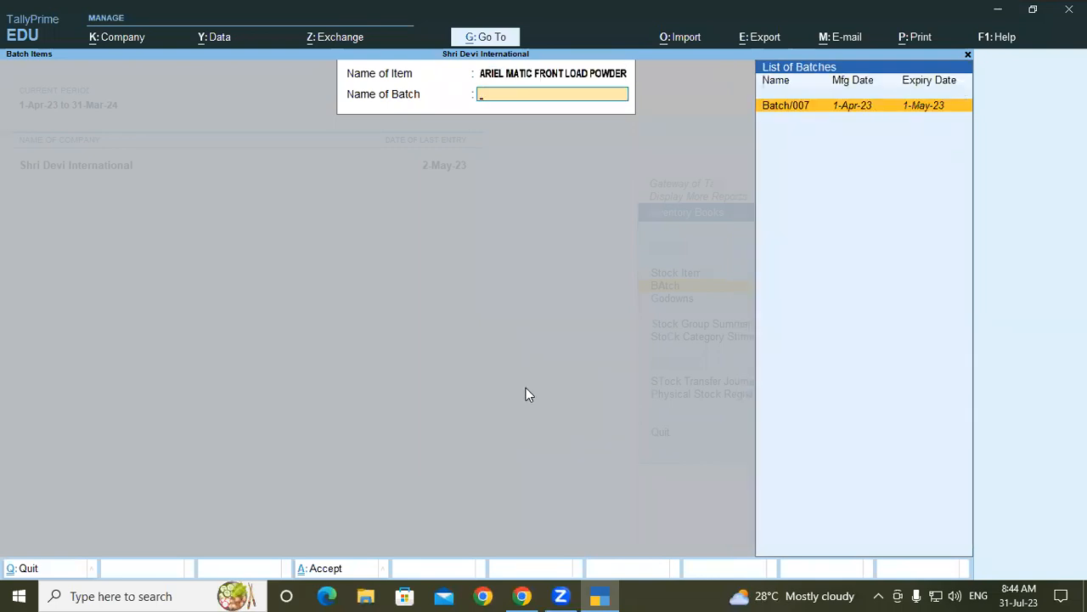
key(Return)
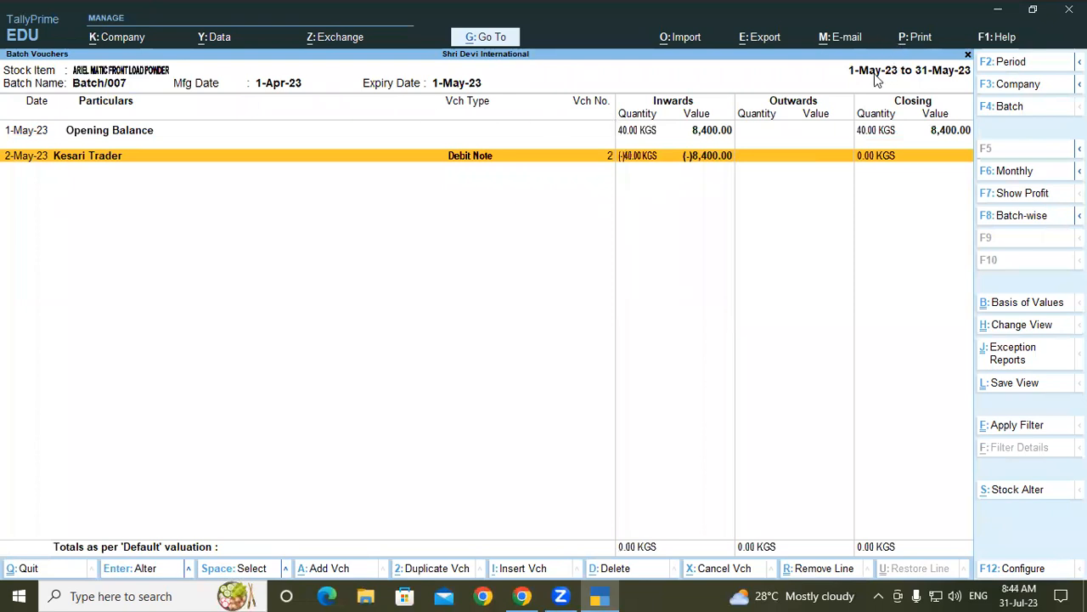
Step: Start the Batch/007 report period at 1-4-2023, review the Kesari Trader debit note entry, and leave the report
click(940, 83)
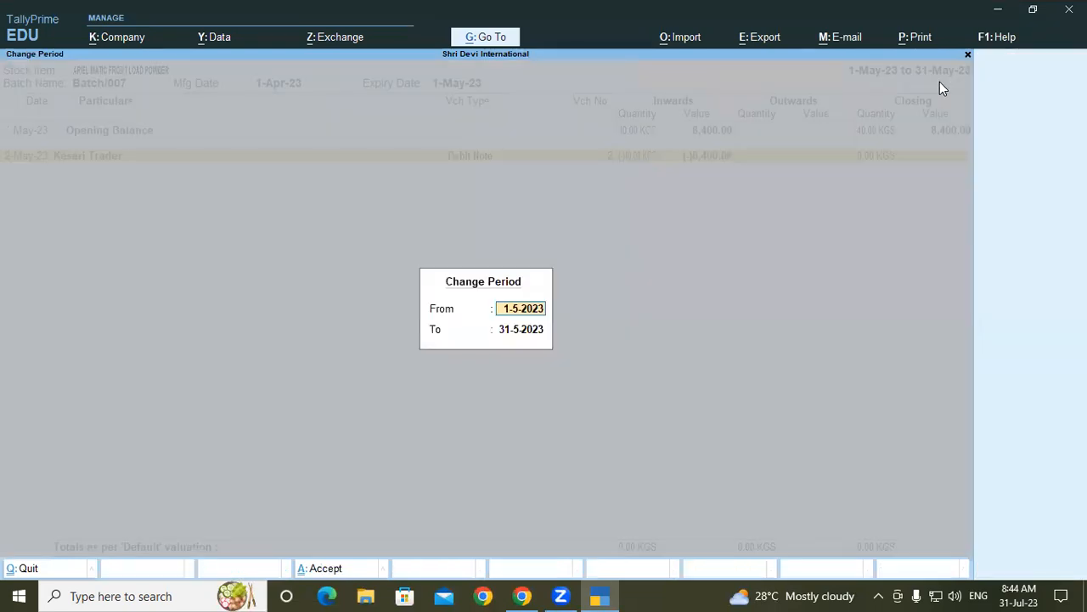
key(BackSpace)
text(1-)
key(BackSpace)
key(BackSpace)
text(-)4)
key(Return)
key(Return)
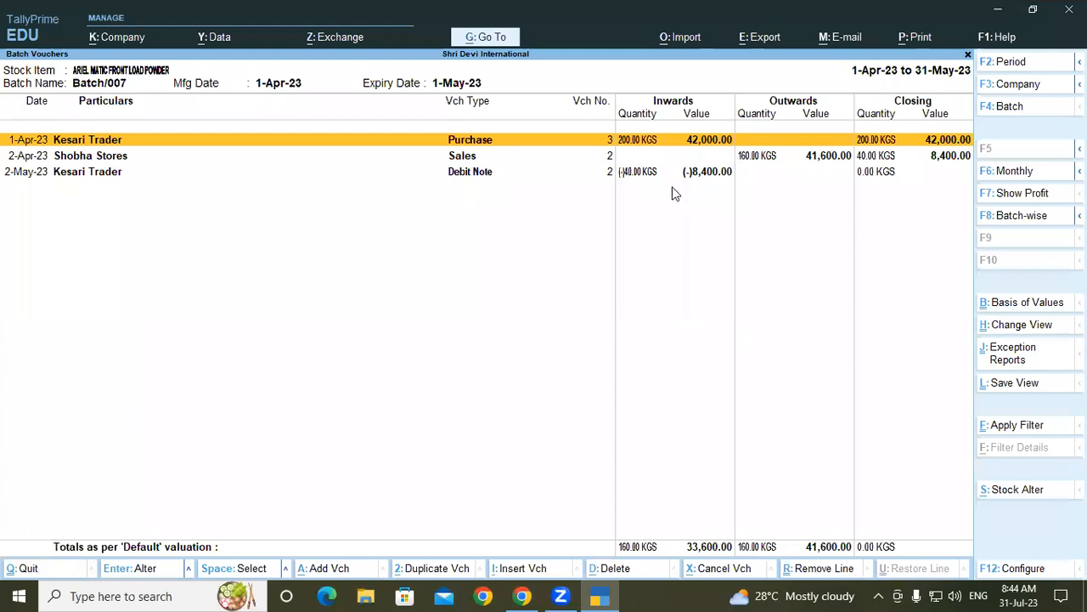
click(646, 176)
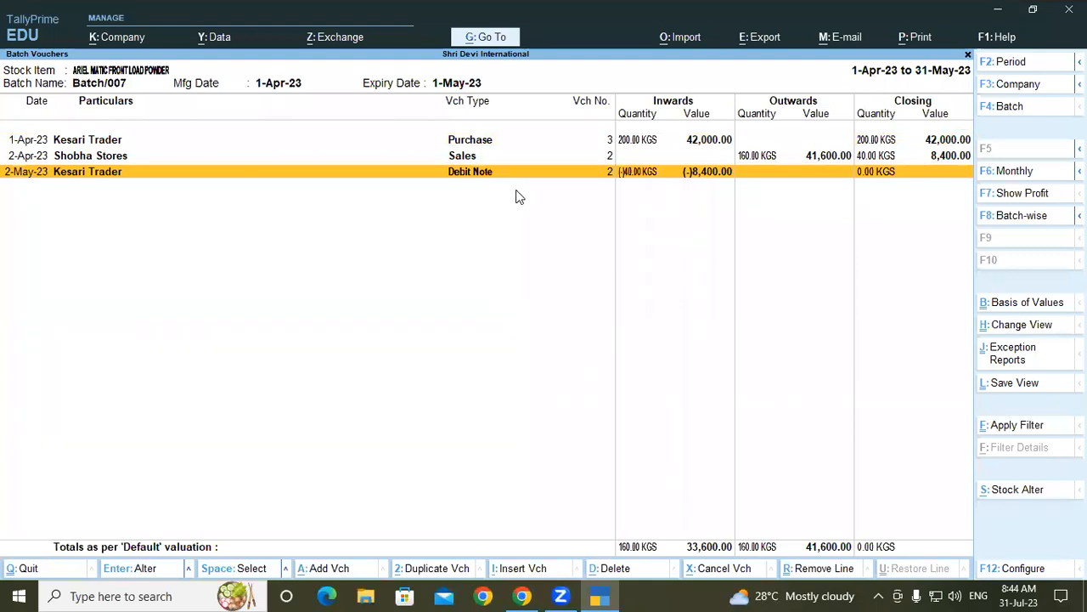
key(Escape)
key(Escape)
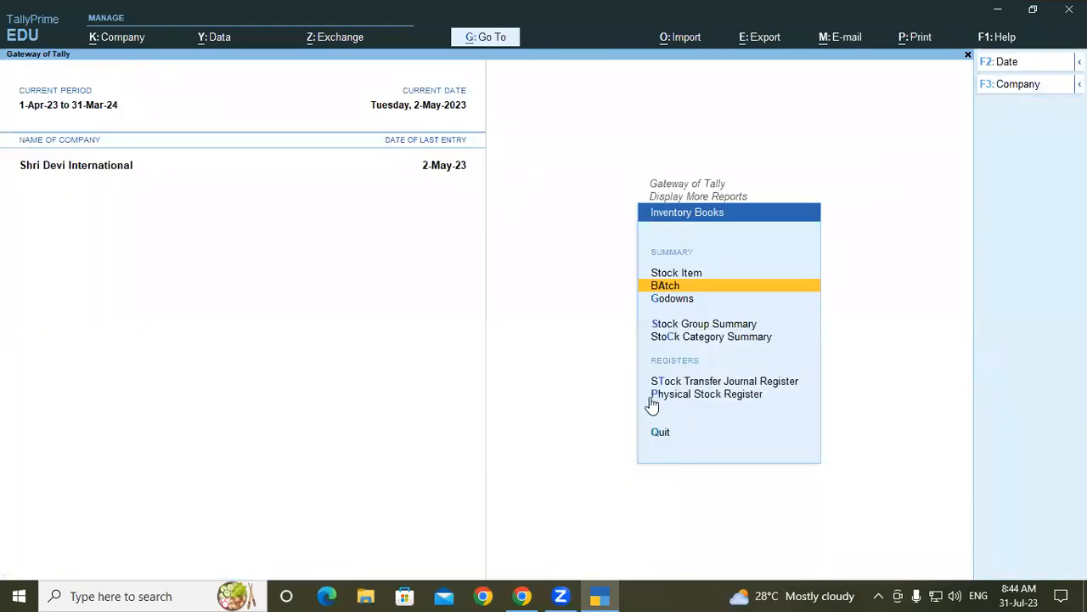
Step: Switch to the course document in Chrome and read the Batch Summary Report instructions and the Price Levels and Price Lists introduction
click(522, 594)
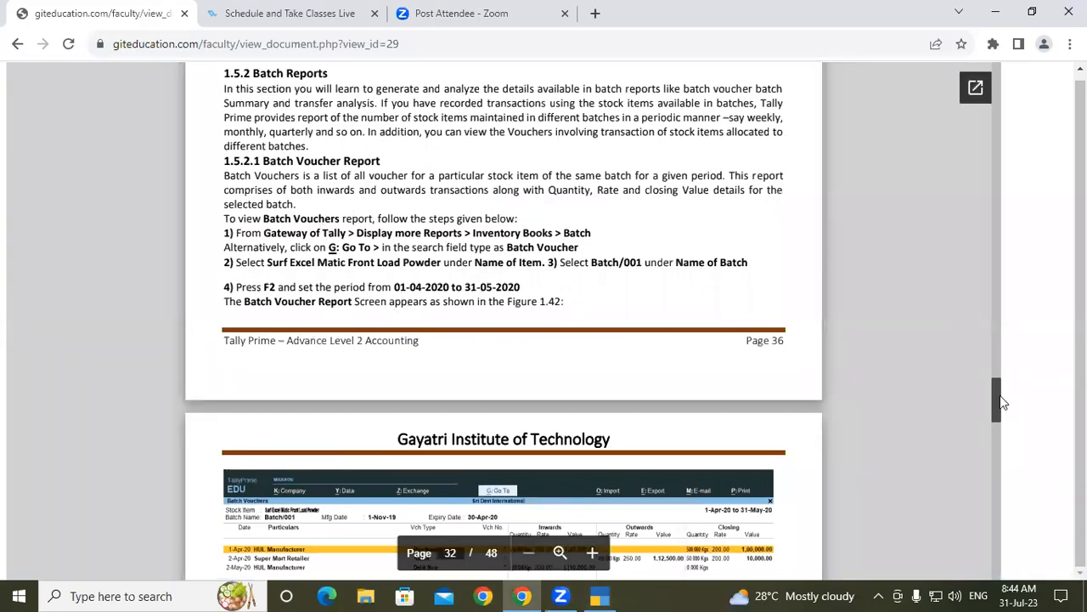
scroll(1000, 395, down, 4)
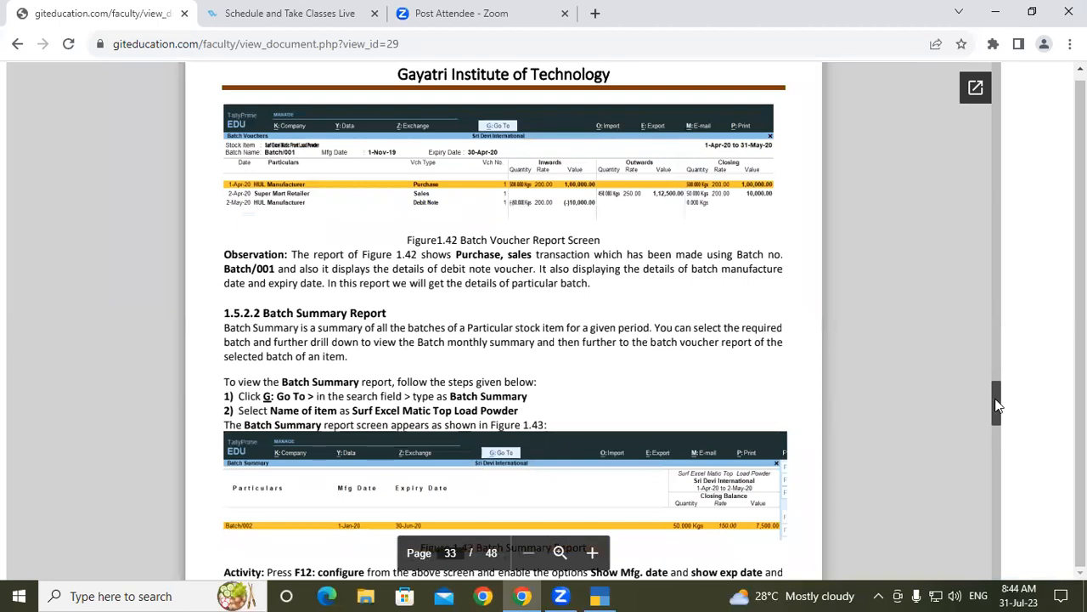
scroll(1000, 411, down, 2)
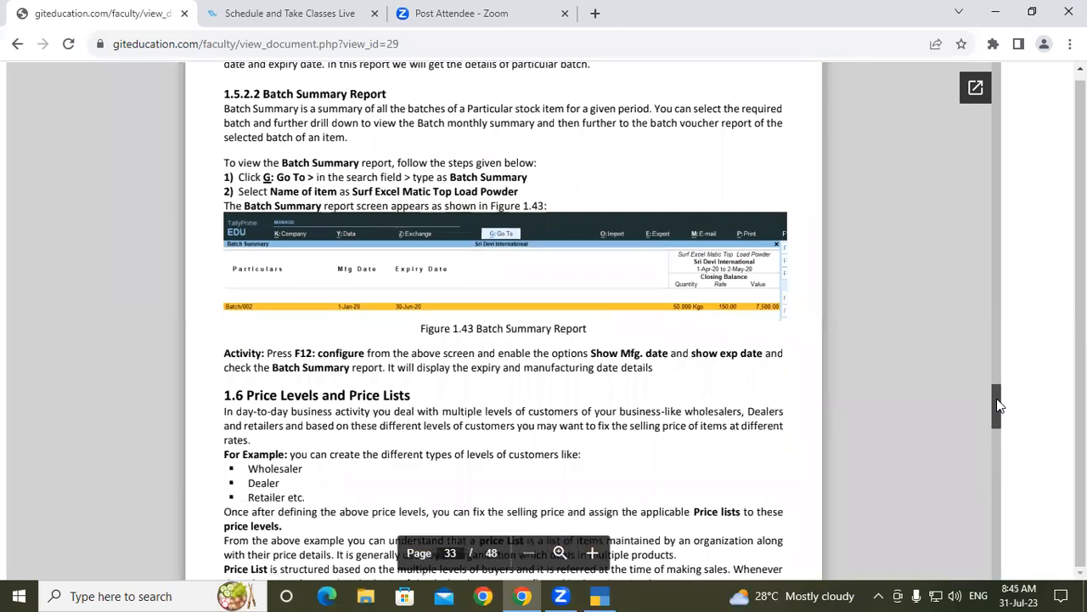
scroll(1000, 406, down, 1)
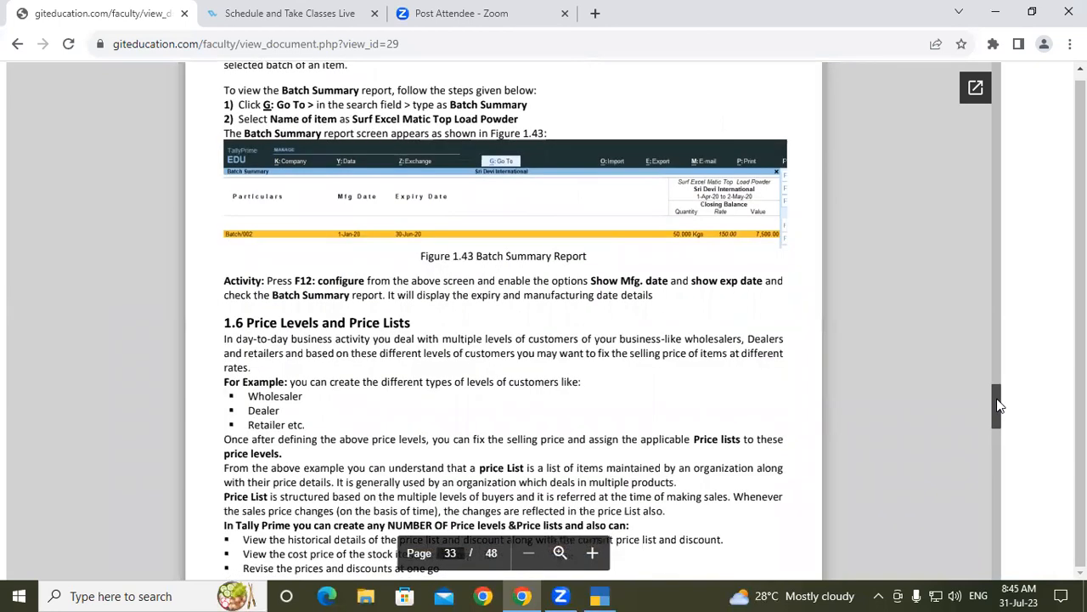
drag(999, 406, 999, 410)
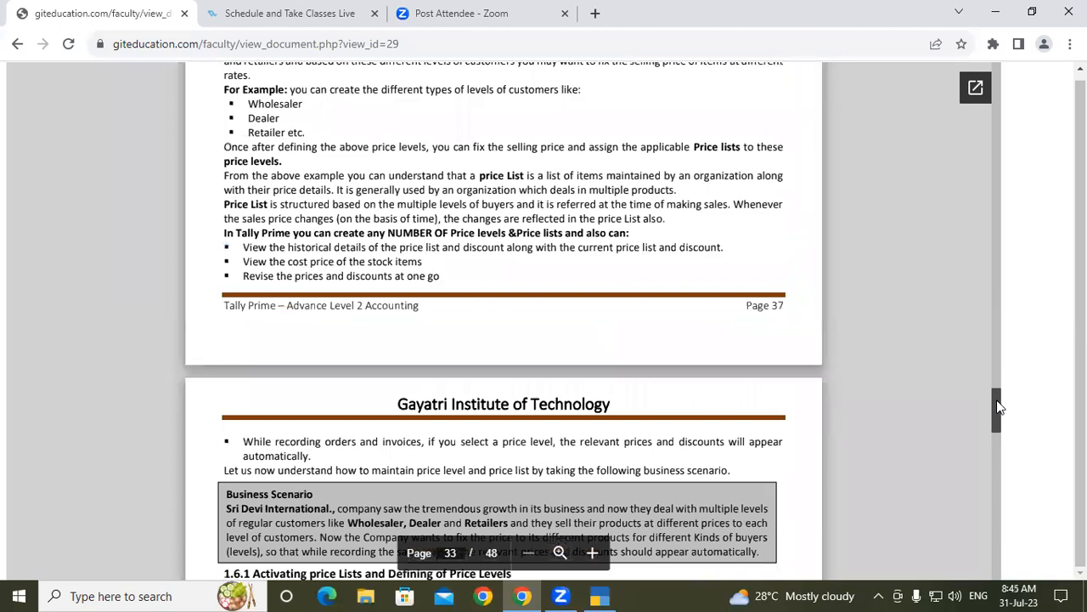
scroll(999, 410, up, 3)
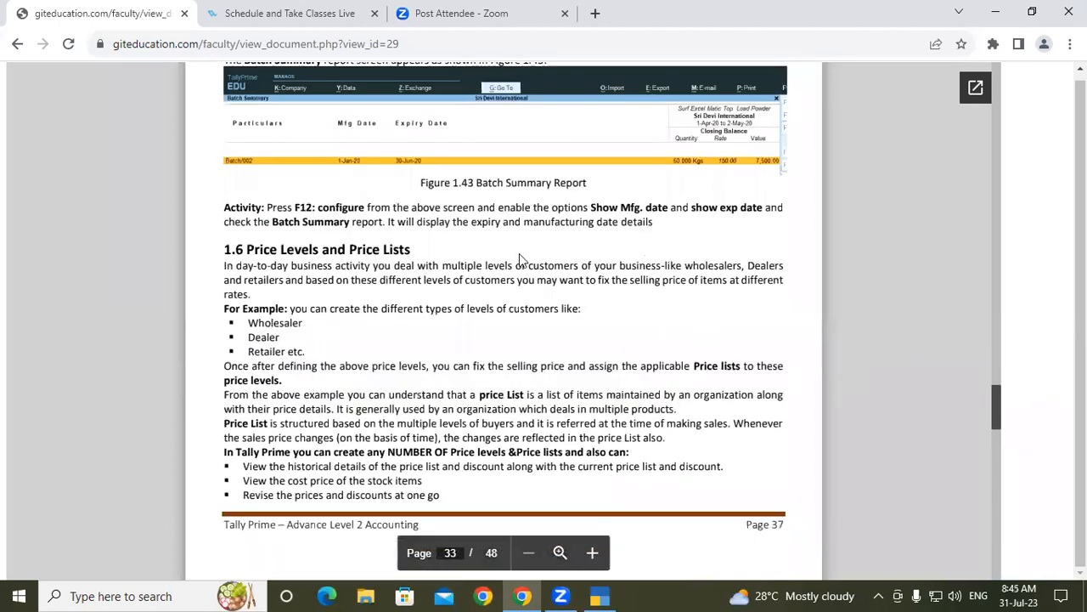